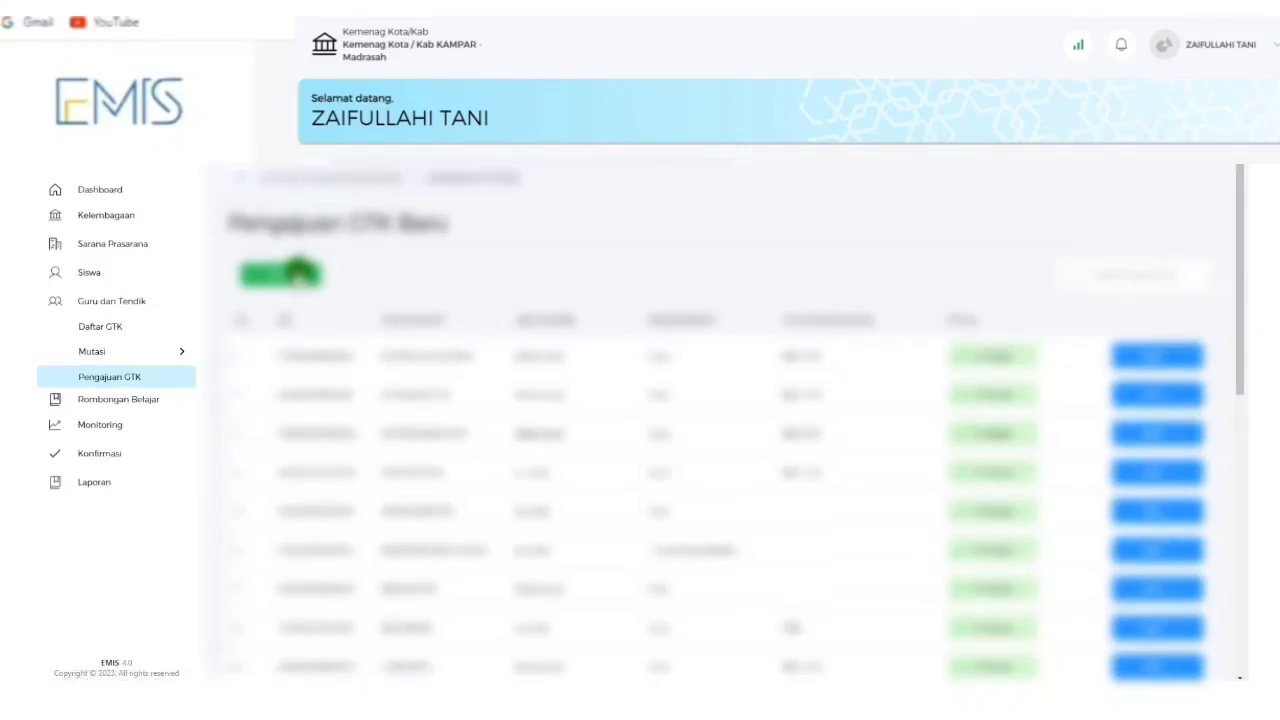
Start a new GTK entry and search for the staff member by identifier.
click(300, 272)
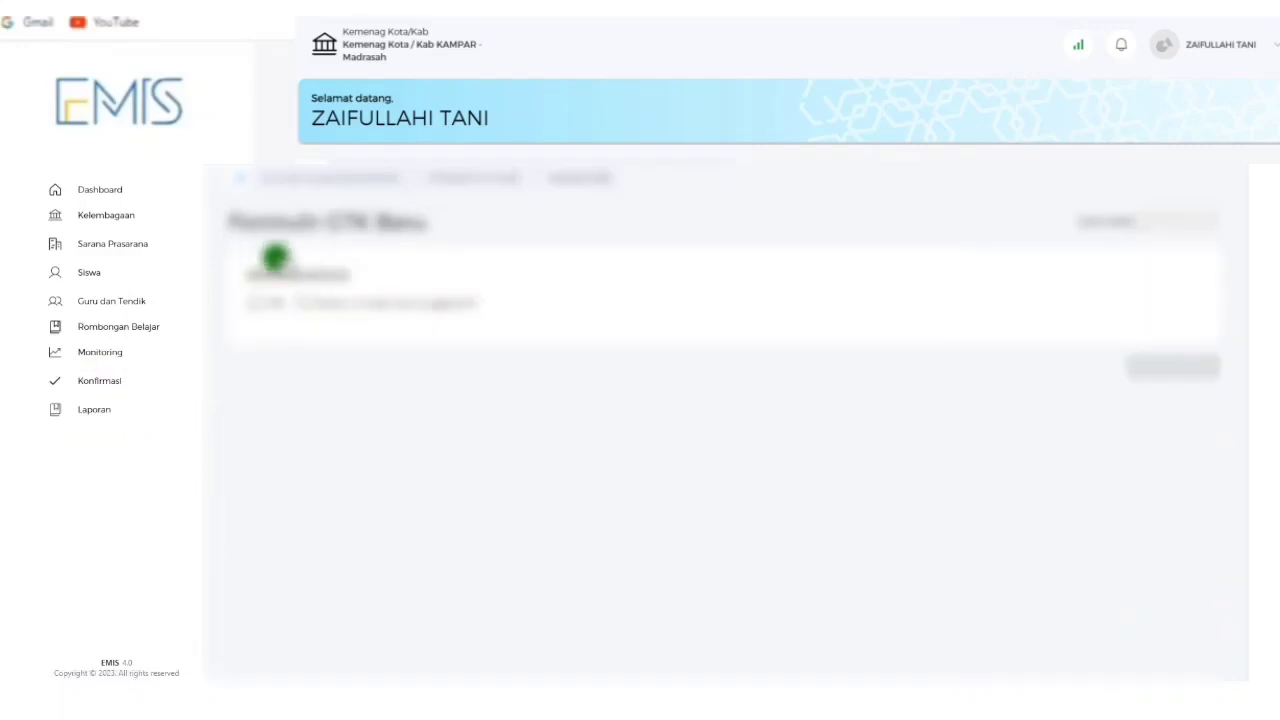
click(302, 300)
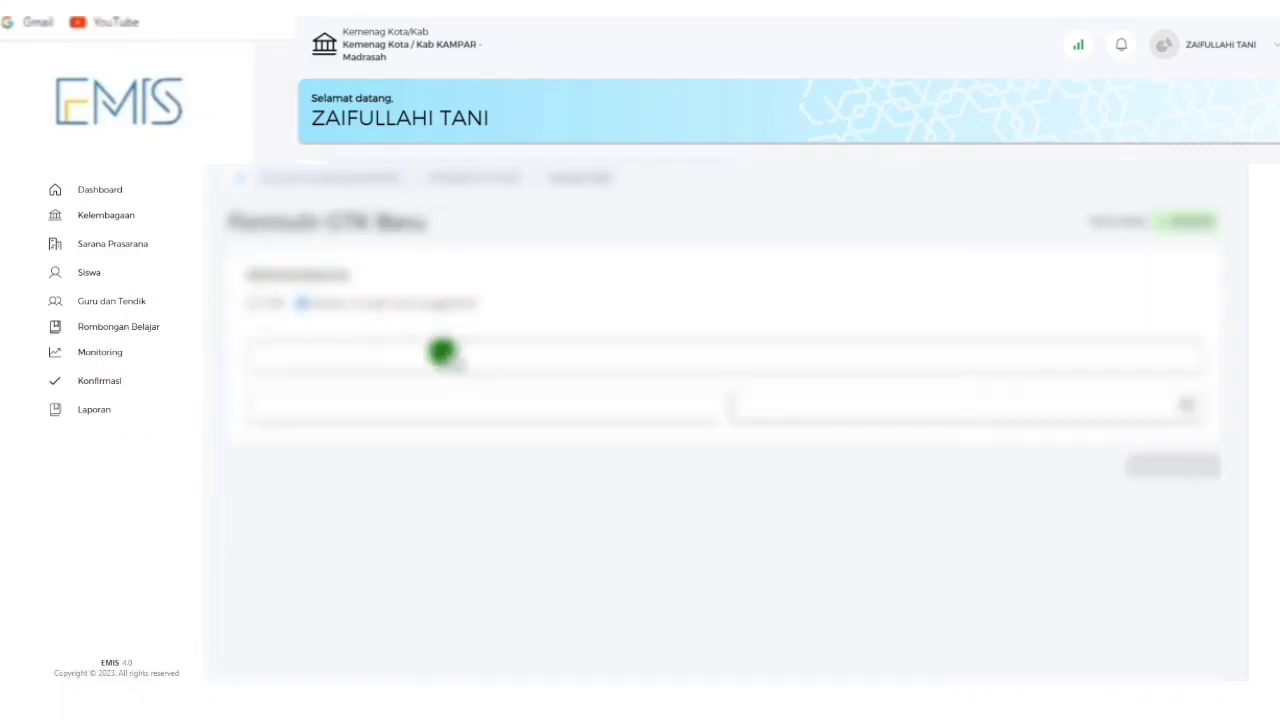
click(424, 352)
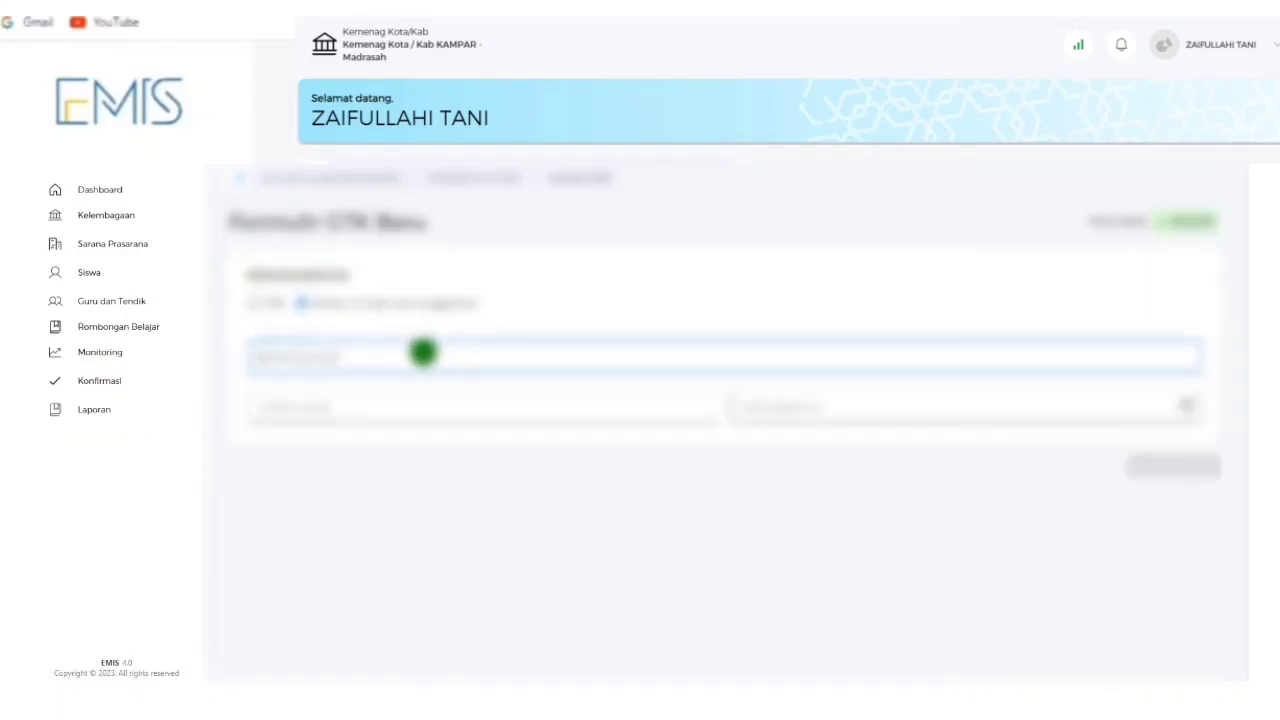
click(1186, 464)
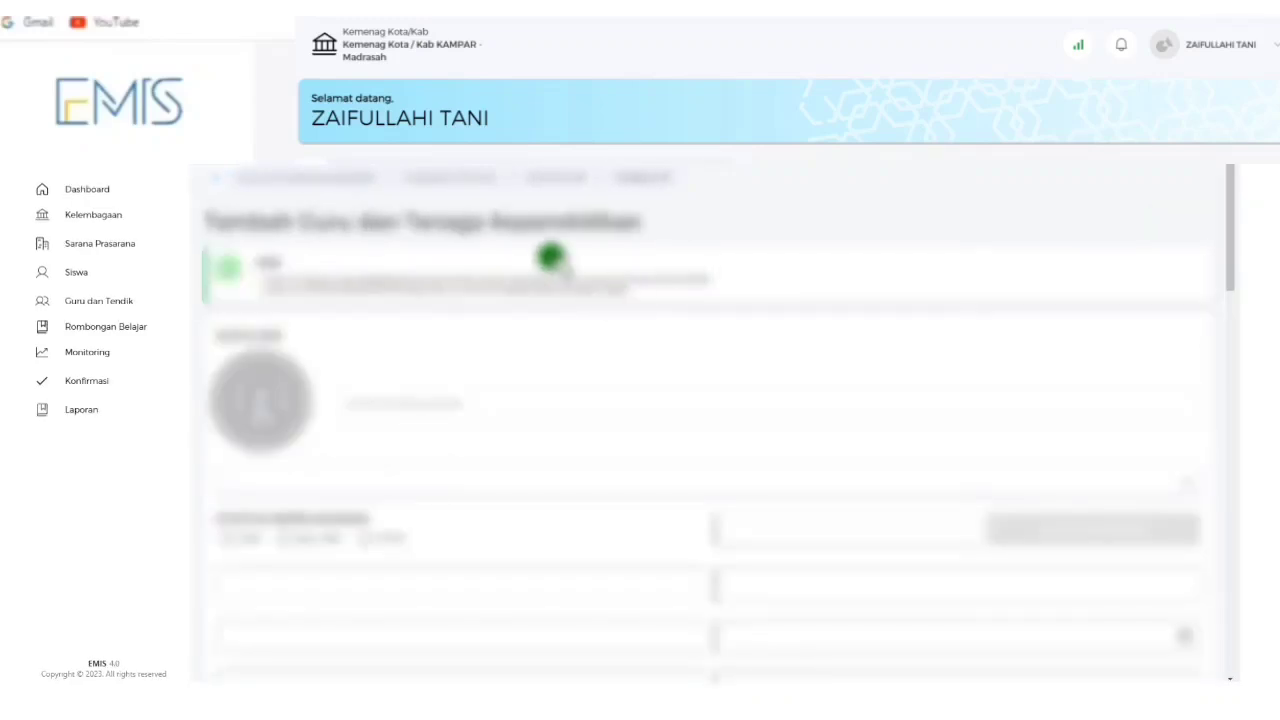
Choose the staff category from the first dropdown and set the status option.
scroll(491, 357, down, 2)
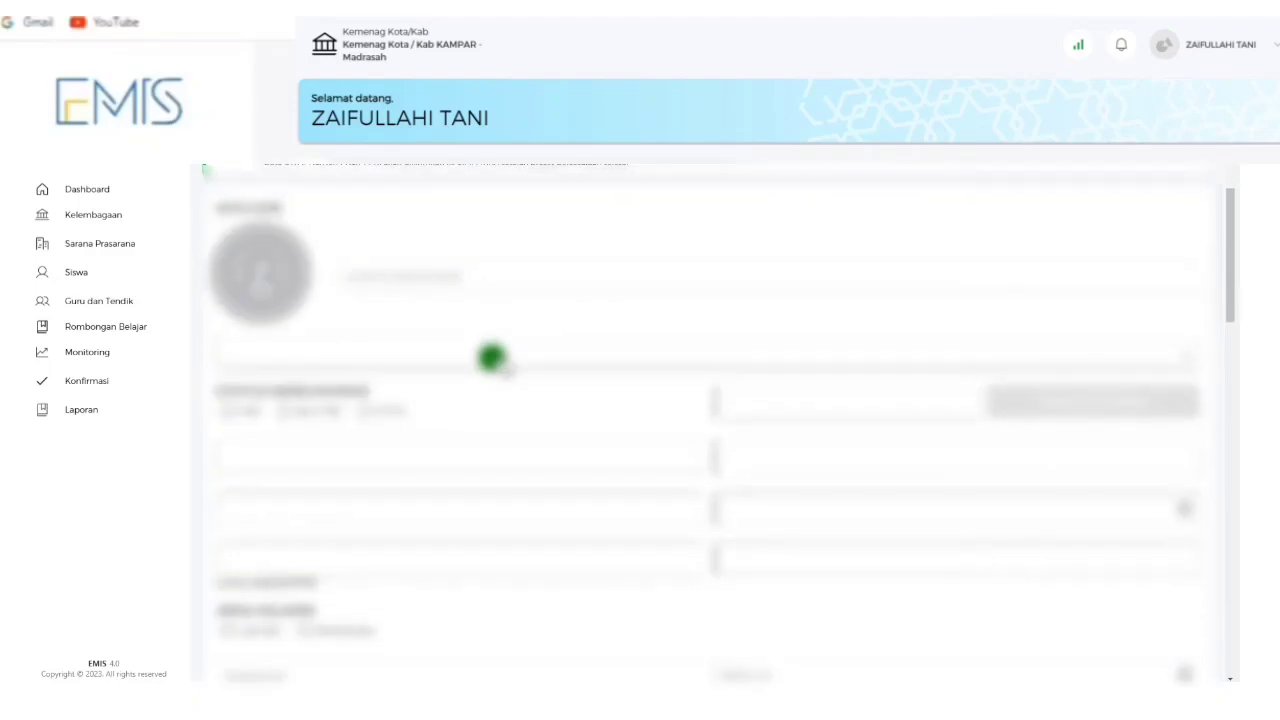
scroll(495, 350, up, 2)
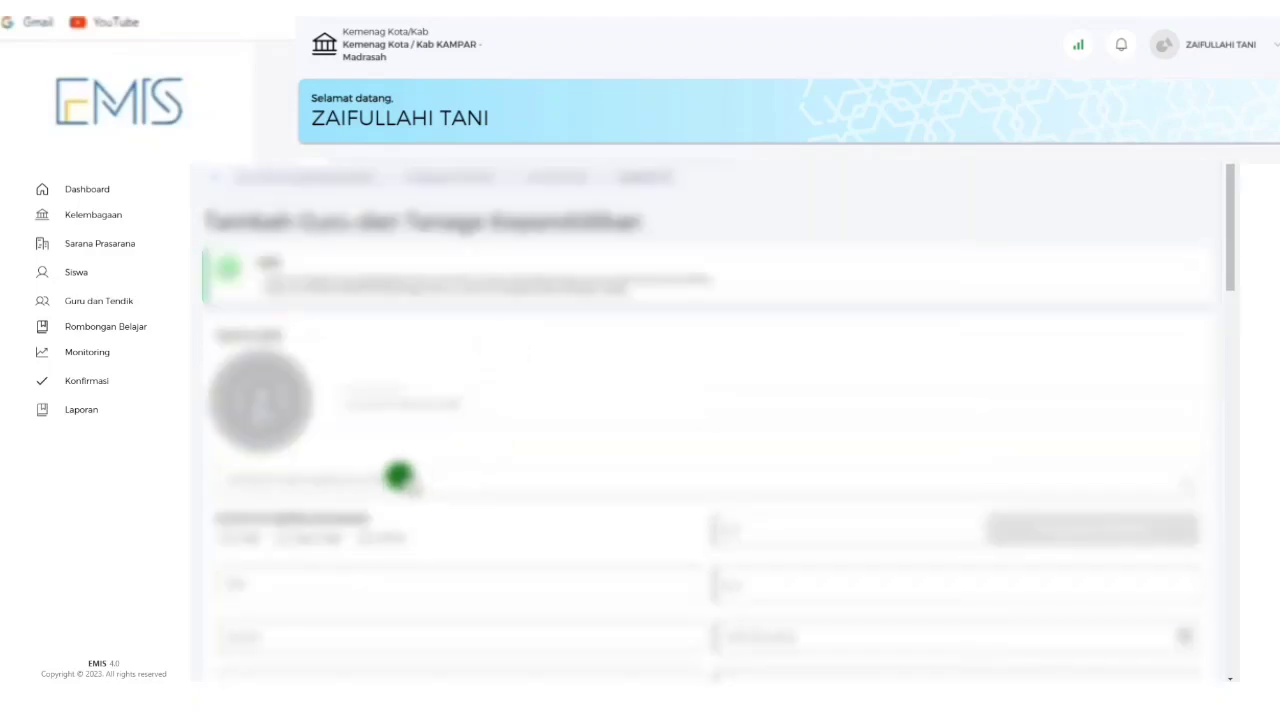
click(397, 476)
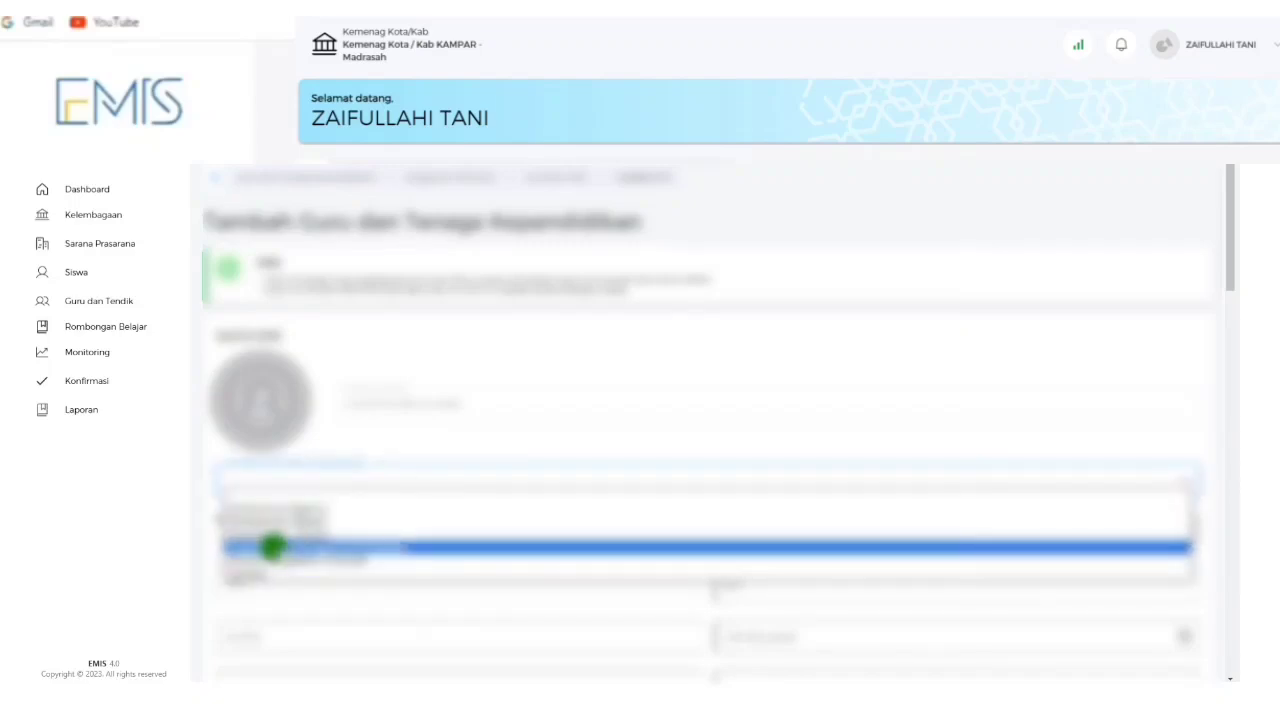
click(272, 547)
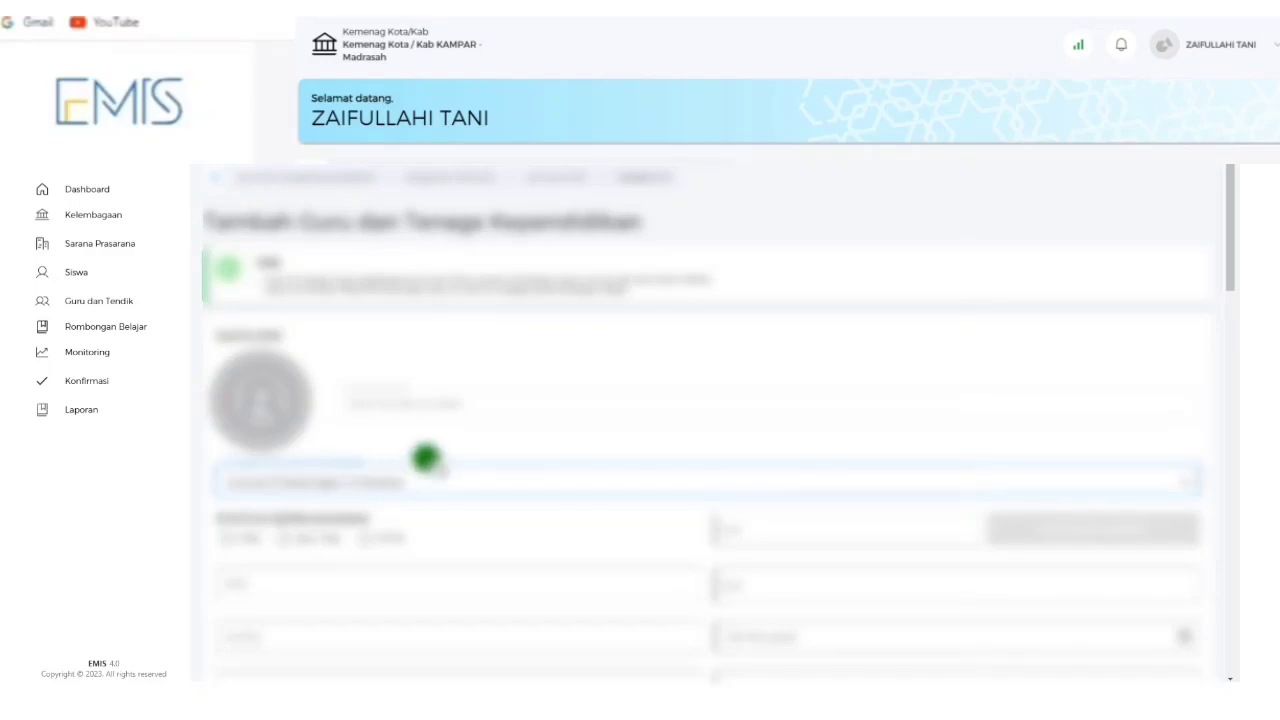
scroll(430, 458, down, 2)
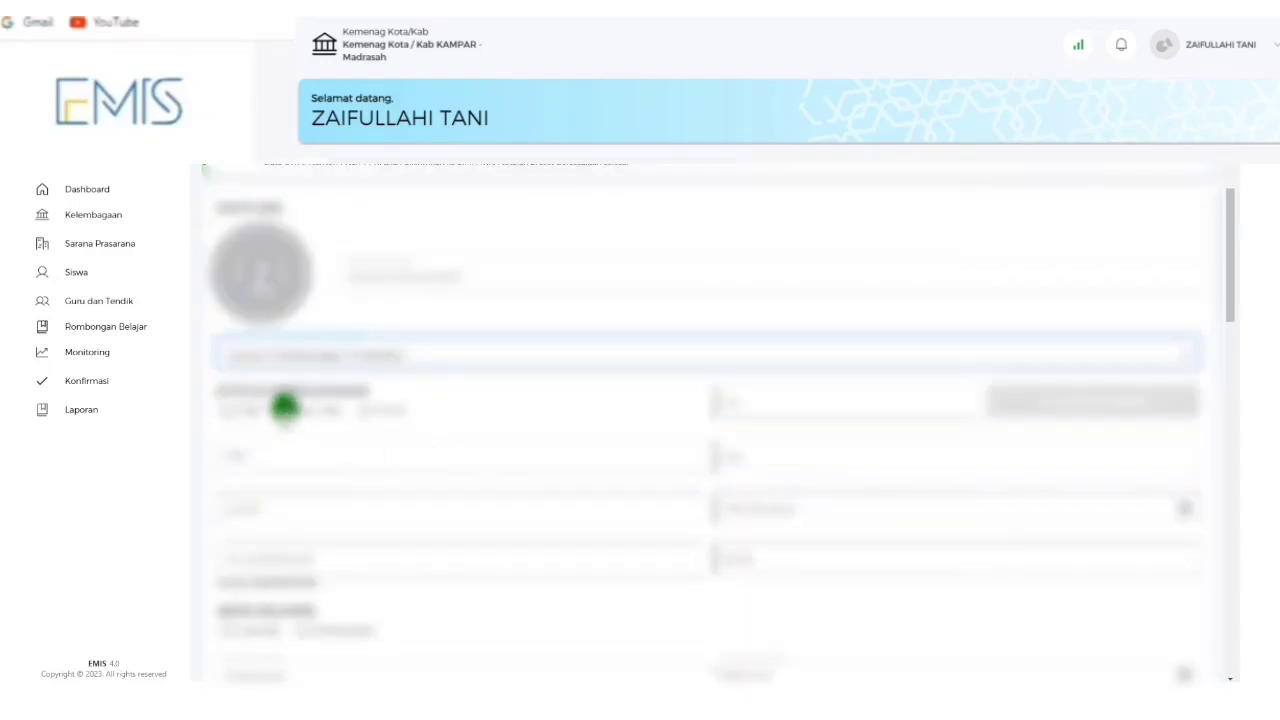
click(285, 405)
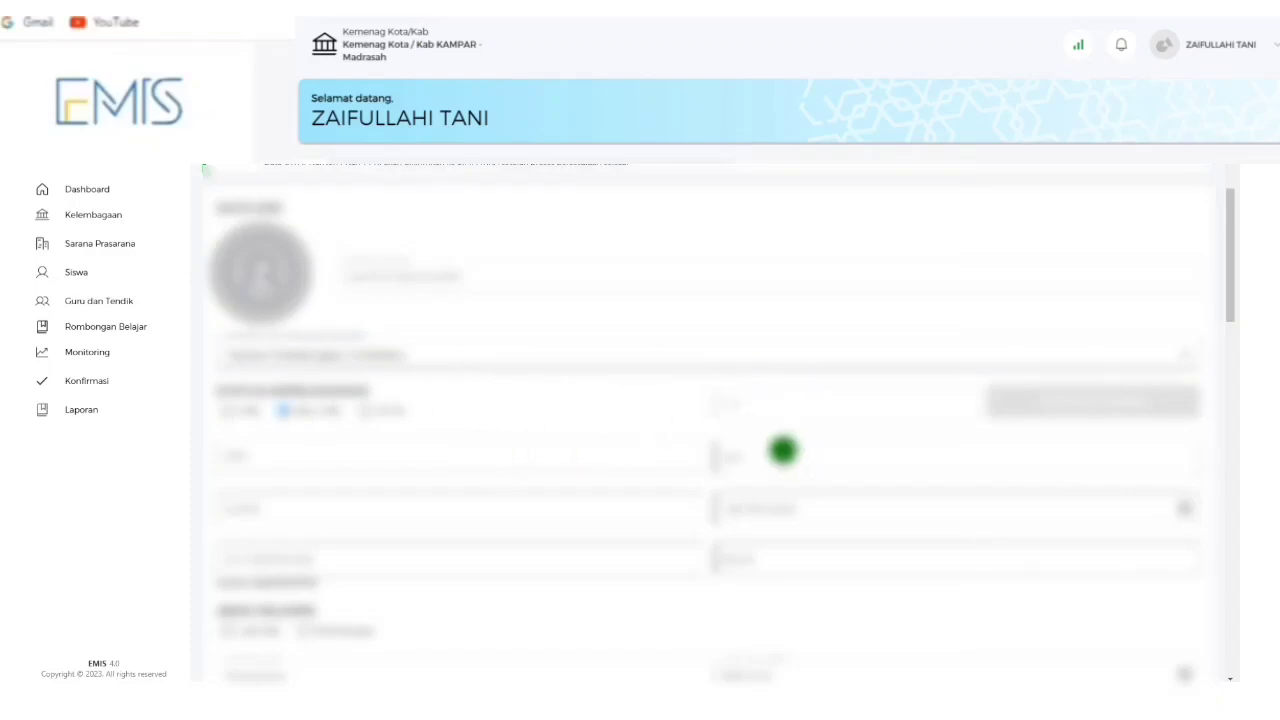
Paste the identity value into the right-hand text field.
click(783, 451)
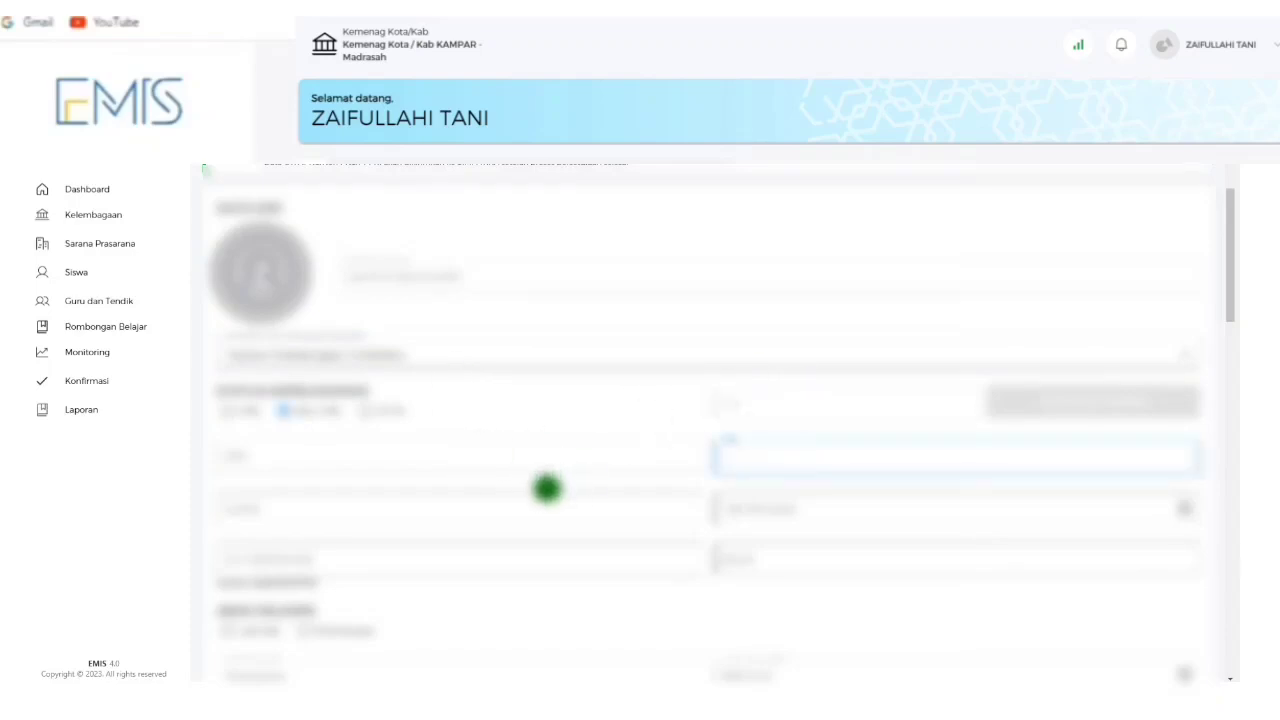
key(ctrl+v)
click(773, 513)
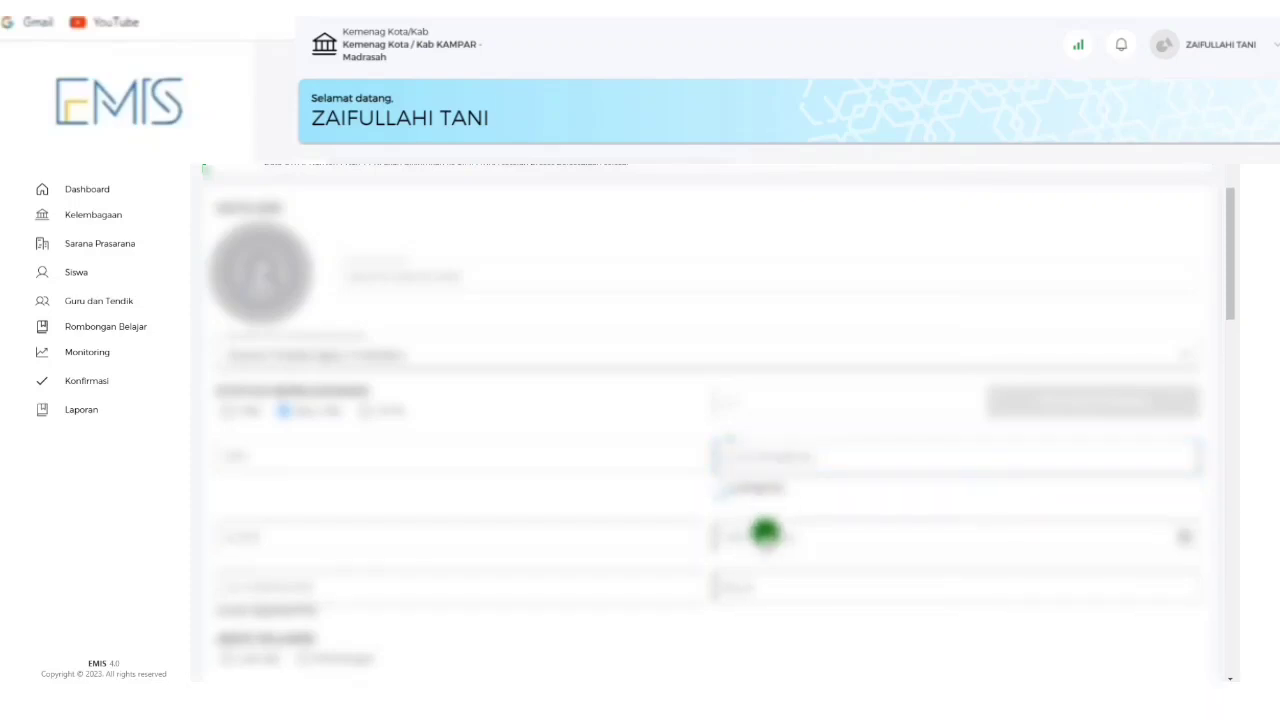
key(ctrl+v)
click(771, 512)
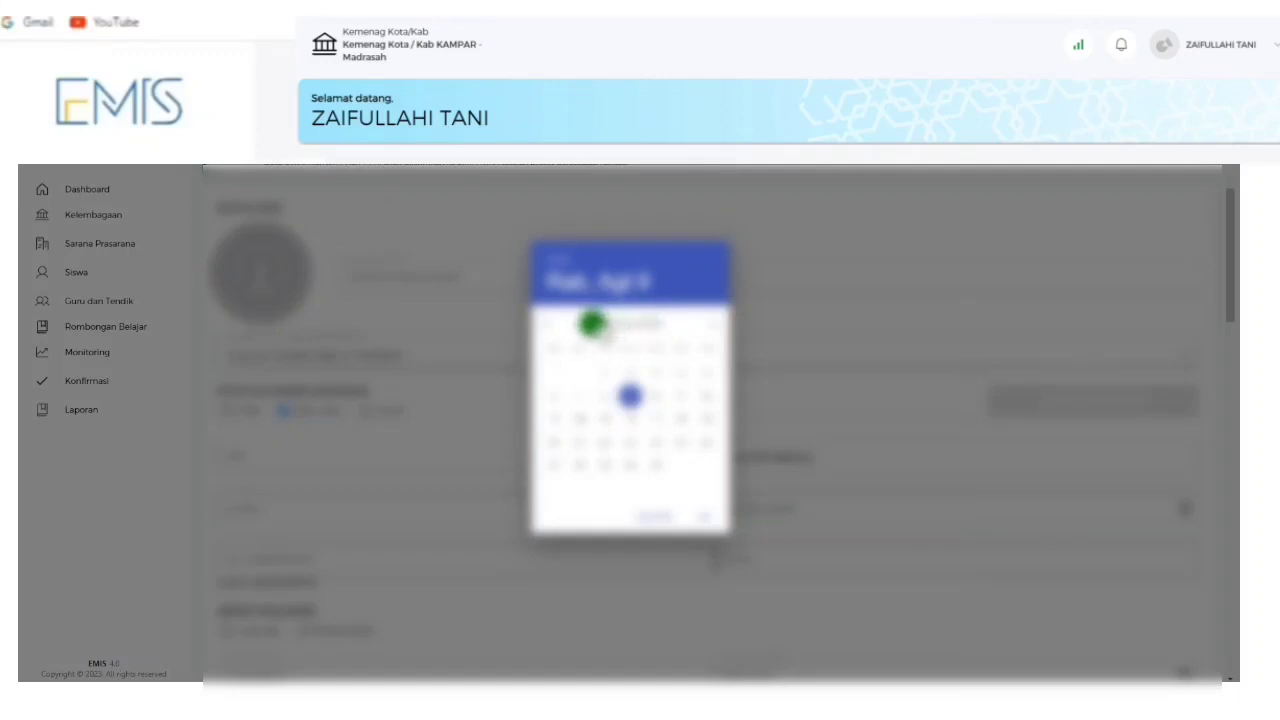
Pick the year, then Wednesday 19 July, in the date picker.
click(566, 260)
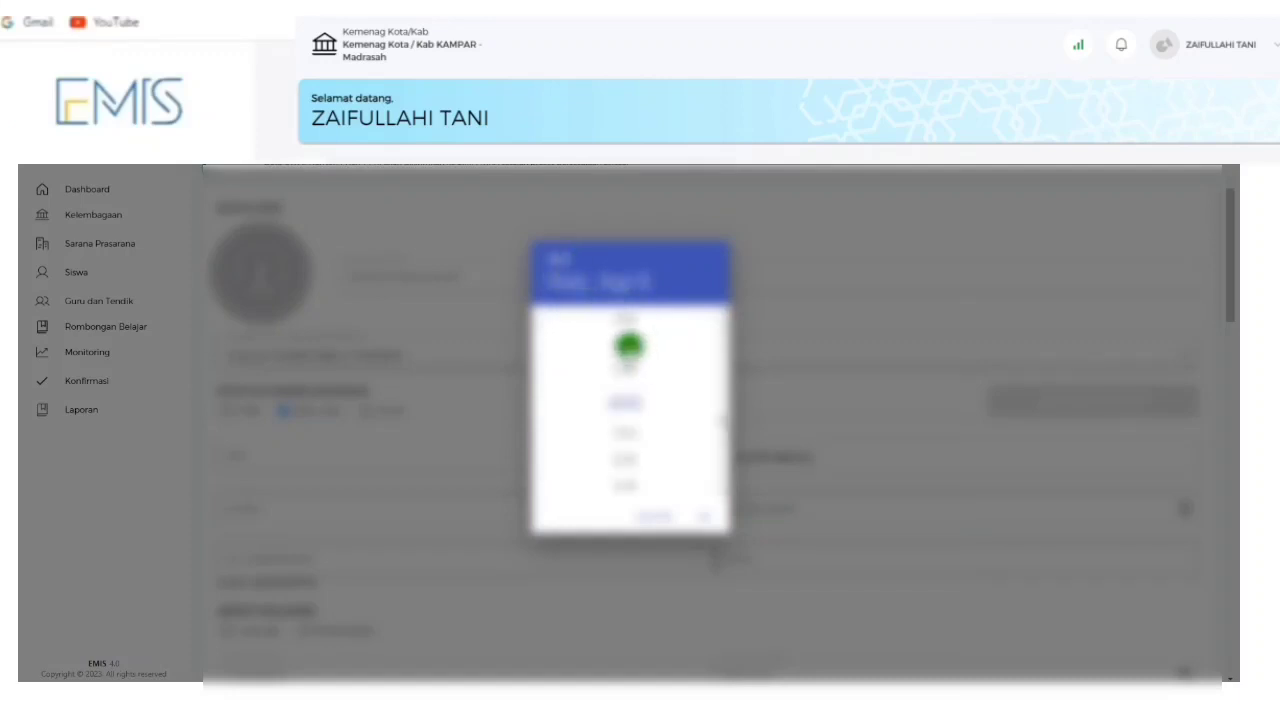
click(628, 351)
double_click(546, 325)
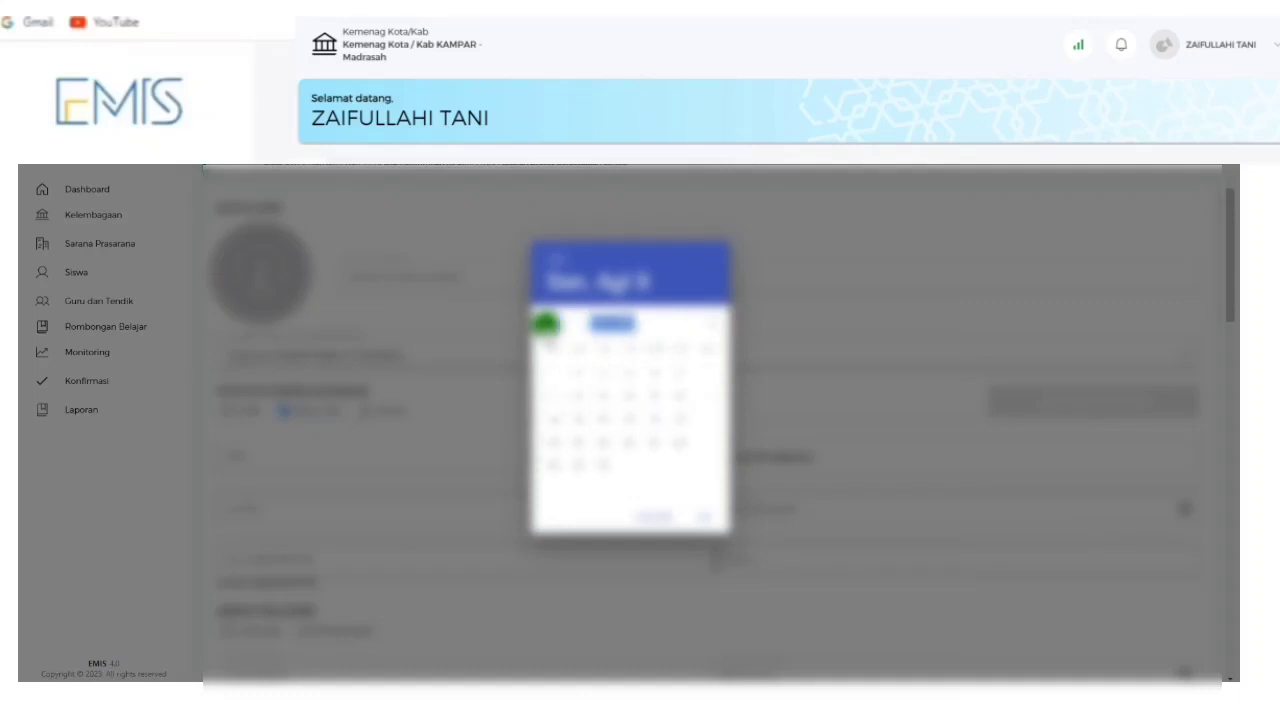
click(712, 322)
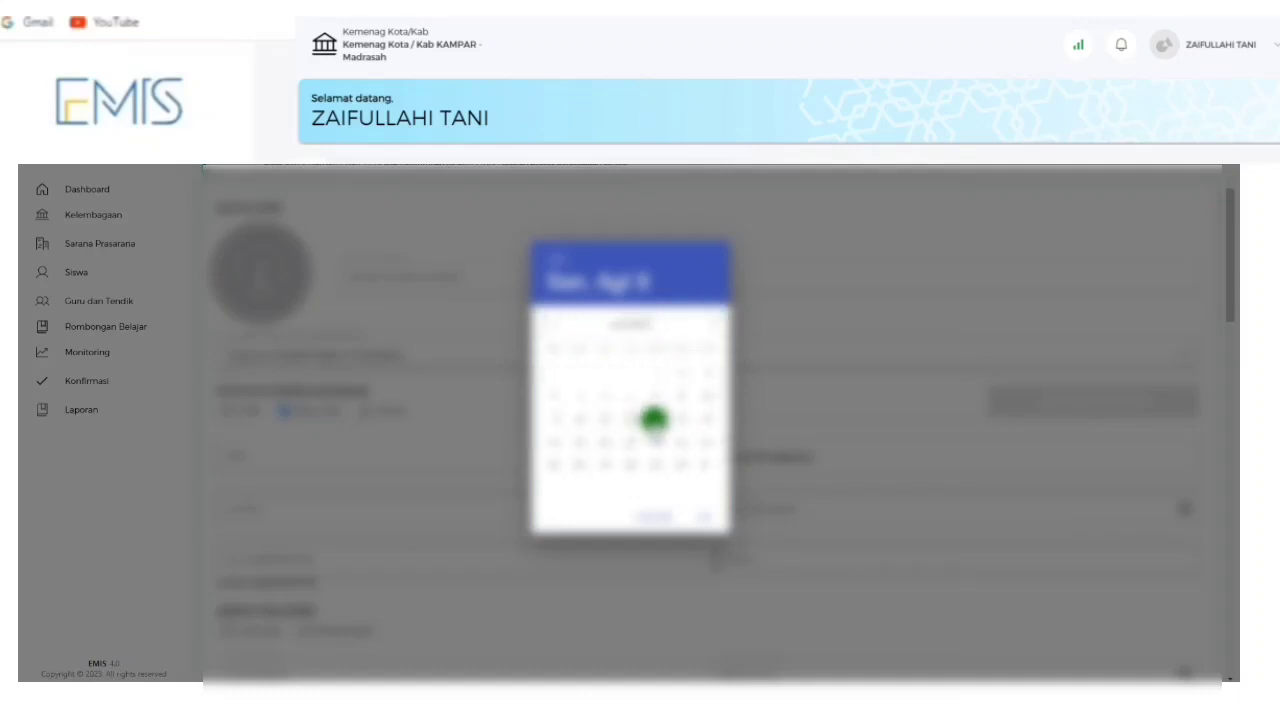
click(658, 419)
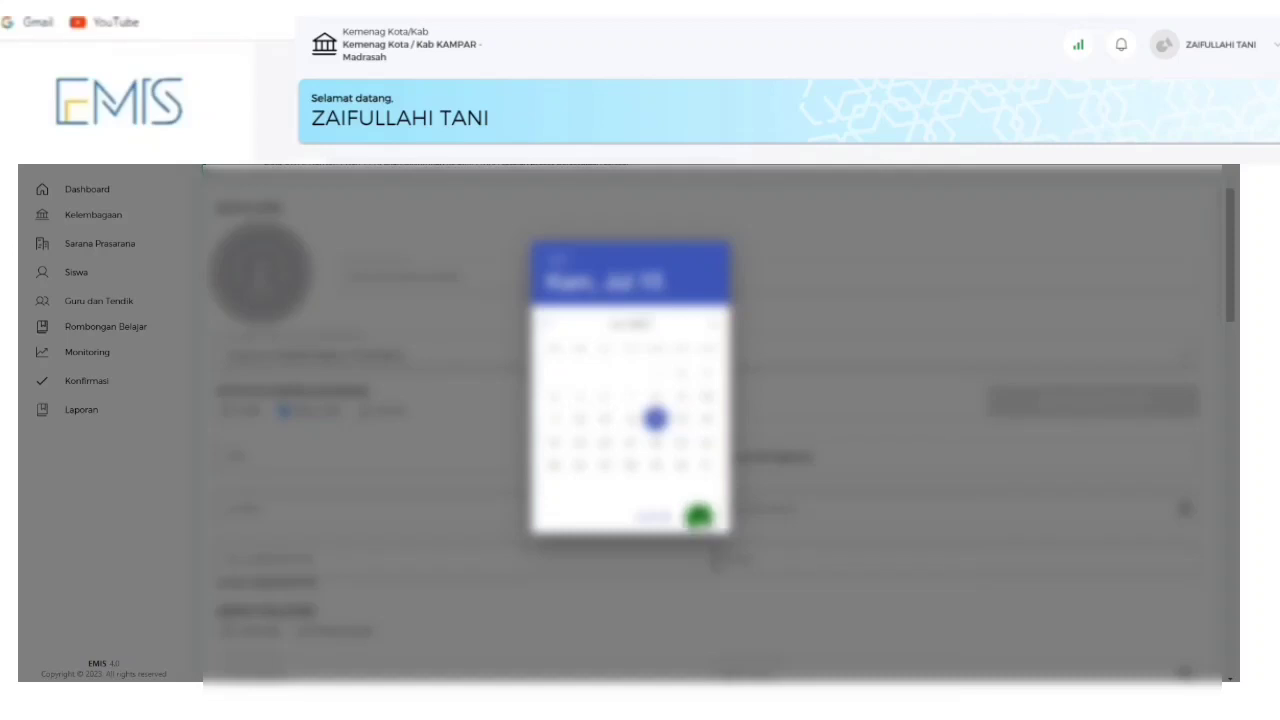
Confirm the 19 July date and paste the e-mail value into the next right-column field.
click(698, 516)
scroll(280, 440, down, 2)
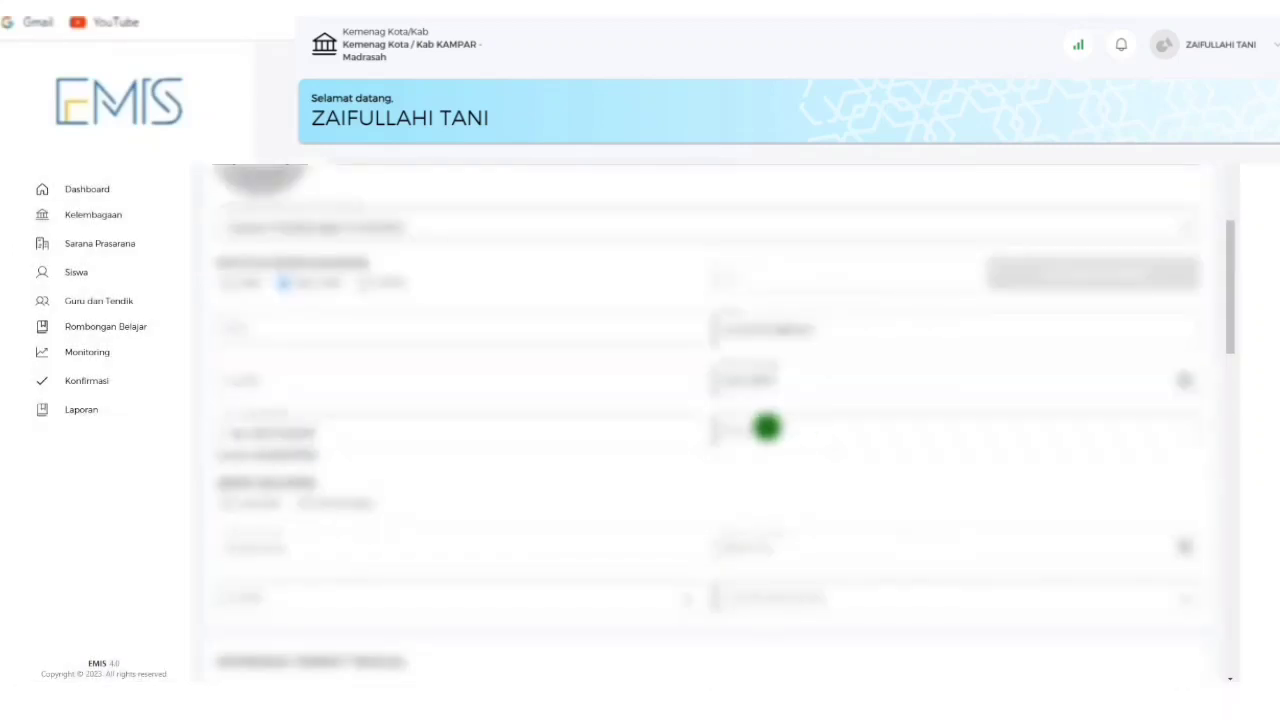
click(738, 428)
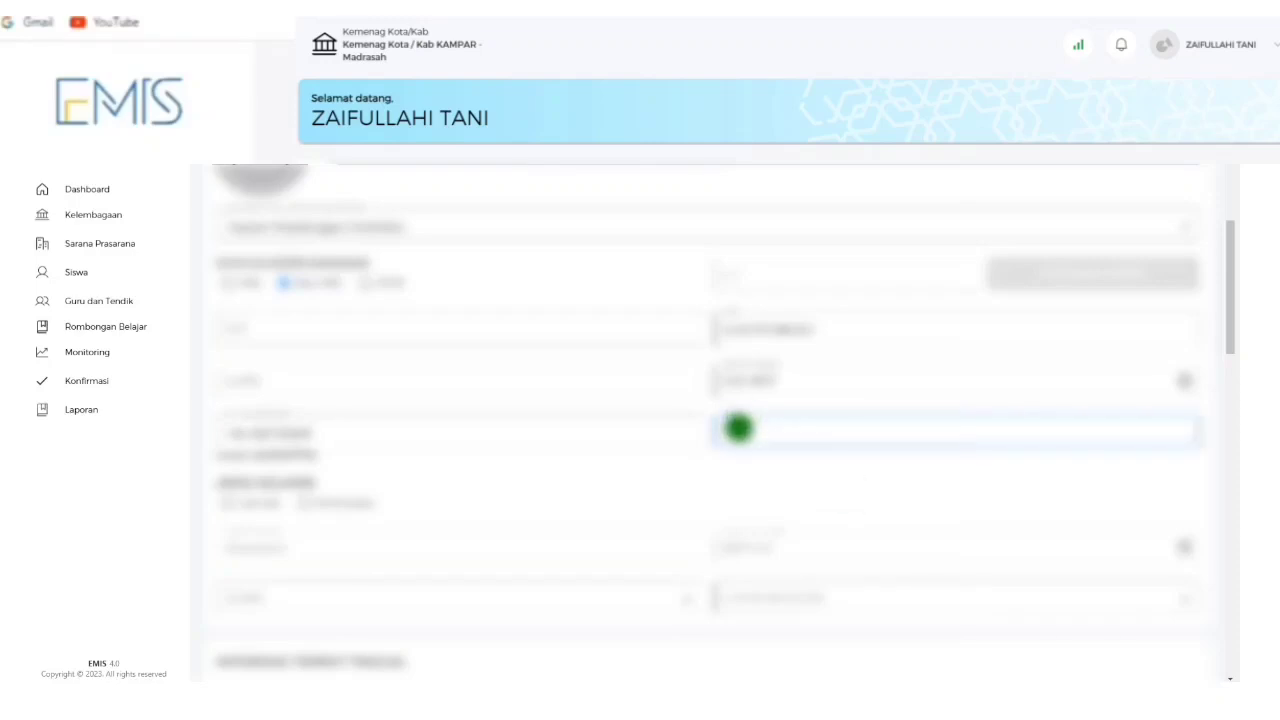
key(ctrl+v)
Choose values in the lower-left and right-hand personal-detail dropdowns.
scroll(330, 430, down, 1)
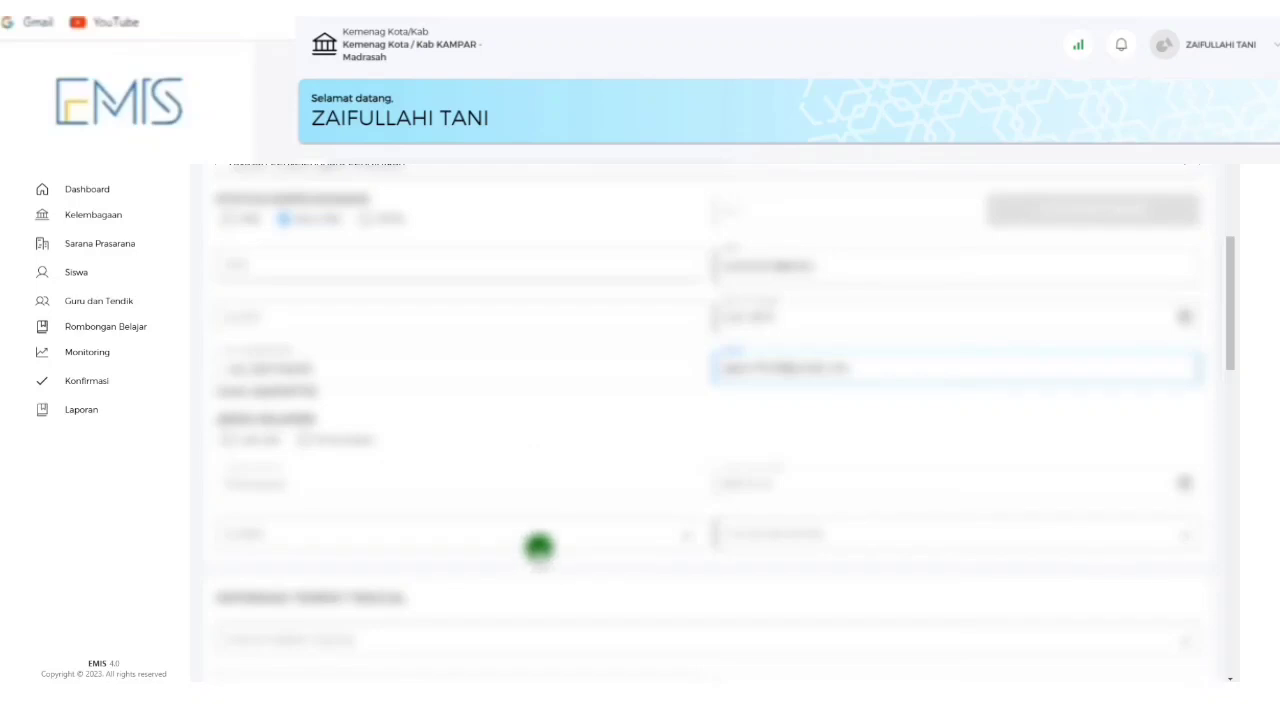
scroll(538, 546, down, 2)
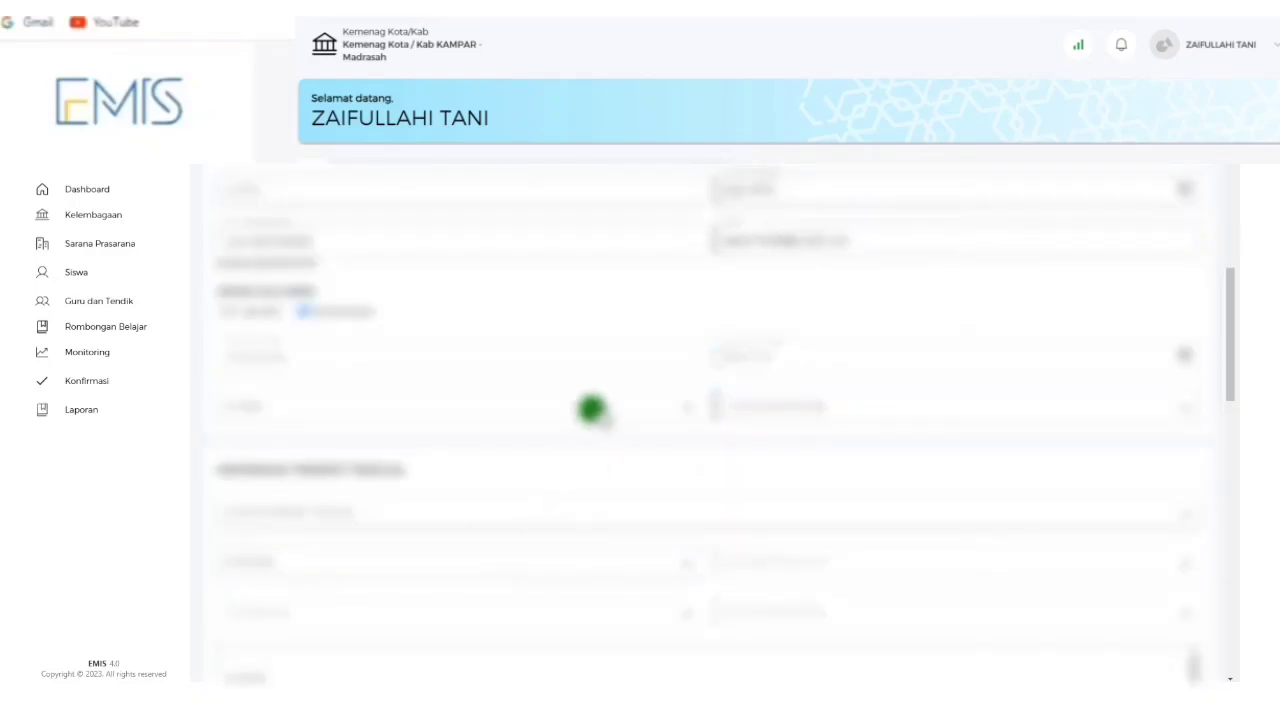
click(591, 409)
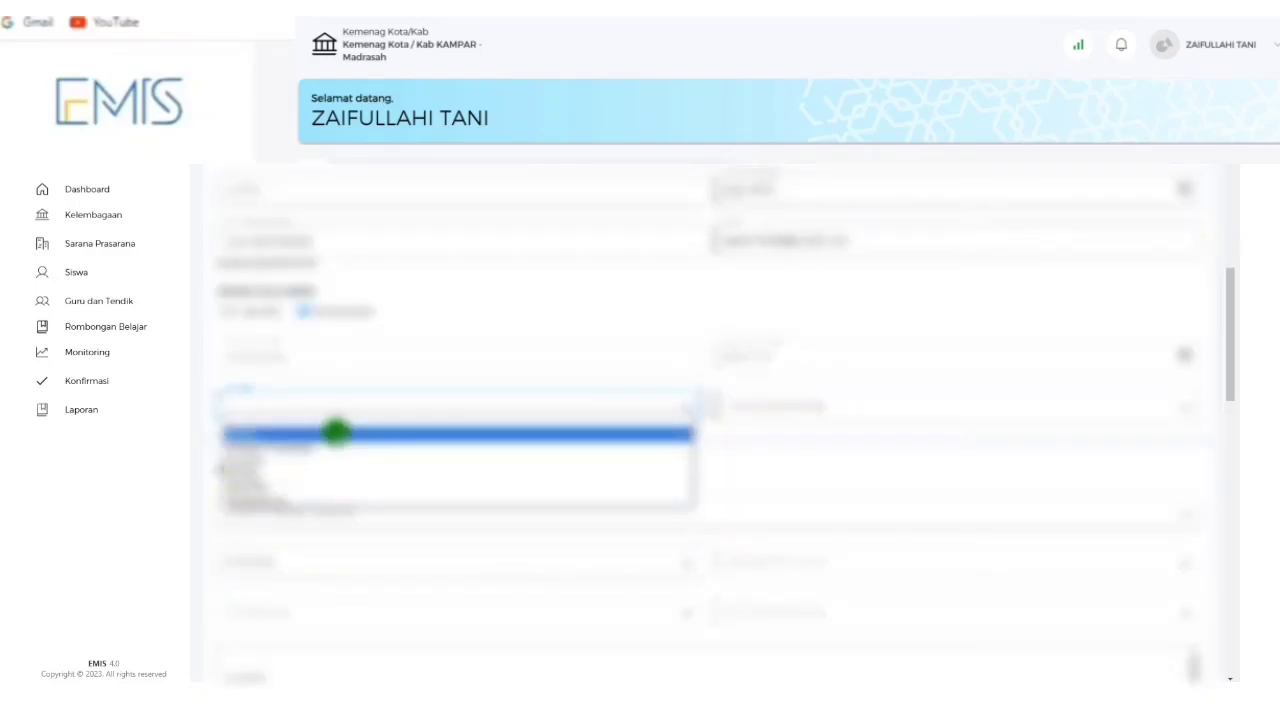
click(338, 432)
click(805, 406)
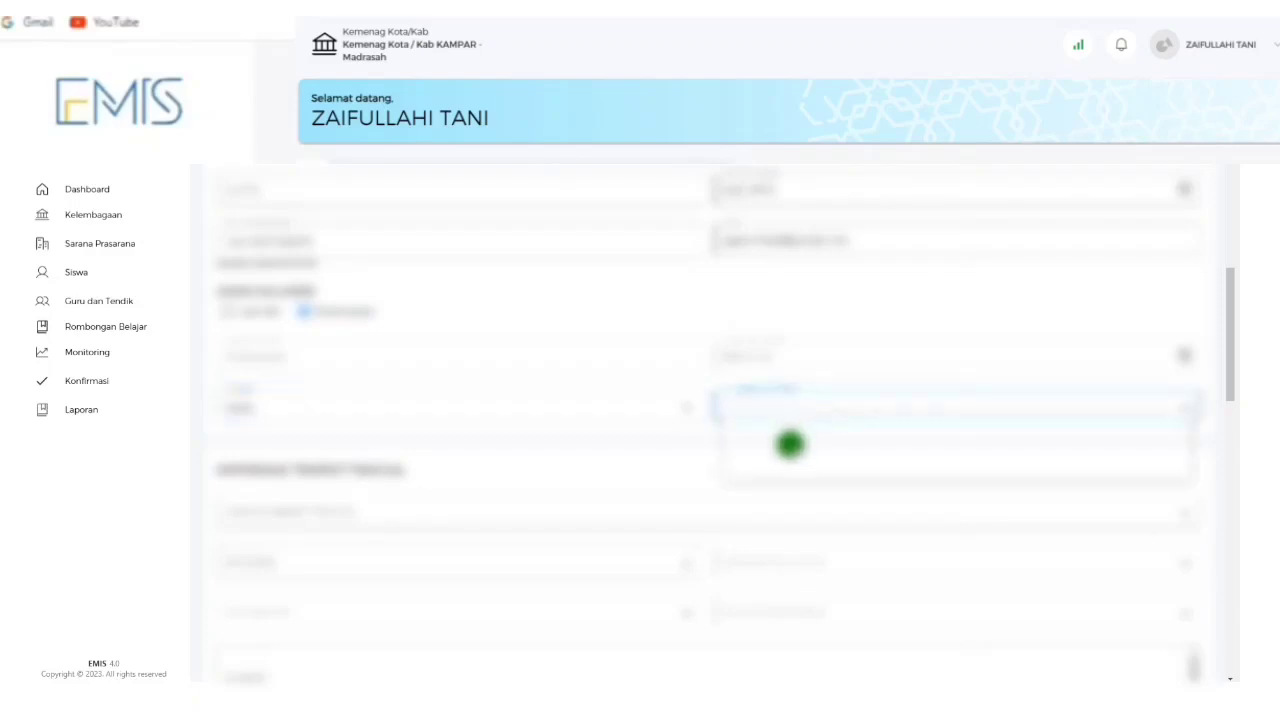
click(789, 444)
scroll(719, 354, down, 2)
scroll(719, 354, down, 2)
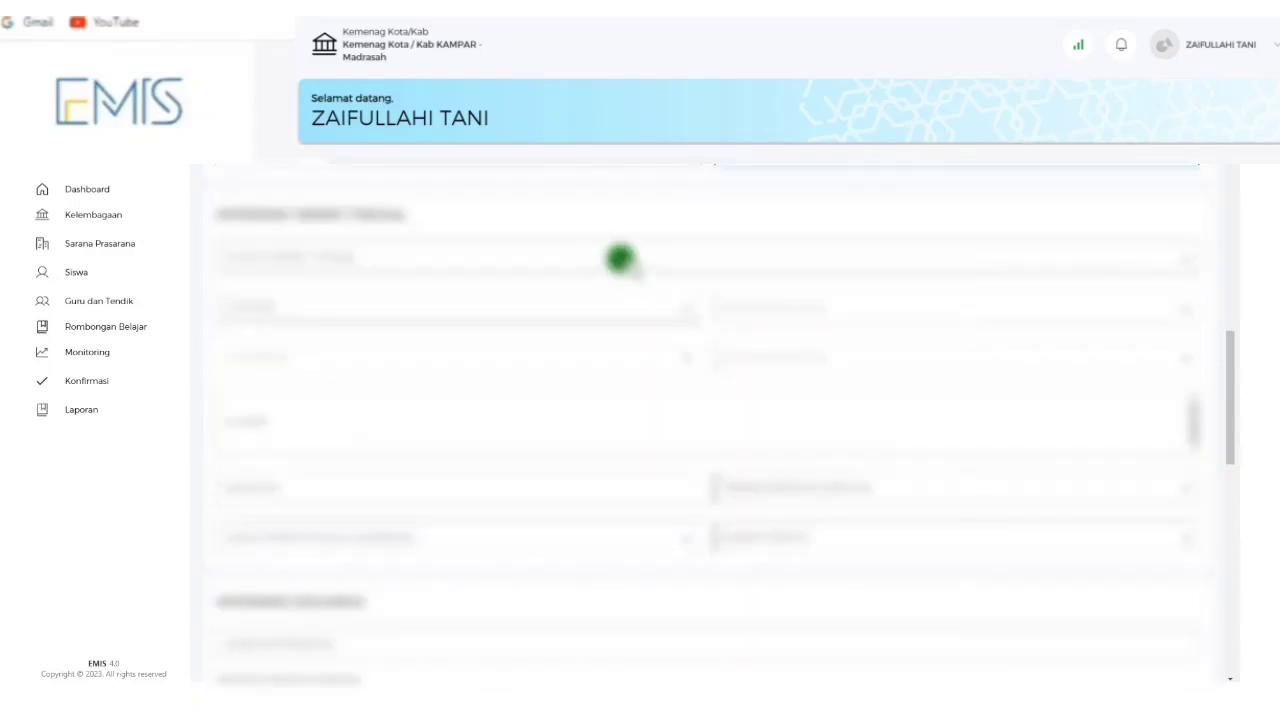
Choose the region values in the residence dropdowns.
click(460, 260)
click(448, 285)
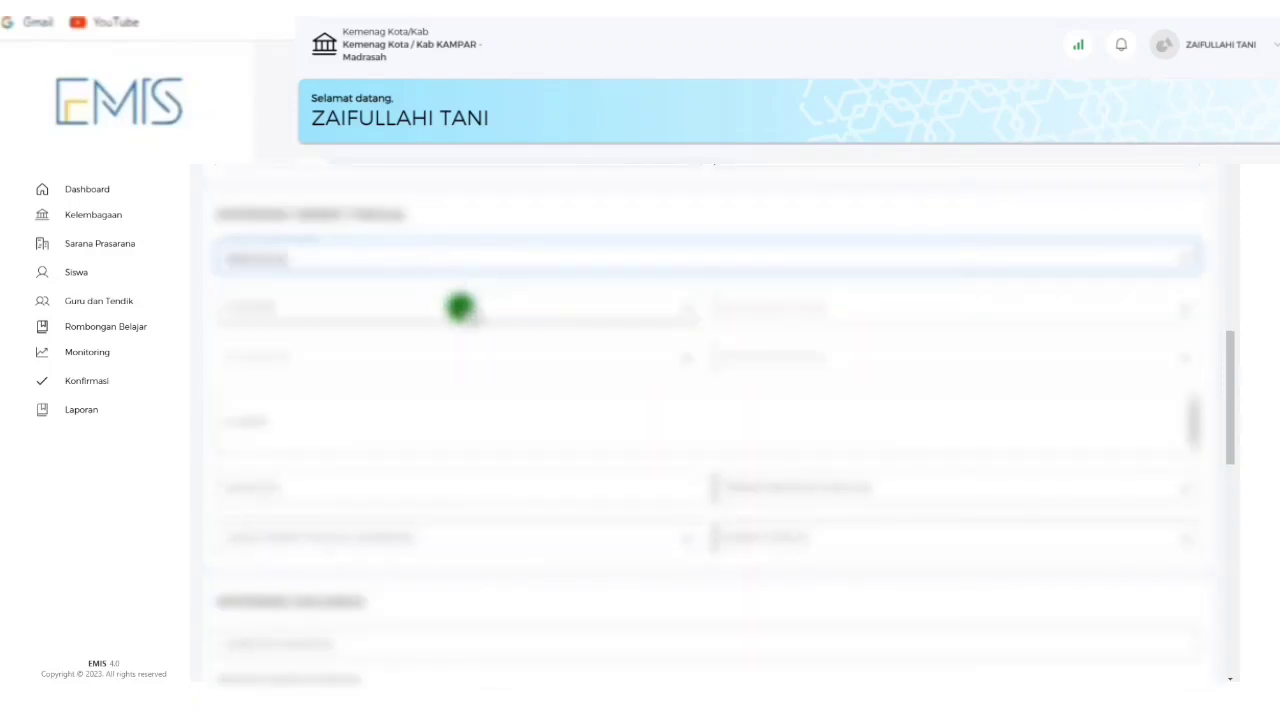
click(460, 307)
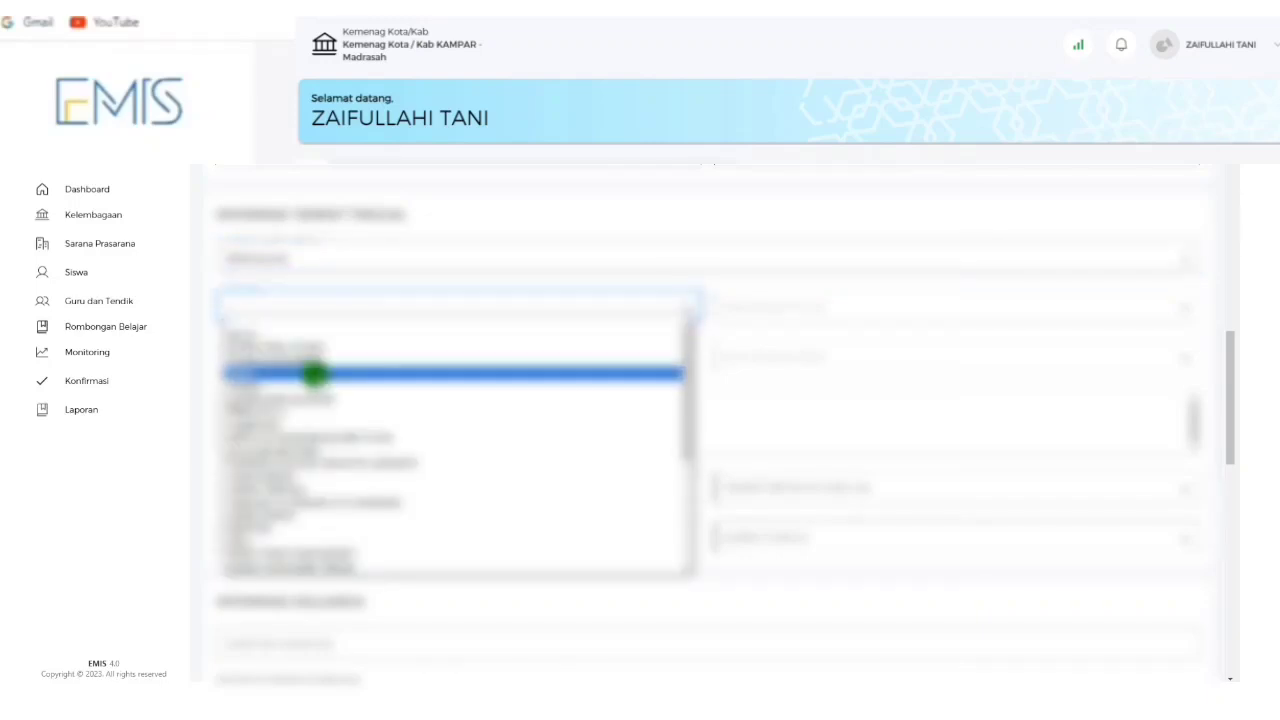
click(314, 371)
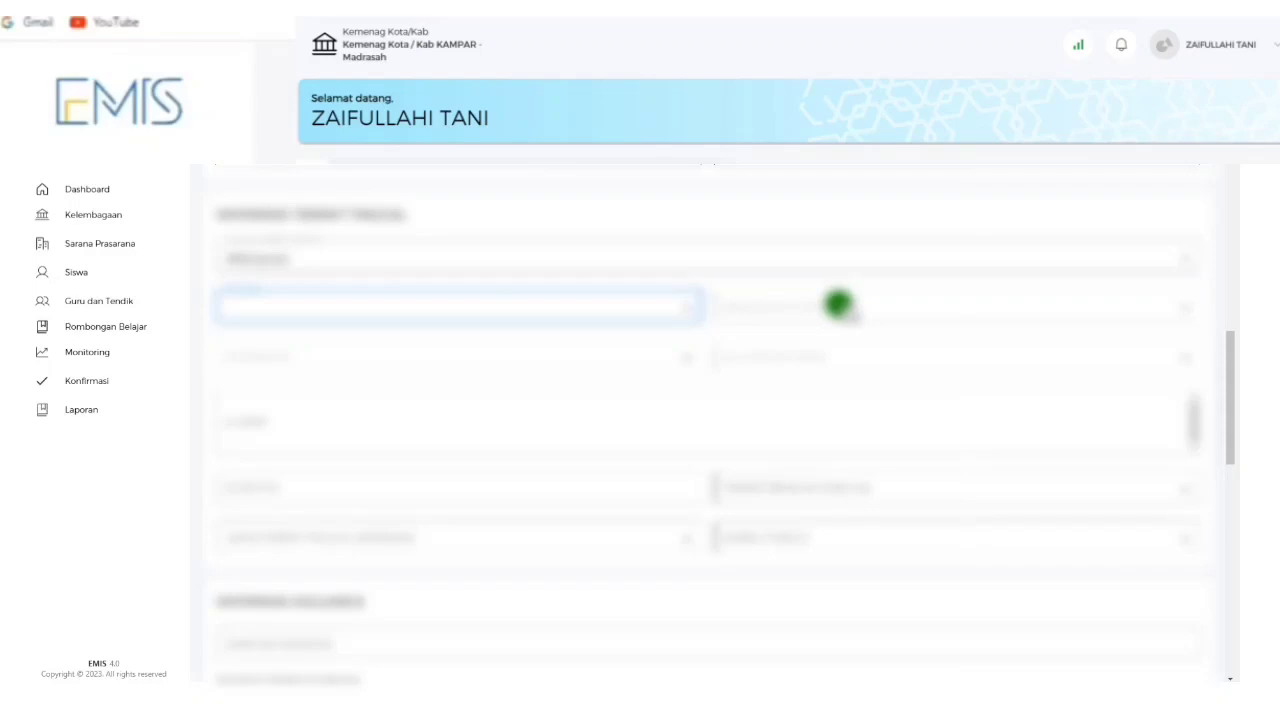
click(838, 304)
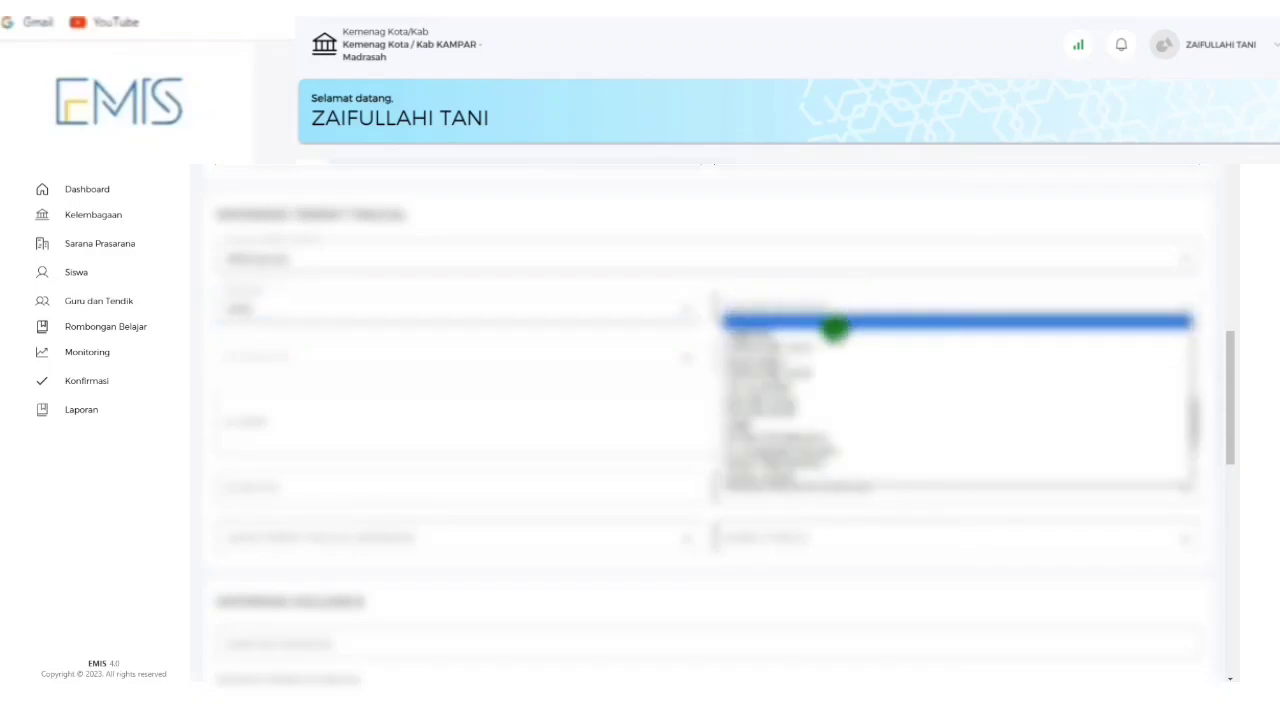
click(800, 335)
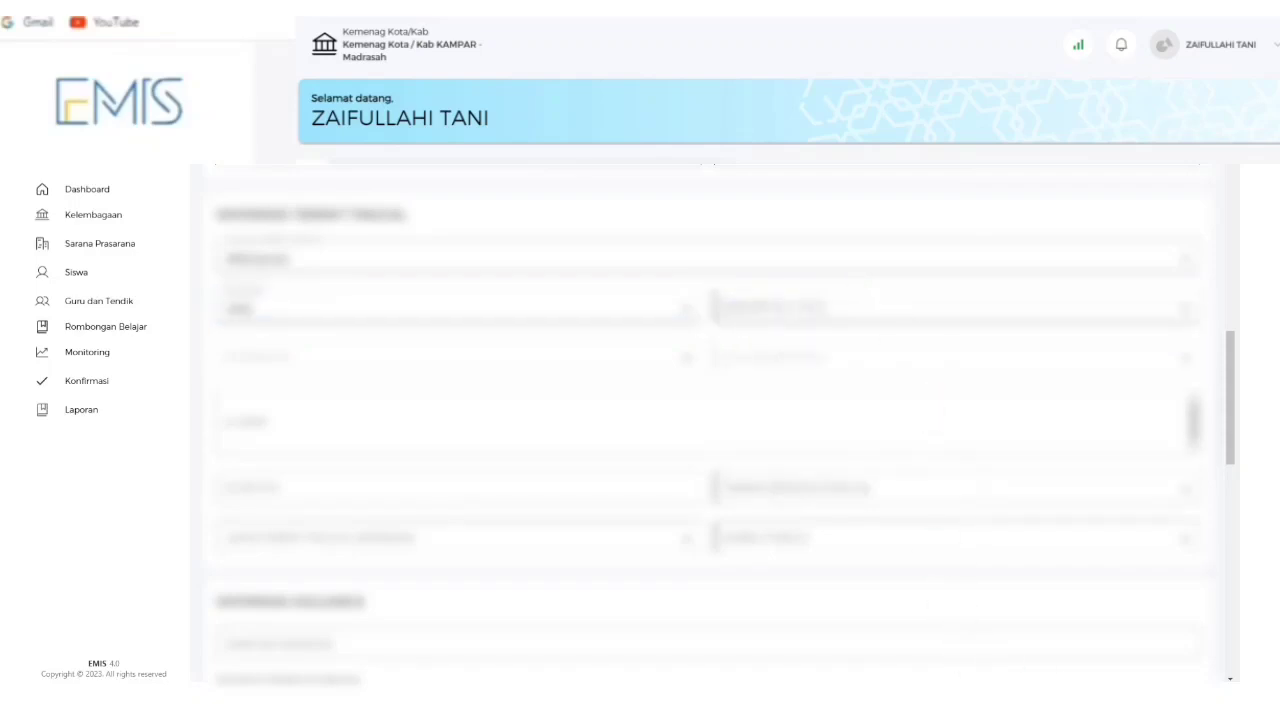
click(1114, 700)
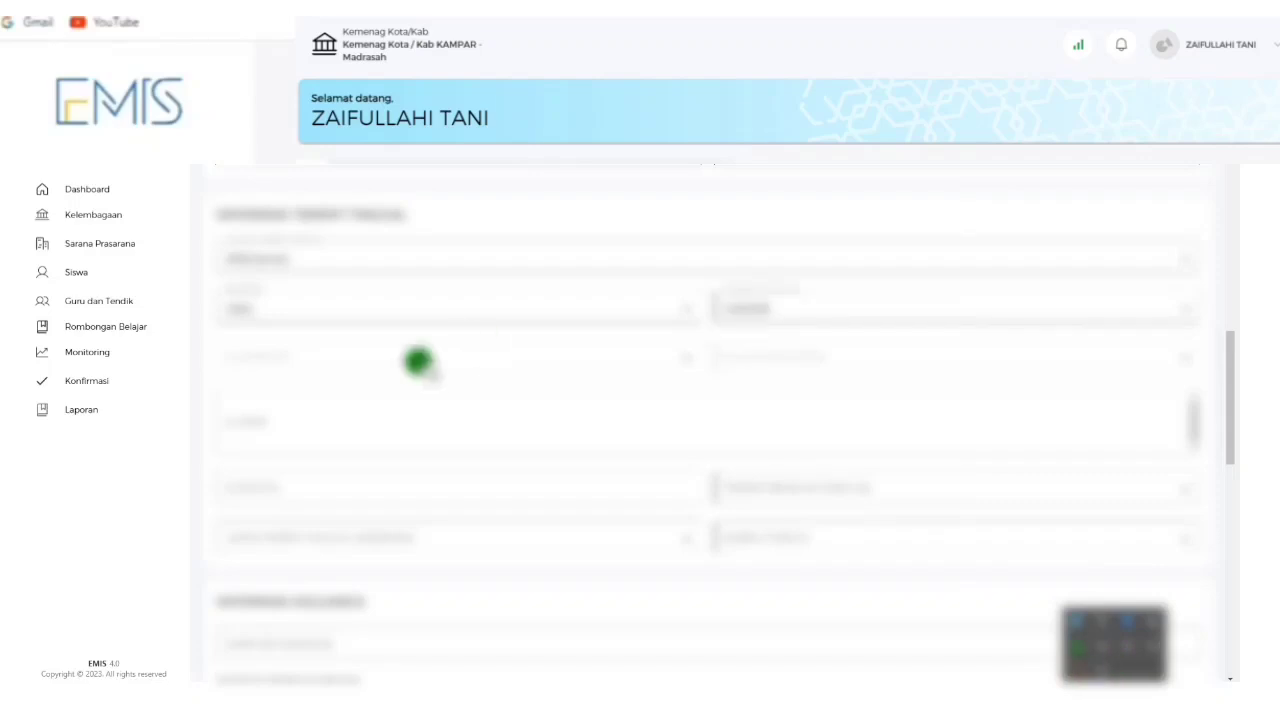
click(418, 360)
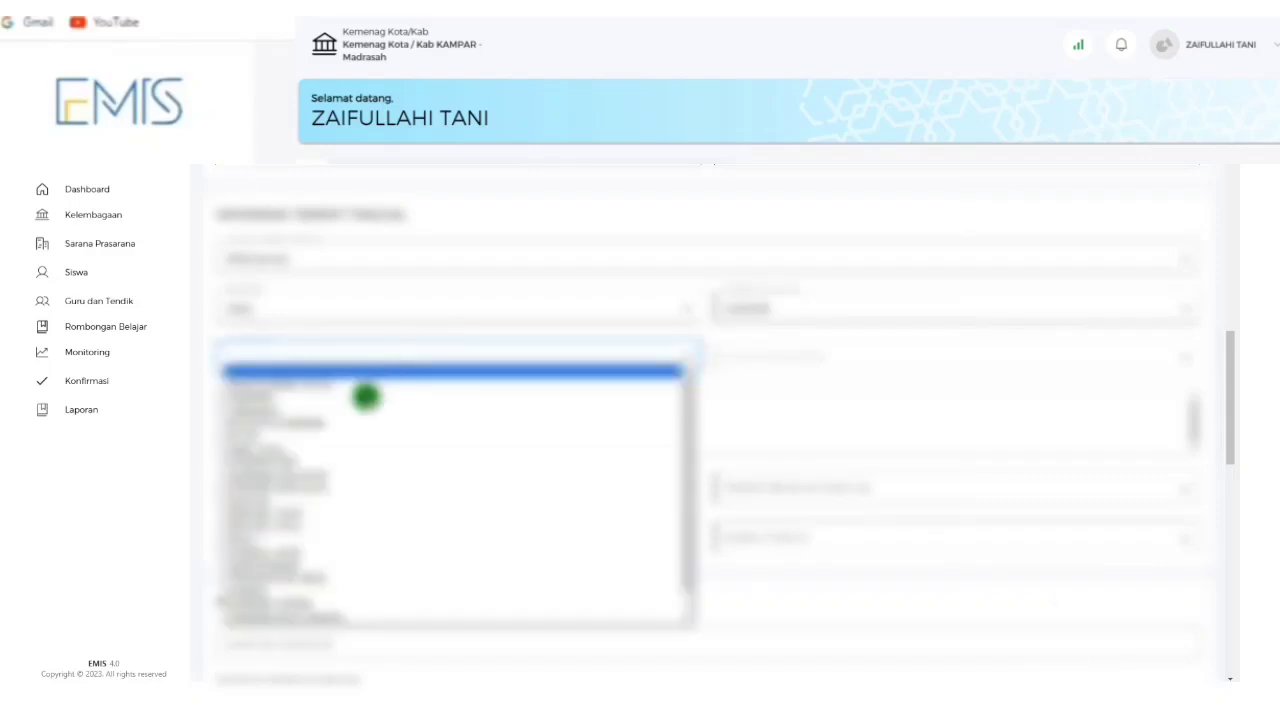
click(344, 397)
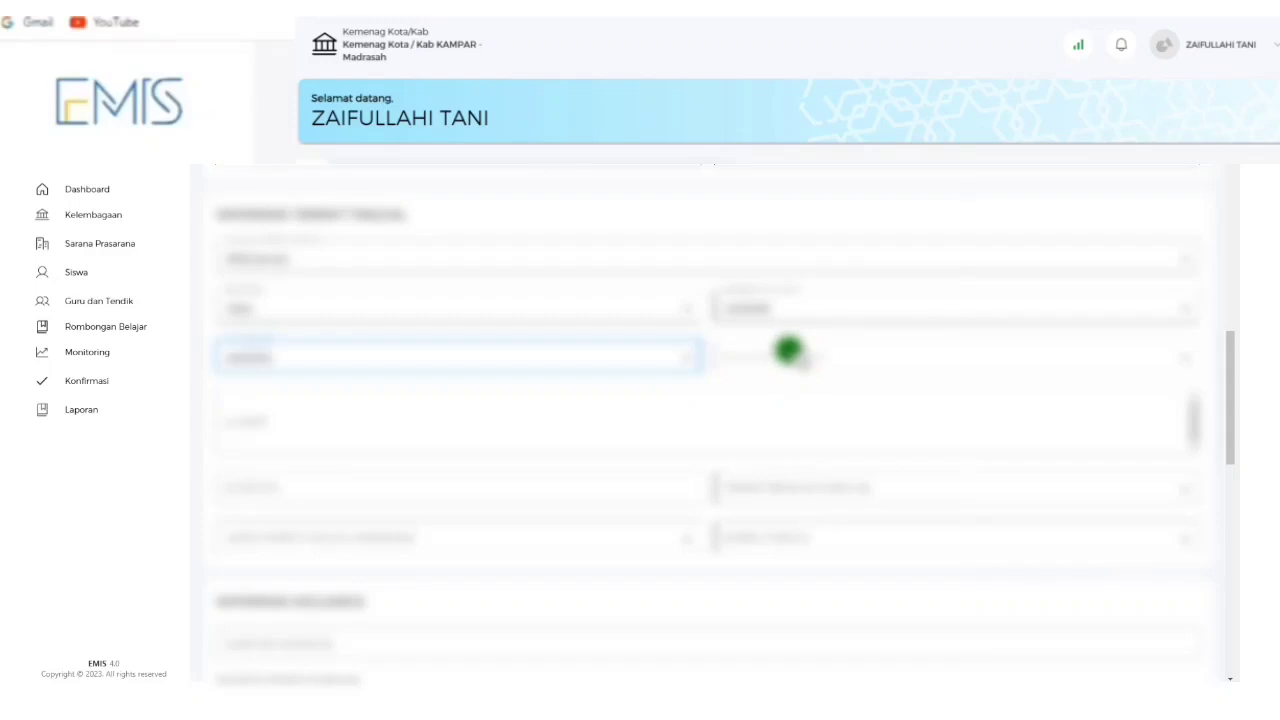
click(803, 354)
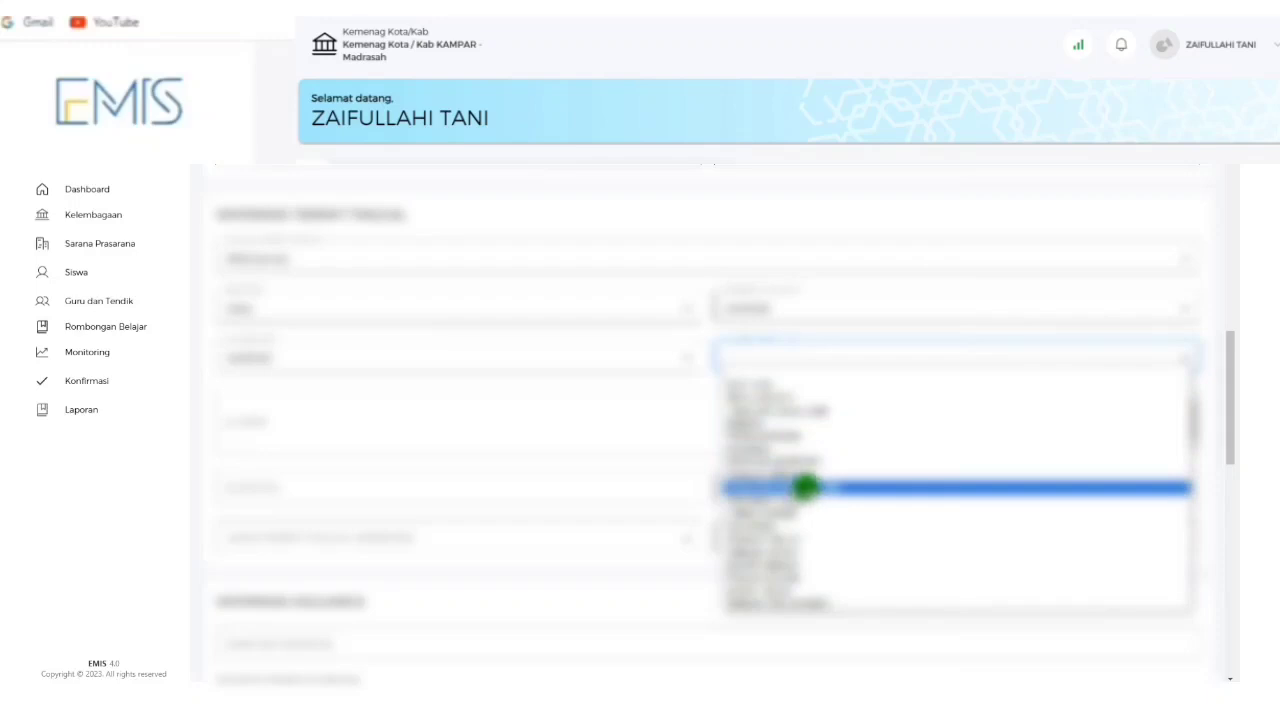
click(777, 442)
Paste the full address and fill in the short residence field below it.
click(420, 418)
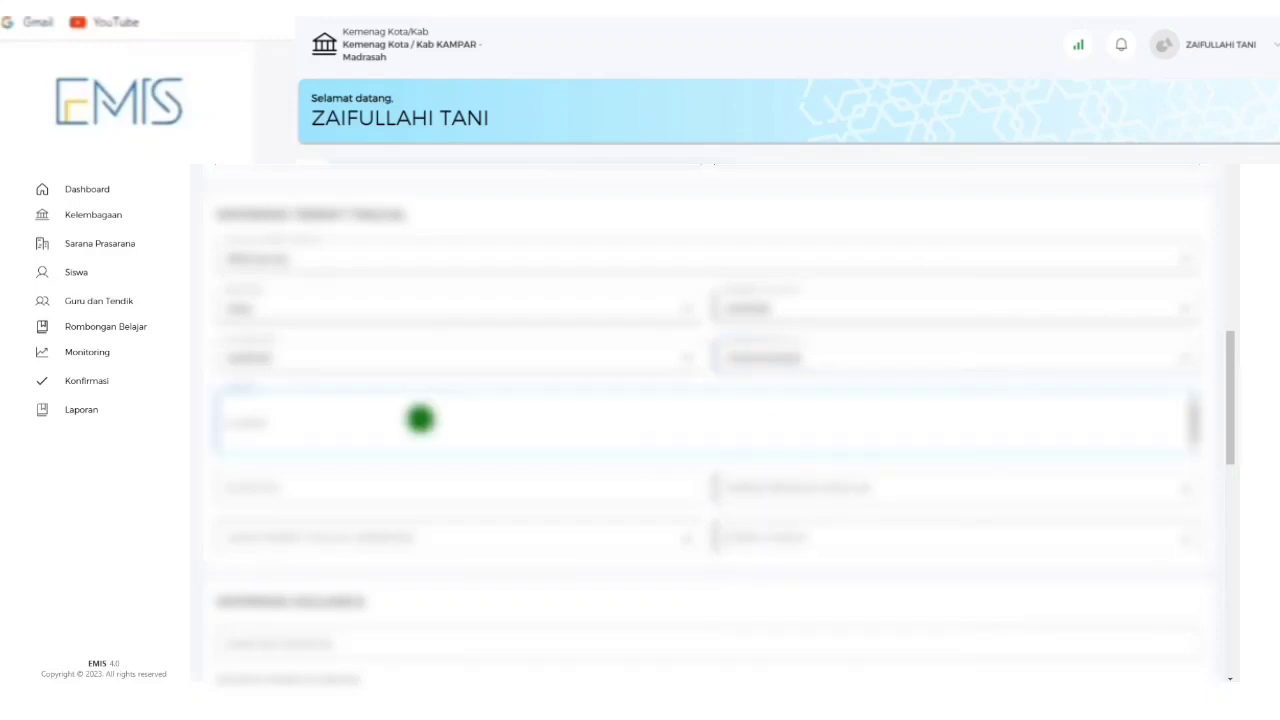
key(ctrl+v)
scroll(318, 447, down, 1)
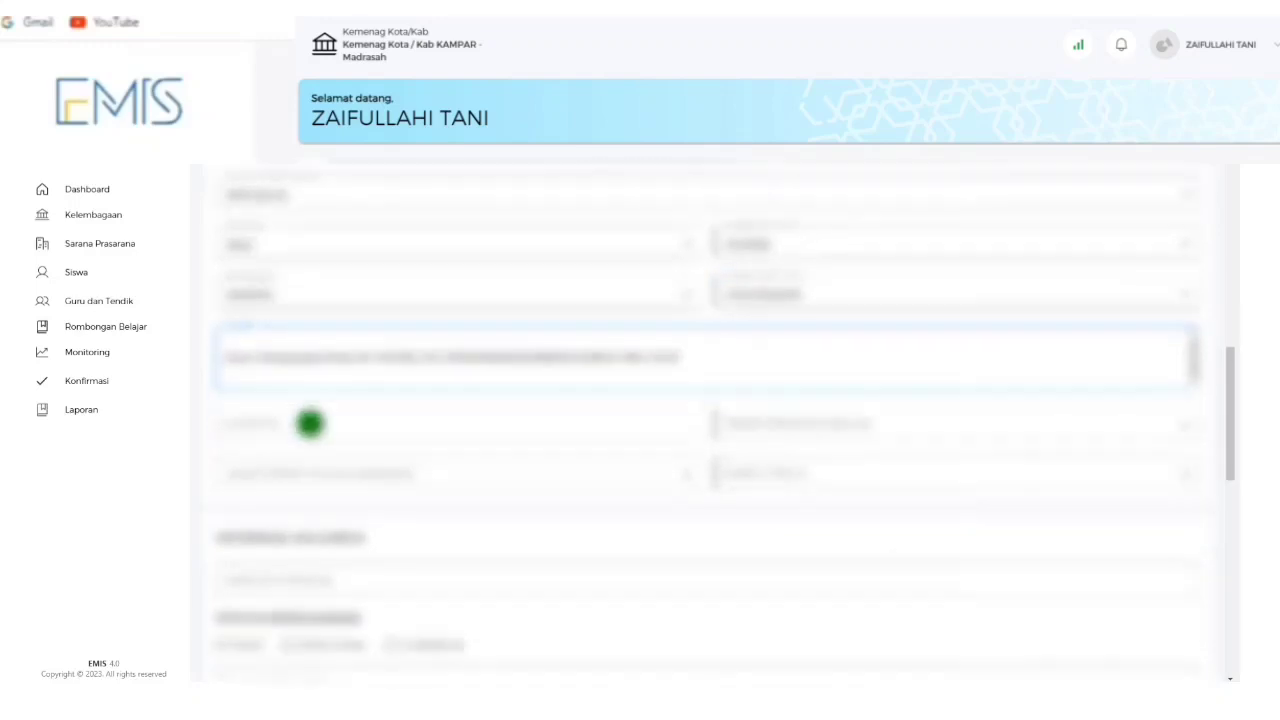
click(310, 423)
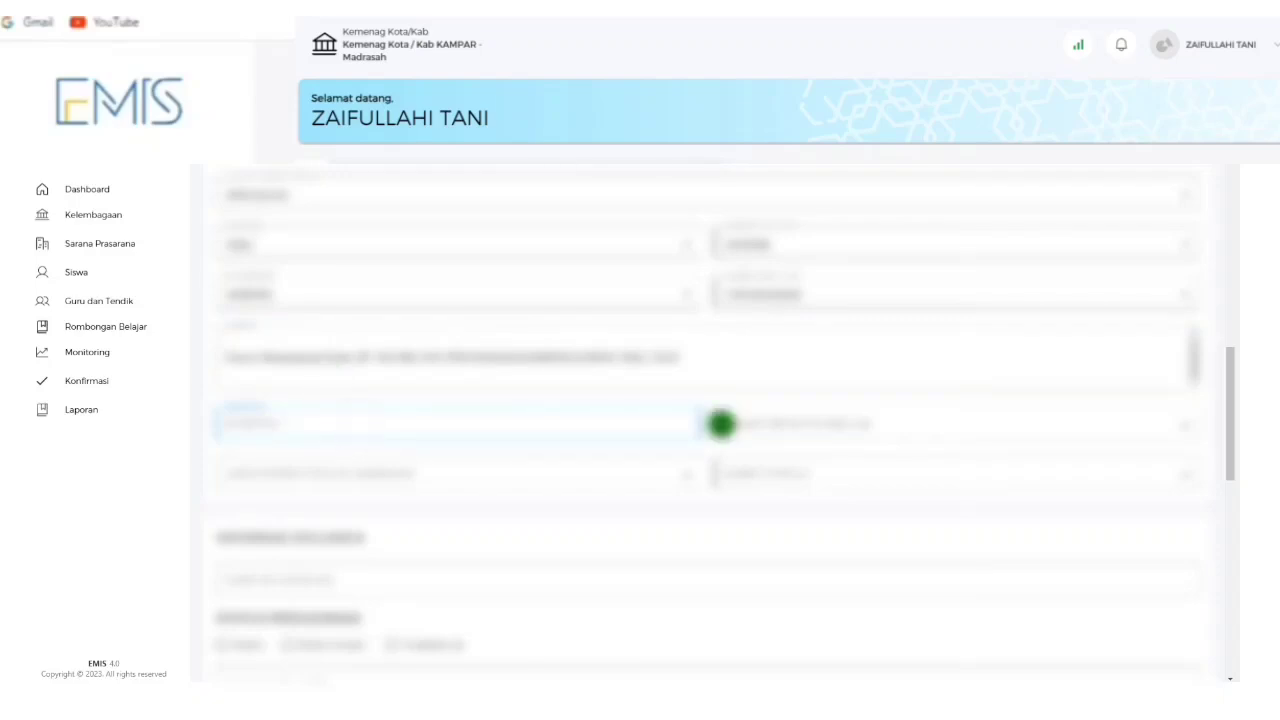
key(ctrl+v)
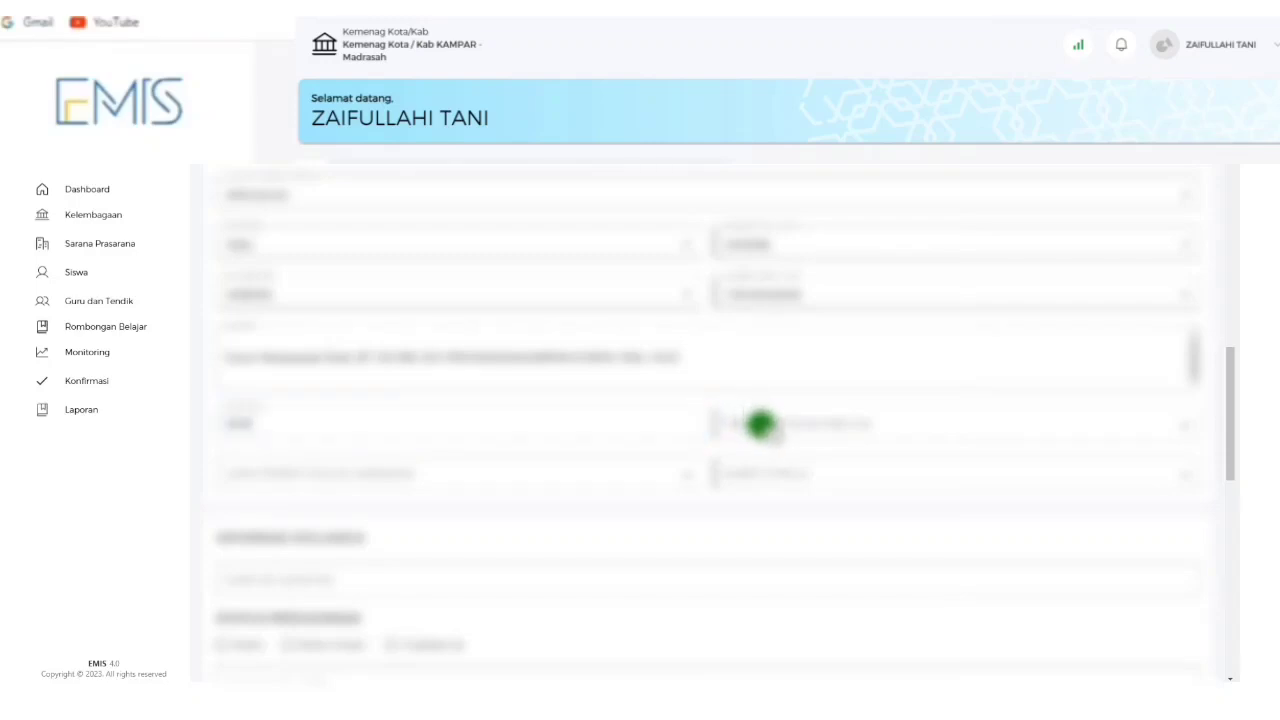
Pick values in the three remaining residence dropdowns.
click(778, 426)
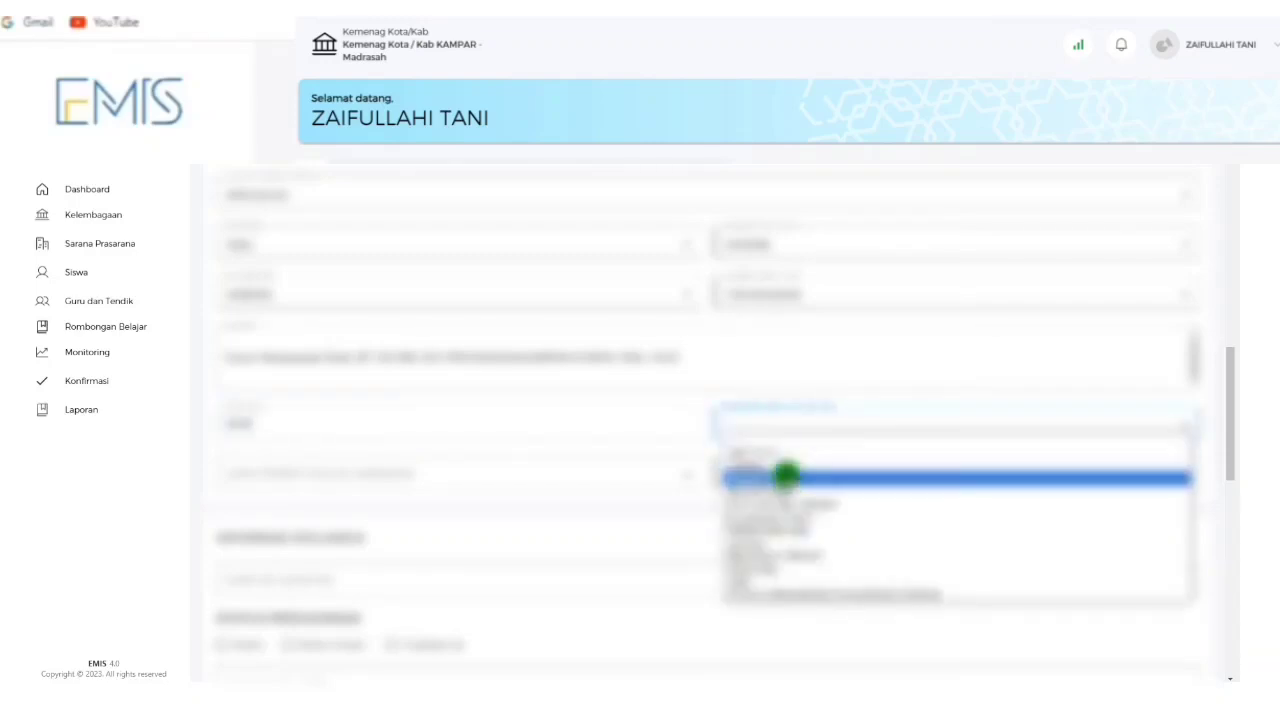
click(785, 474)
click(614, 474)
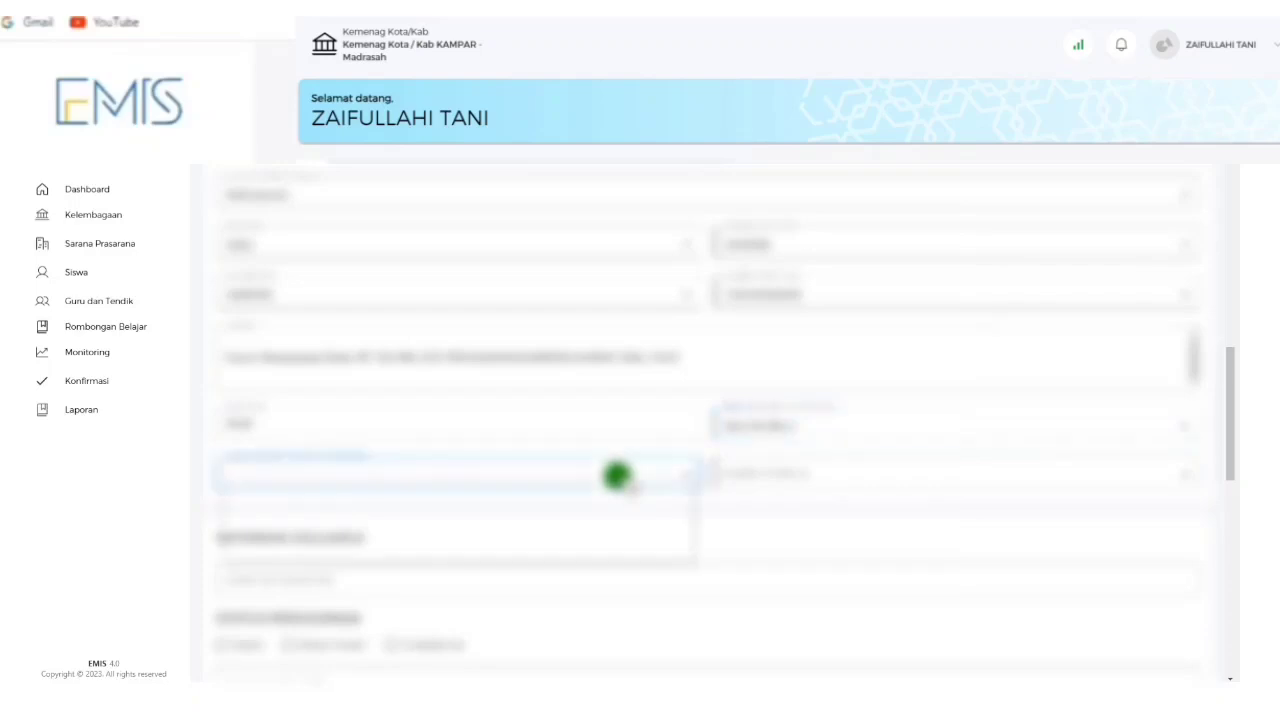
click(543, 509)
click(864, 471)
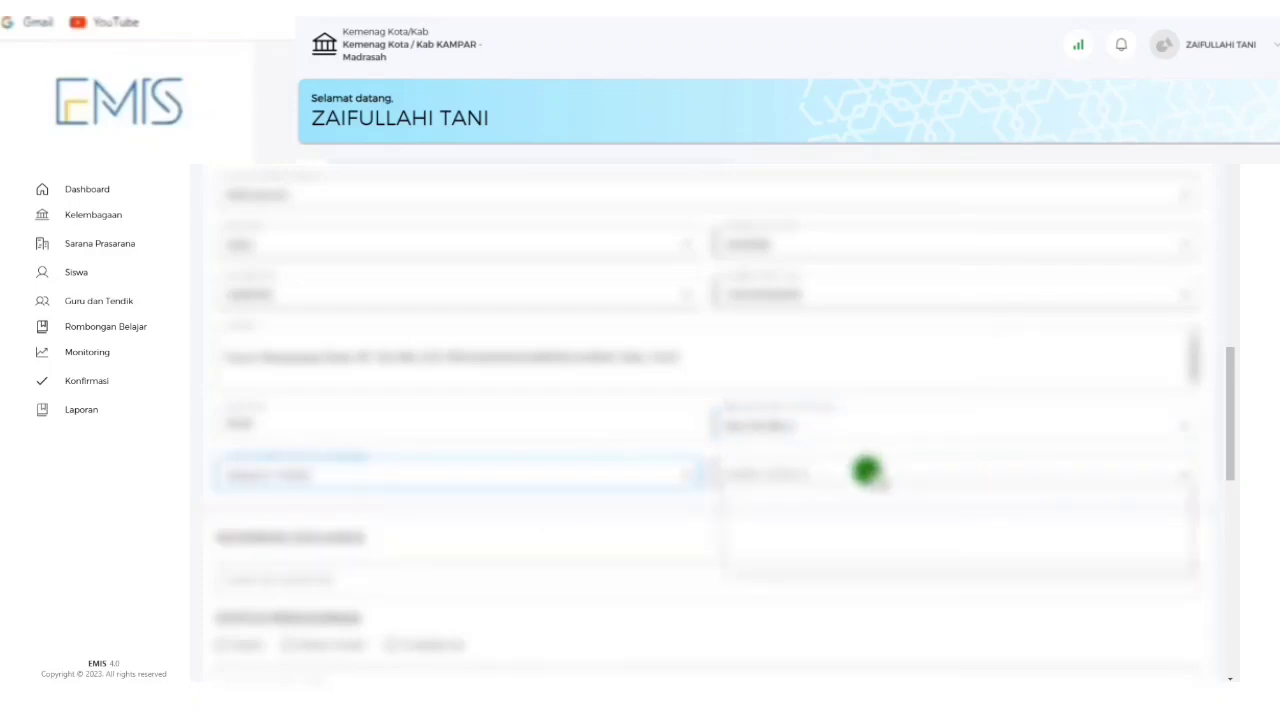
click(842, 513)
scroll(535, 489, down, 2)
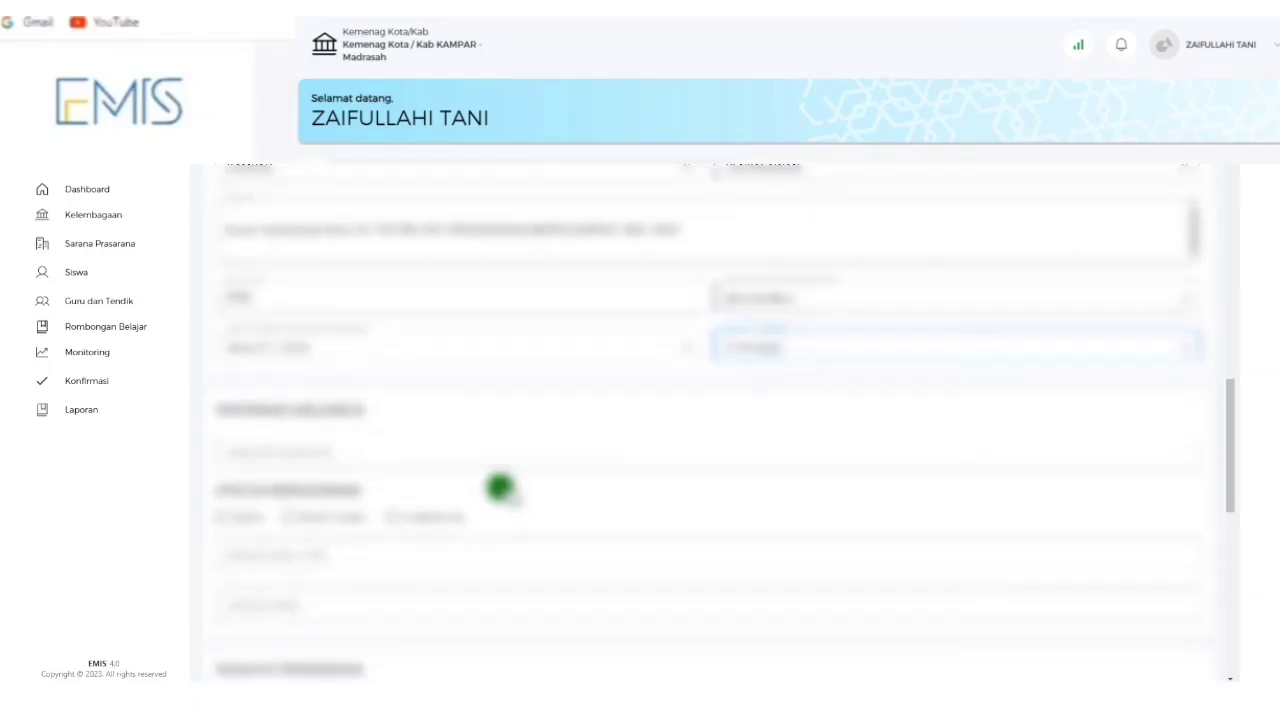
Enter the family information, tick the first marital-status checkbox and fill the field below it.
click(449, 451)
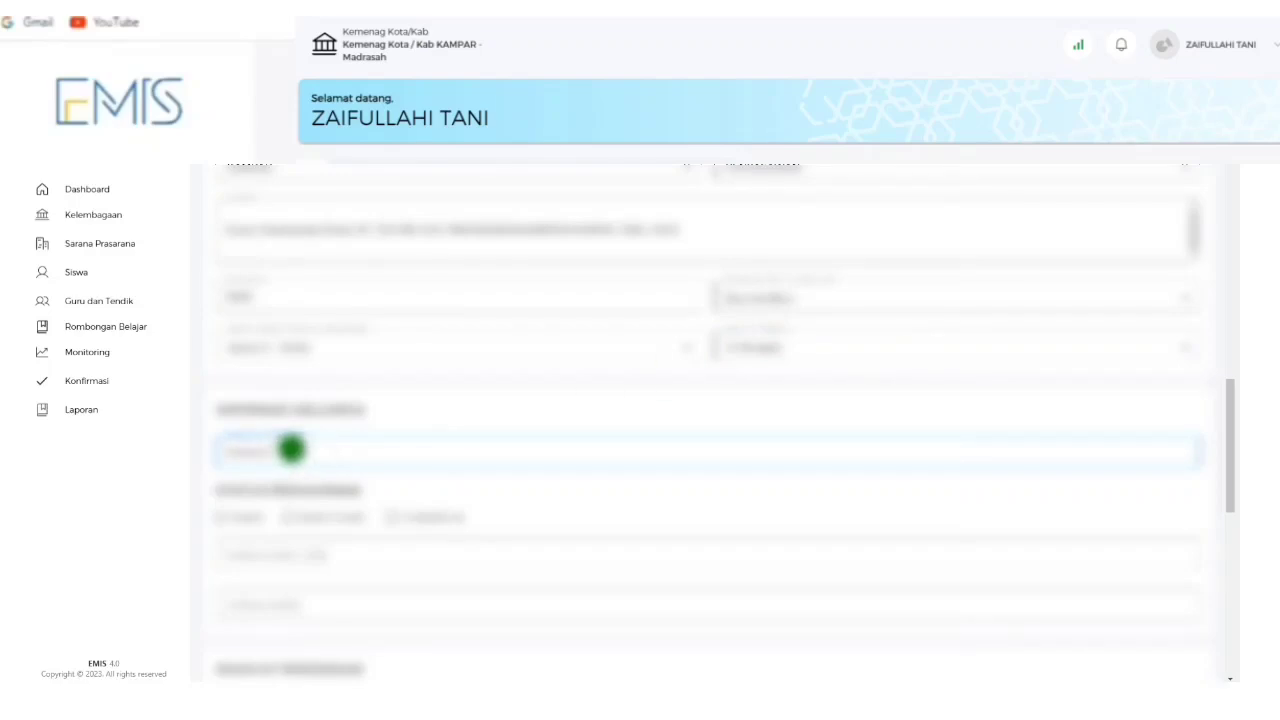
scroll(340, 440, down, 2)
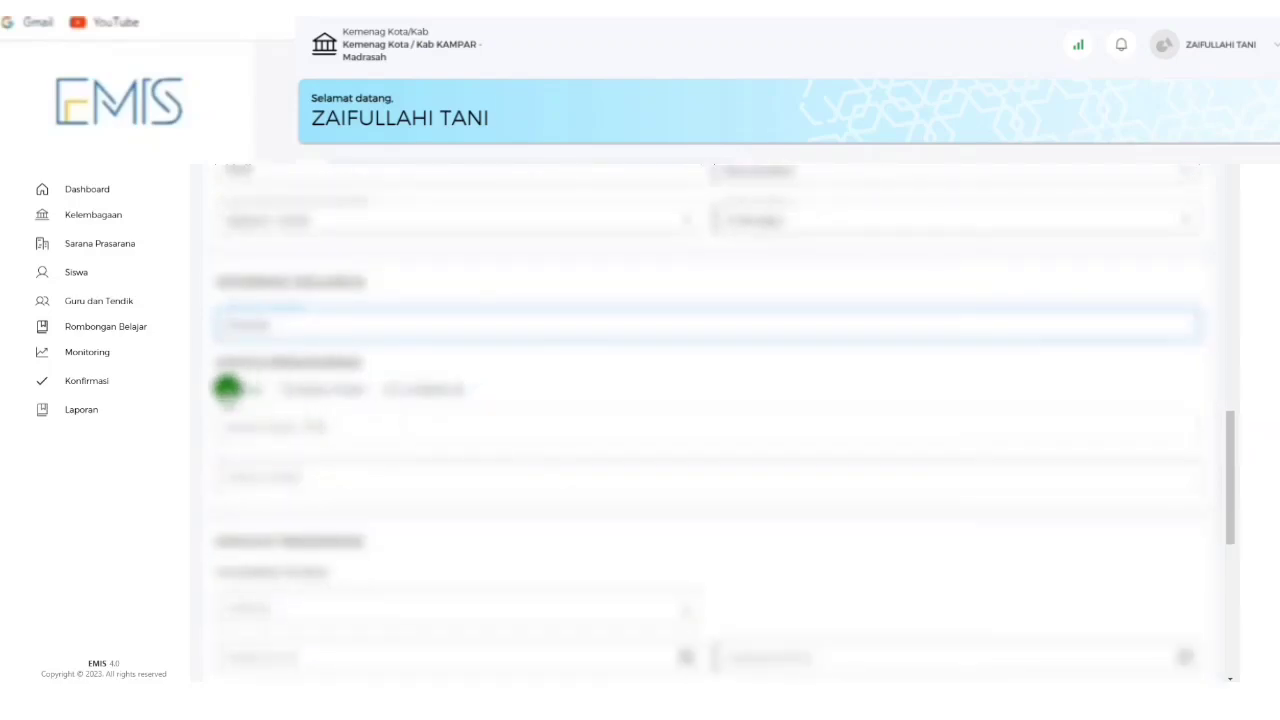
click(226, 390)
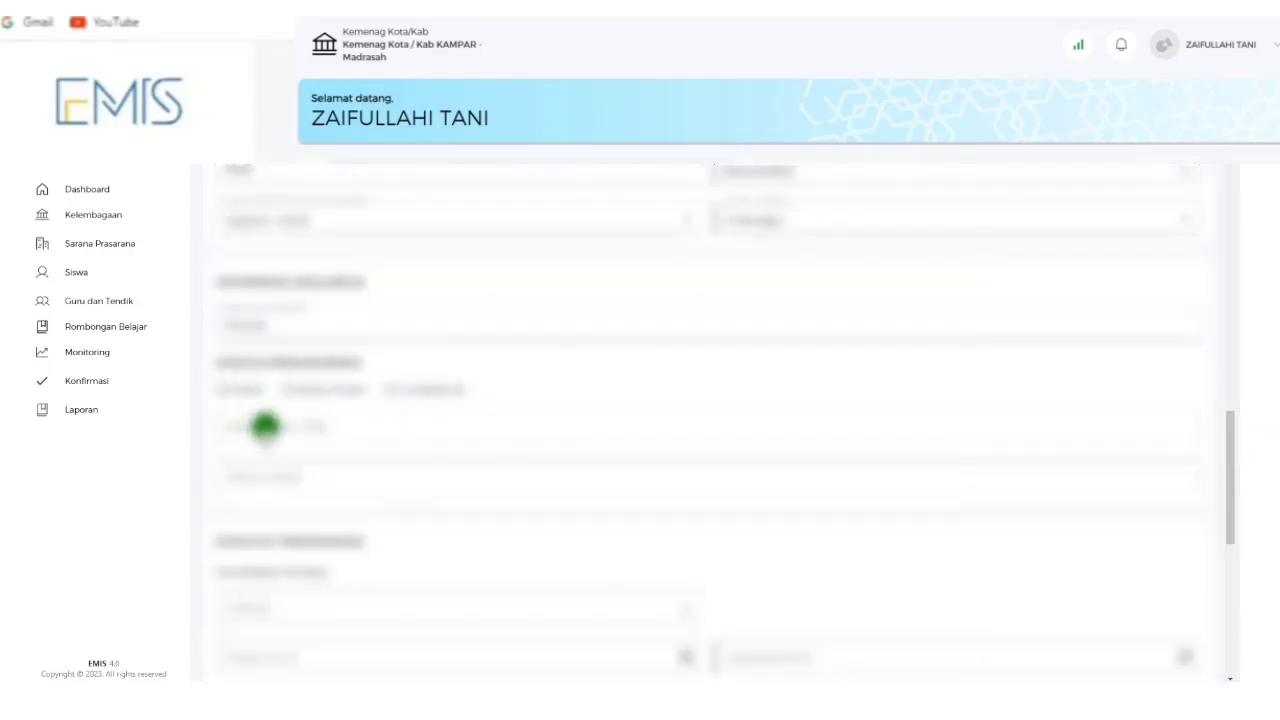
click(224, 389)
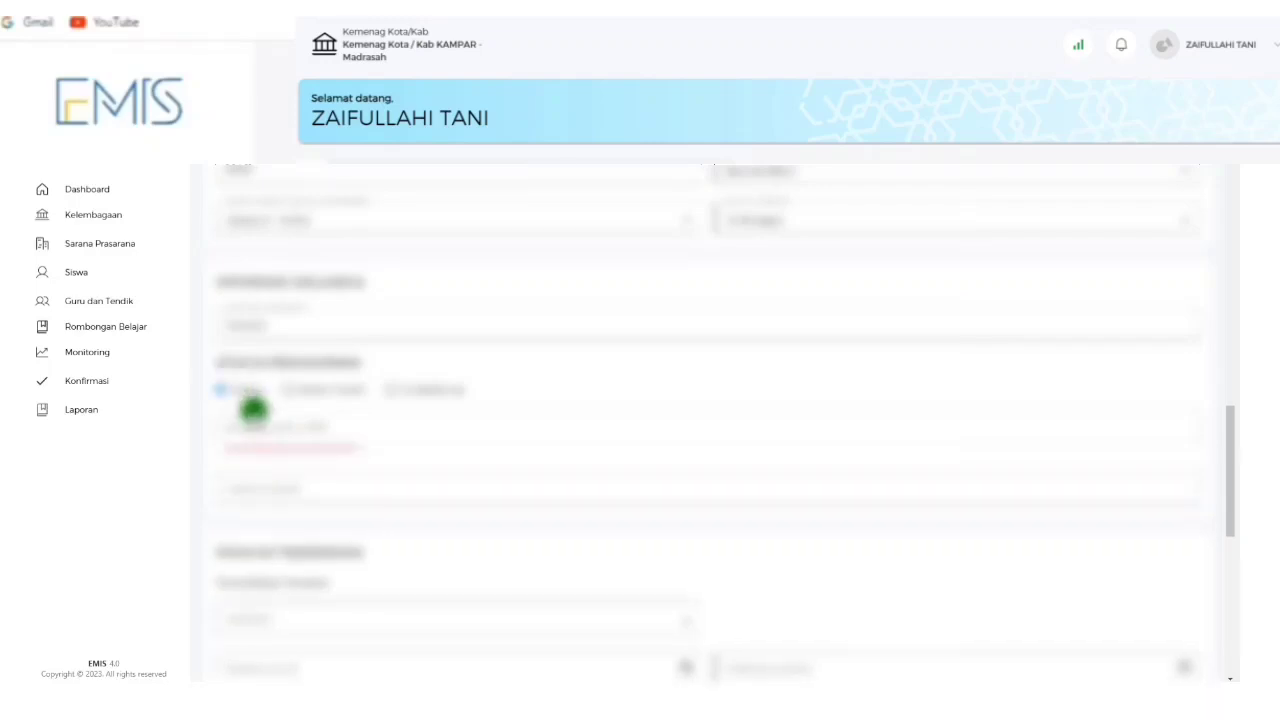
click(335, 427)
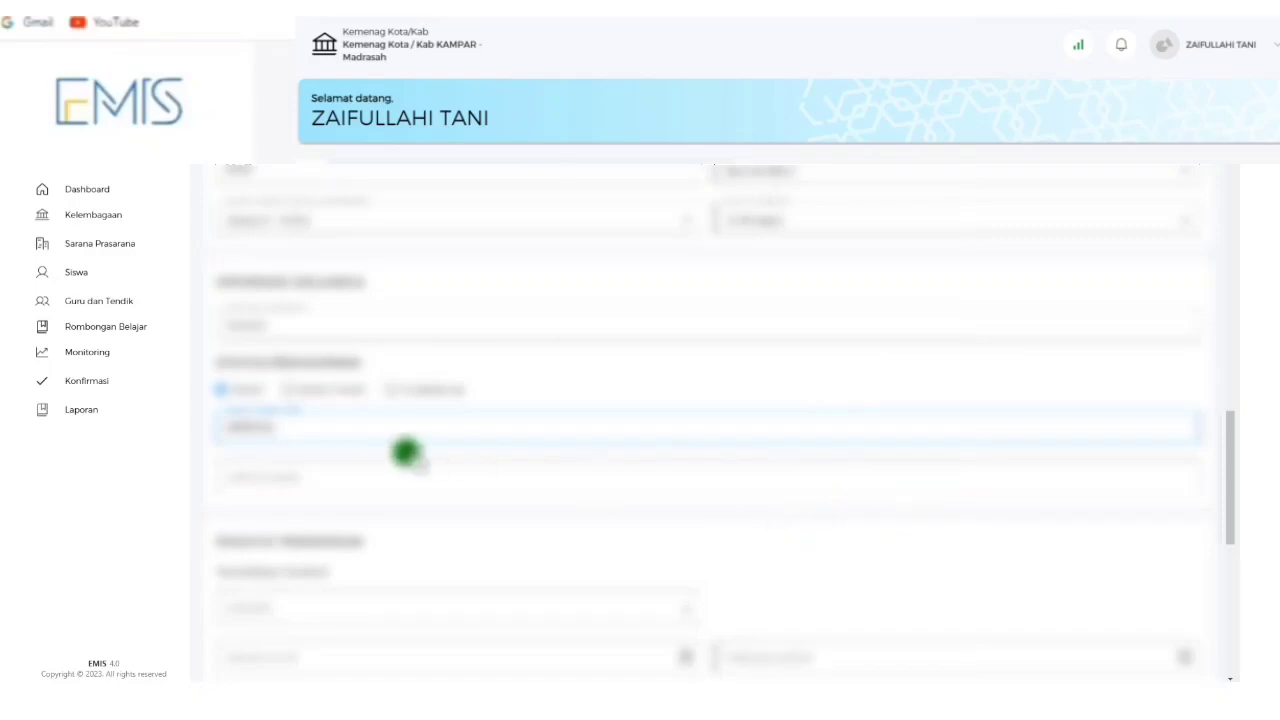
click(366, 476)
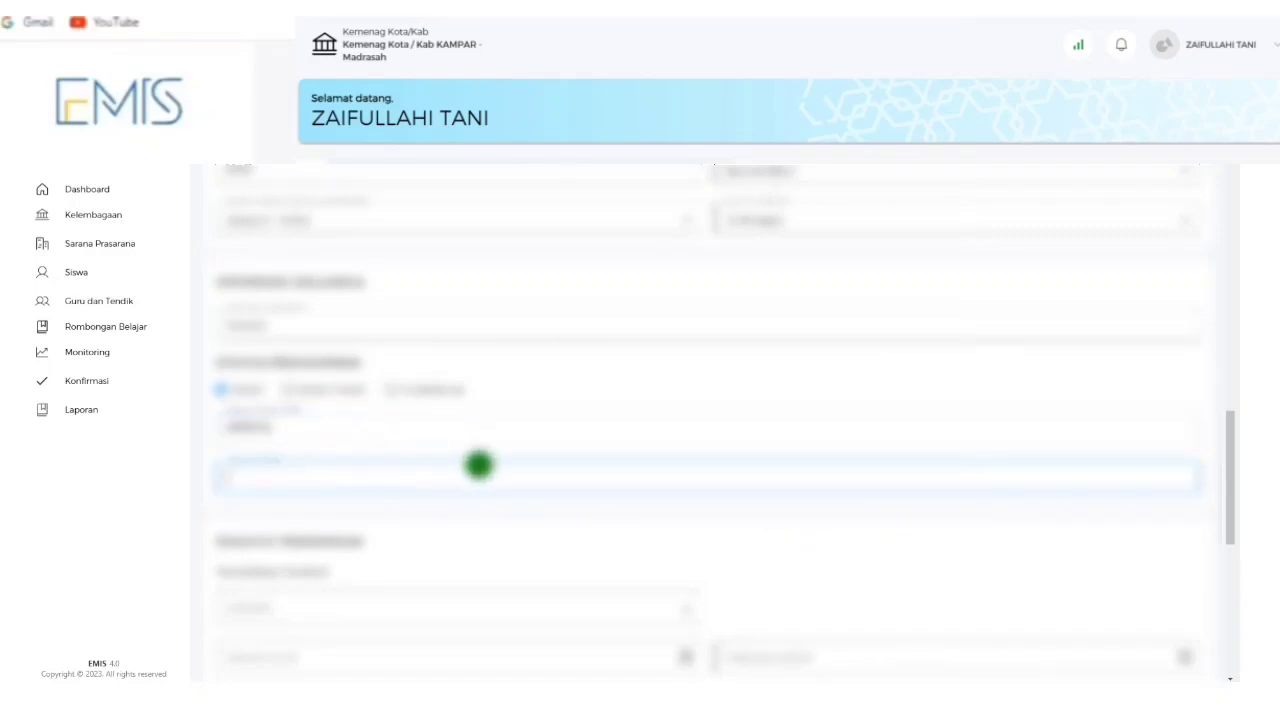
scroll(430, 463, down, 2)
Choose the employment status and set its year field to 2021.
click(351, 412)
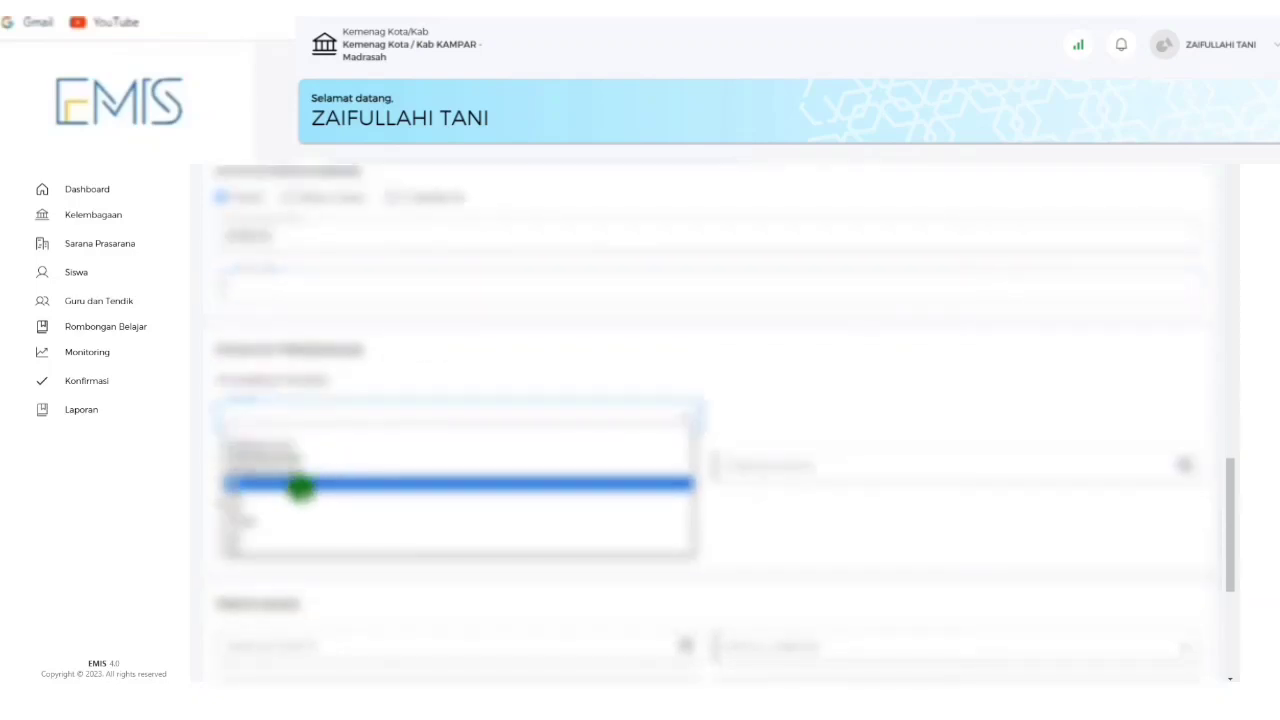
click(295, 521)
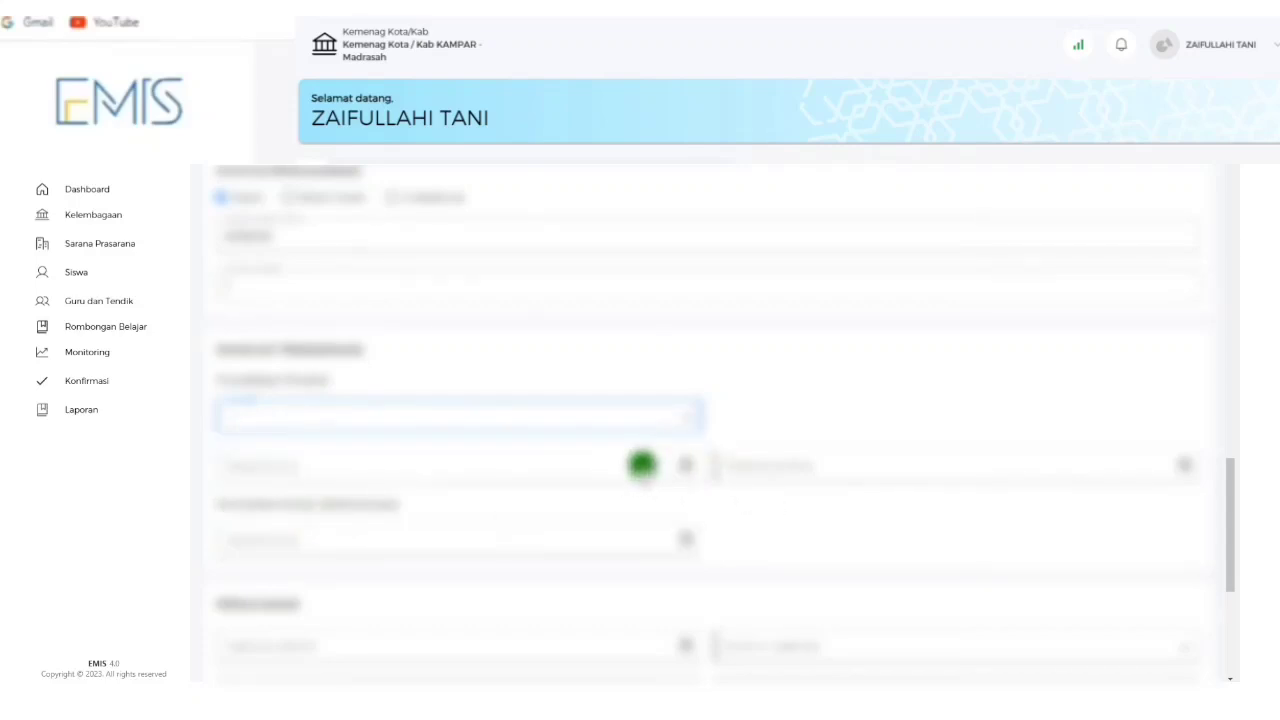
click(642, 464)
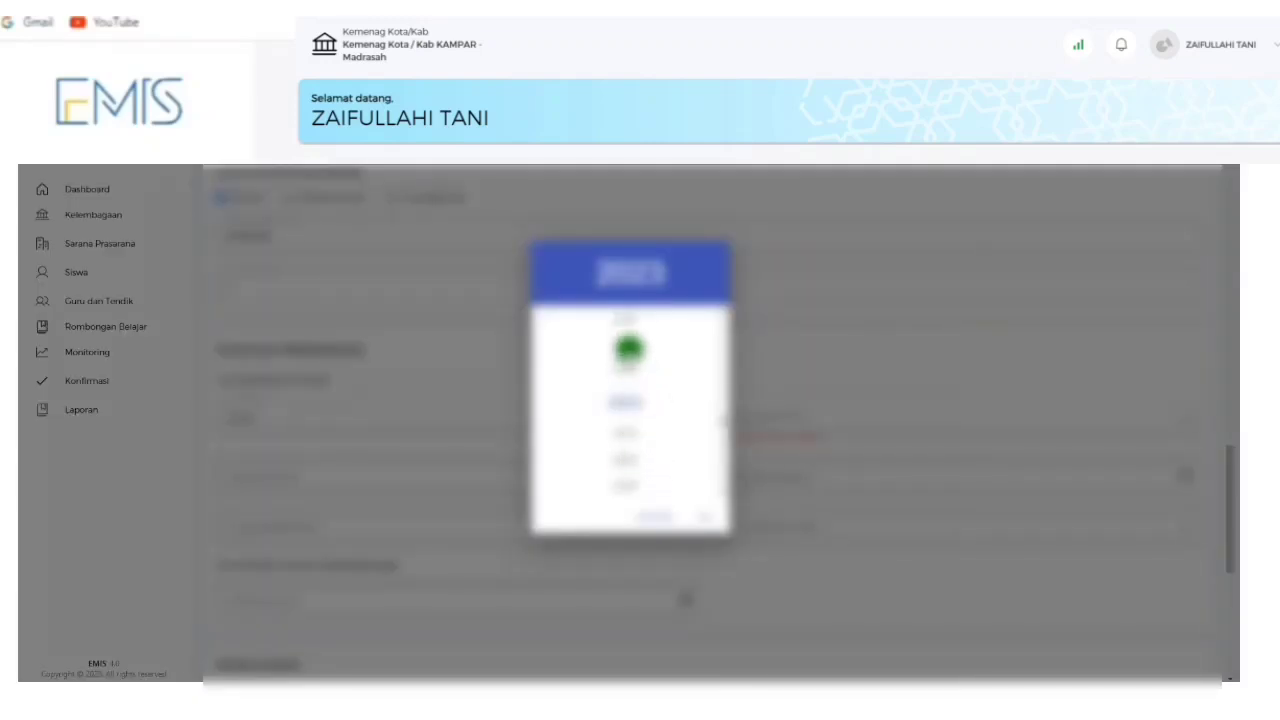
click(626, 320)
click(627, 354)
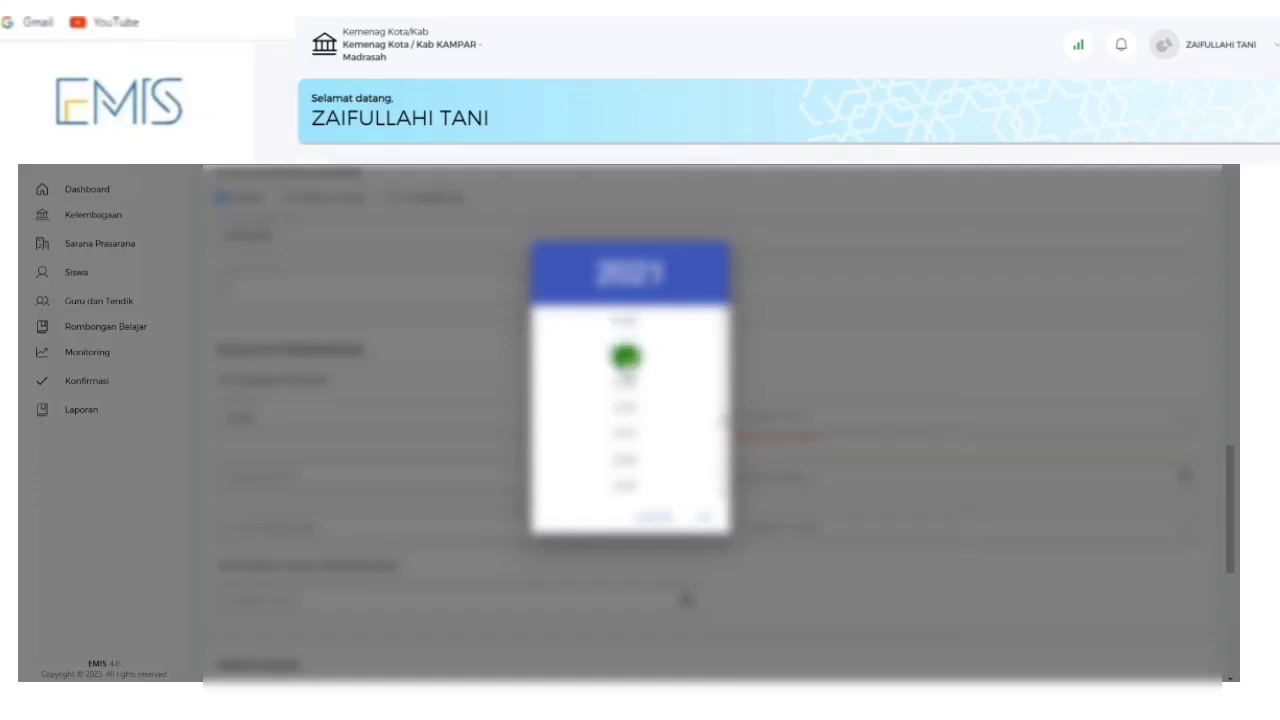
click(632, 320)
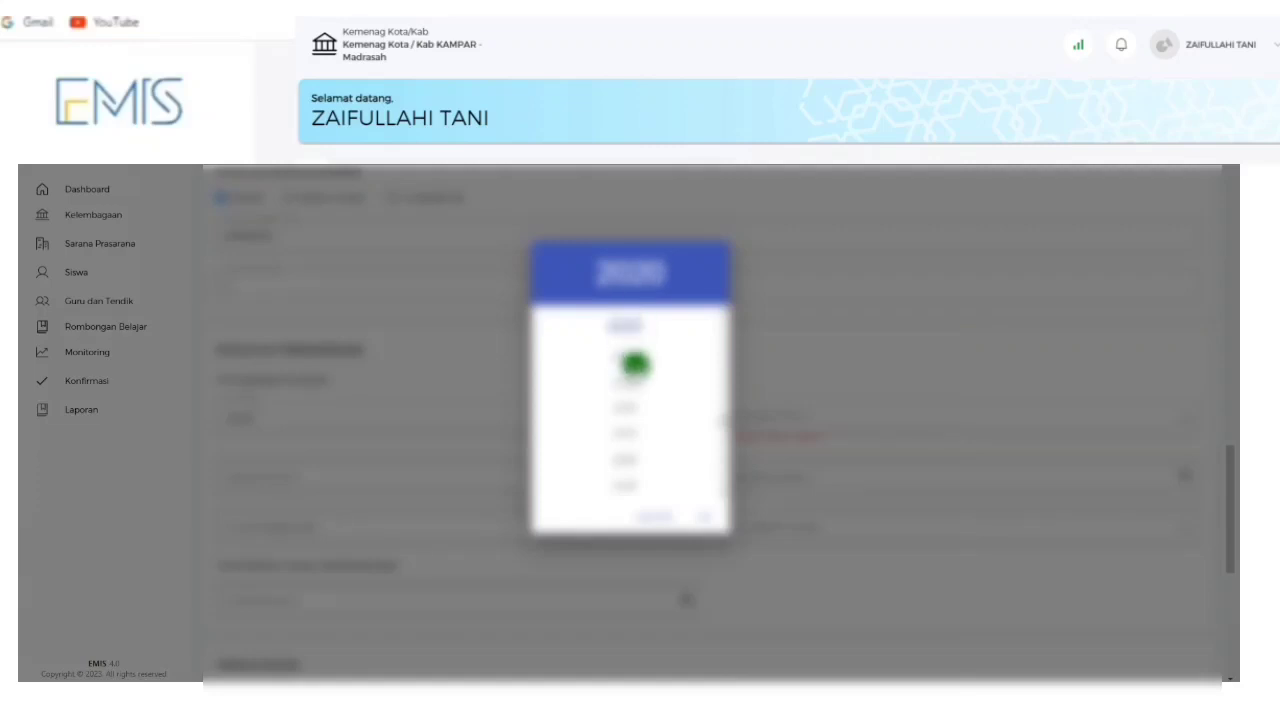
click(634, 354)
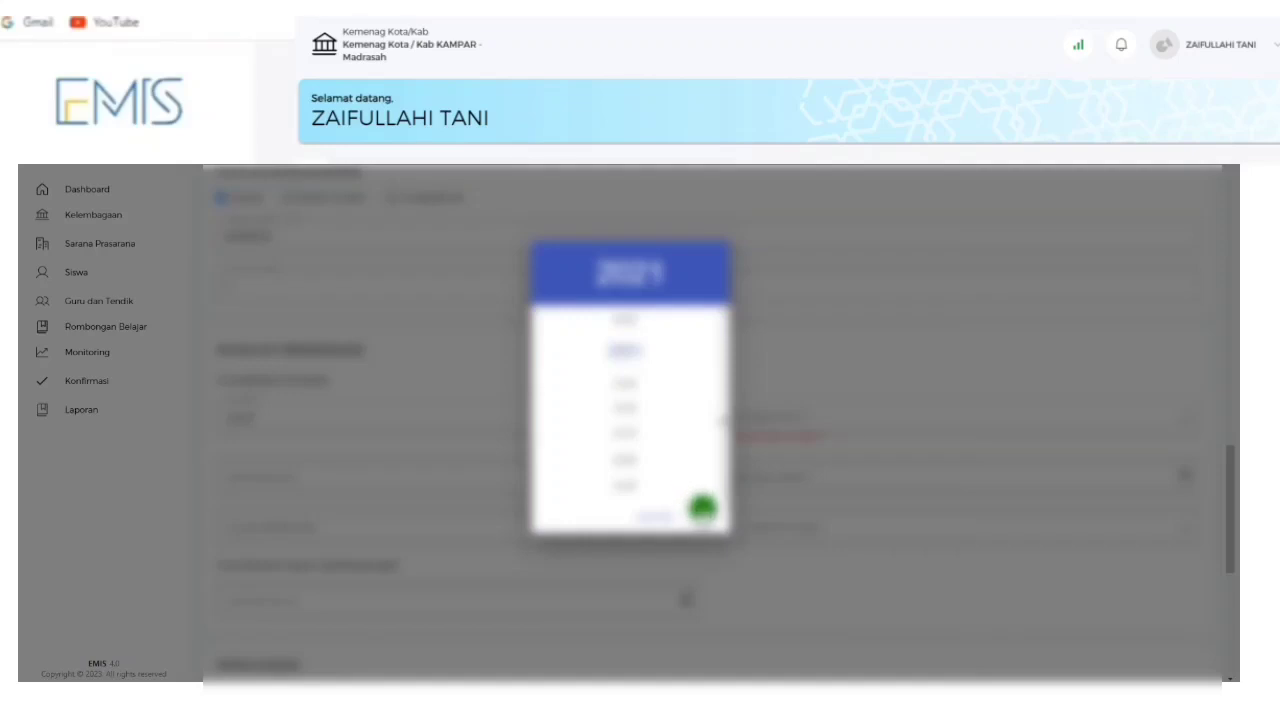
click(700, 508)
Choose the right-hand employment option so its extra fields appear.
click(775, 414)
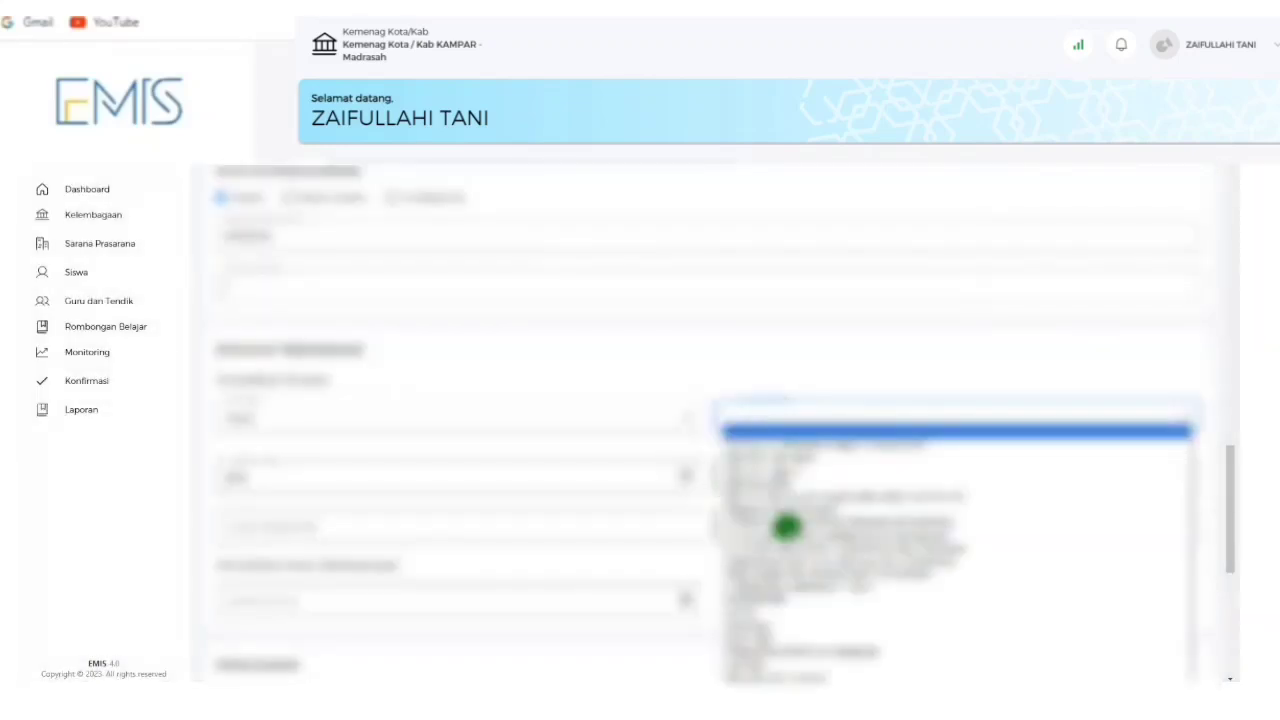
click(773, 598)
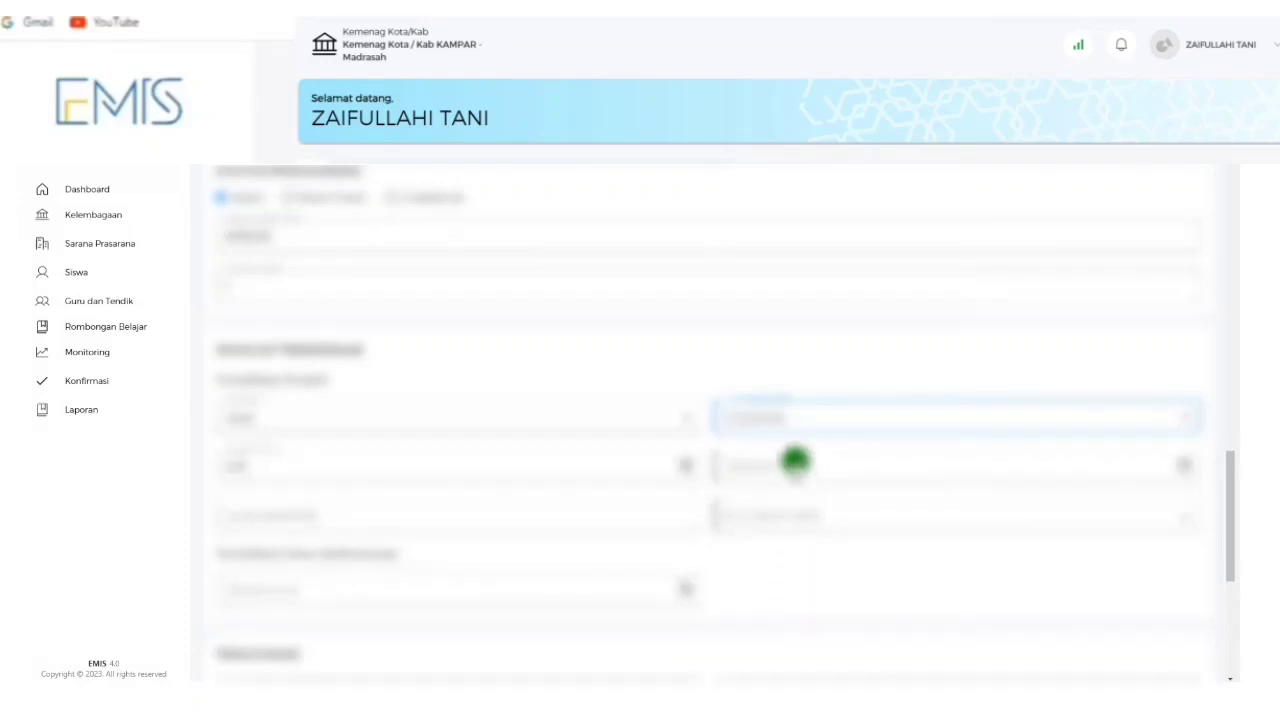
click(795, 463)
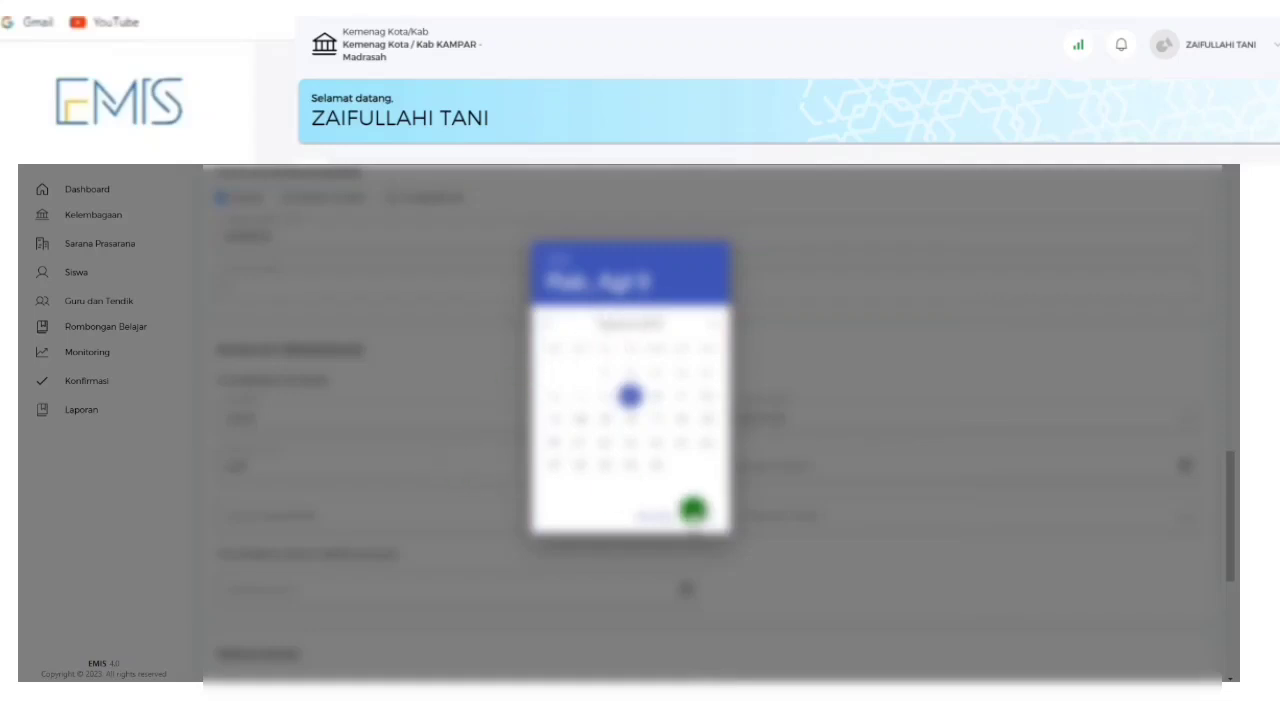
Re-confirm the year in the left-hand date field.
click(490, 500)
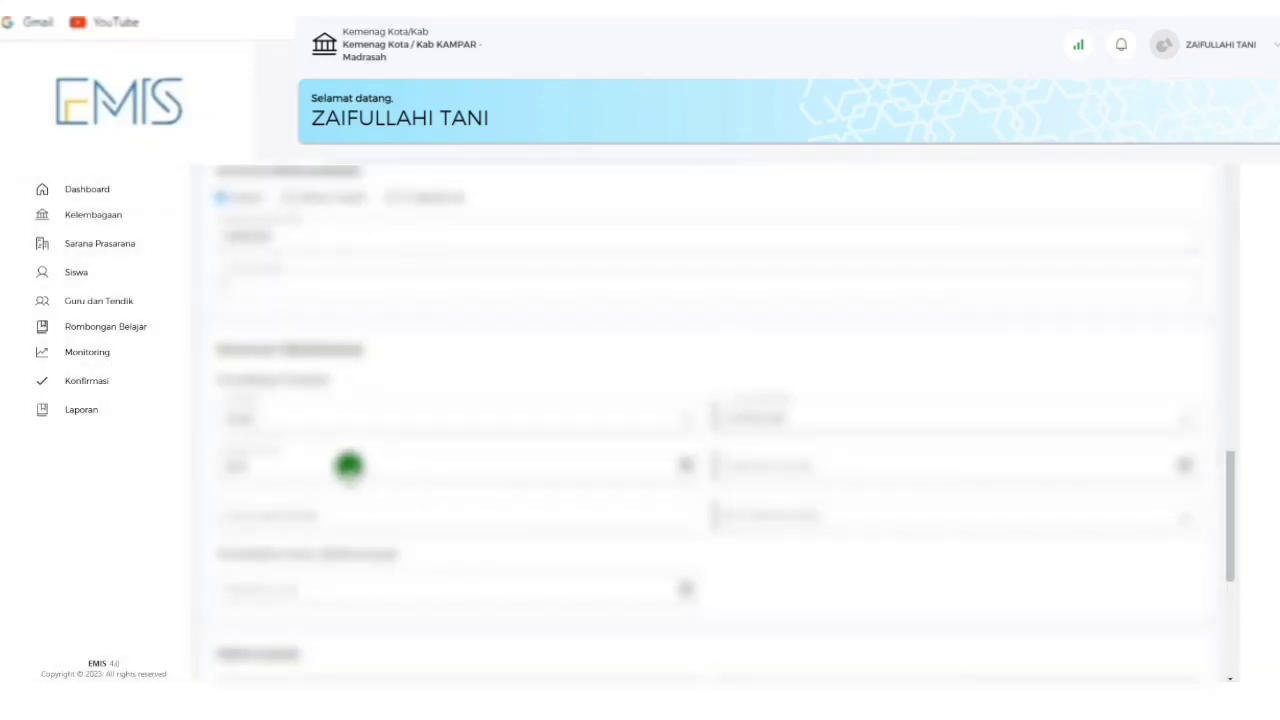
click(271, 463)
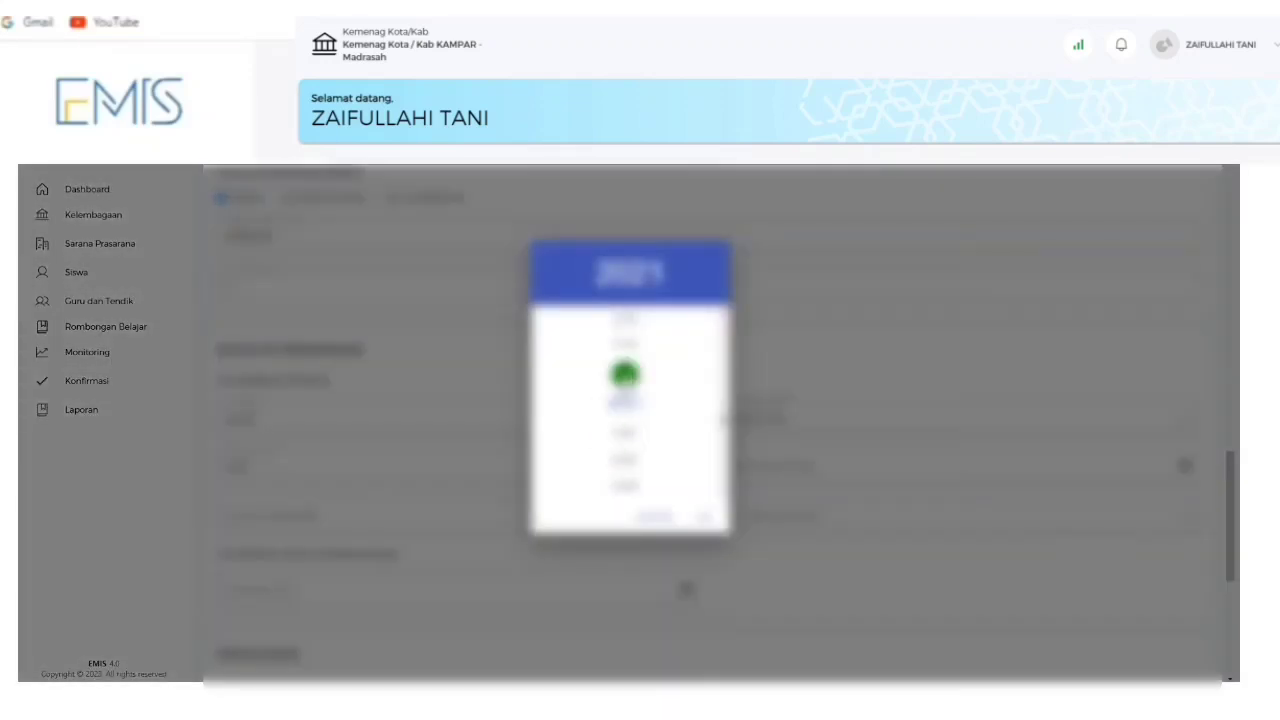
click(712, 516)
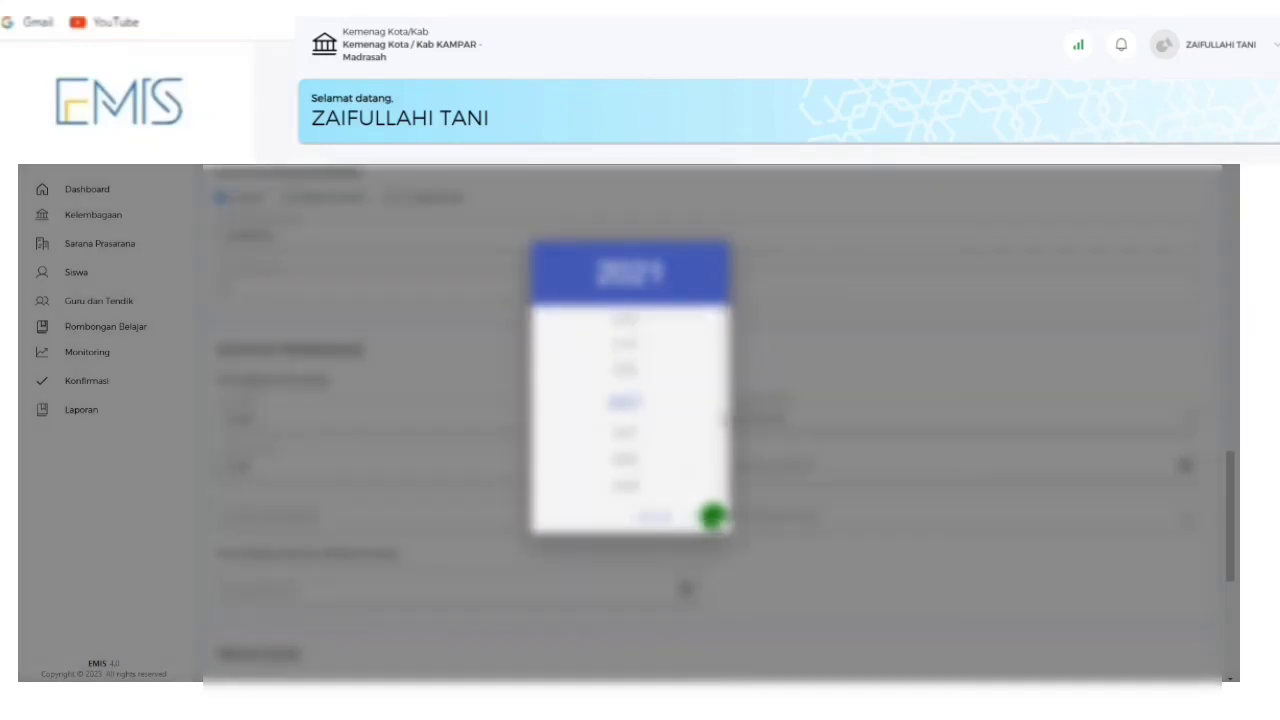
Set the right-hand employment date to a day in July using the calendar.
click(764, 468)
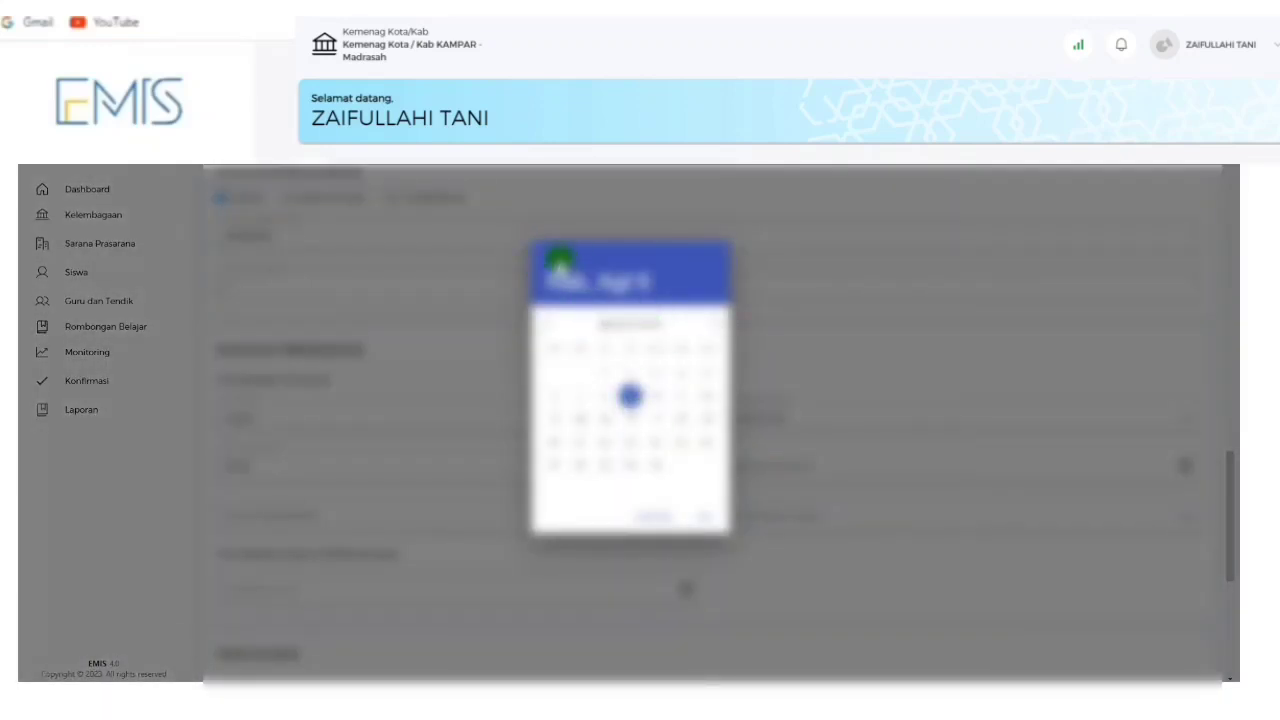
click(608, 314)
click(626, 345)
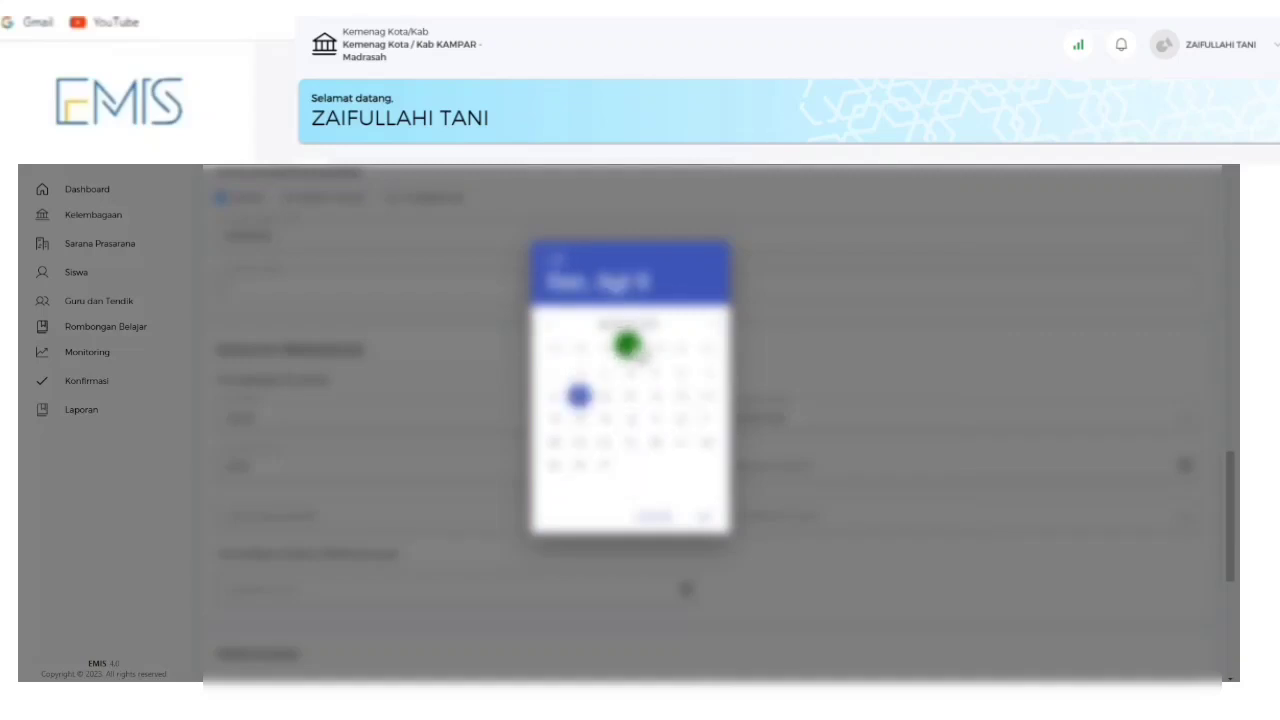
click(701, 320)
click(702, 319)
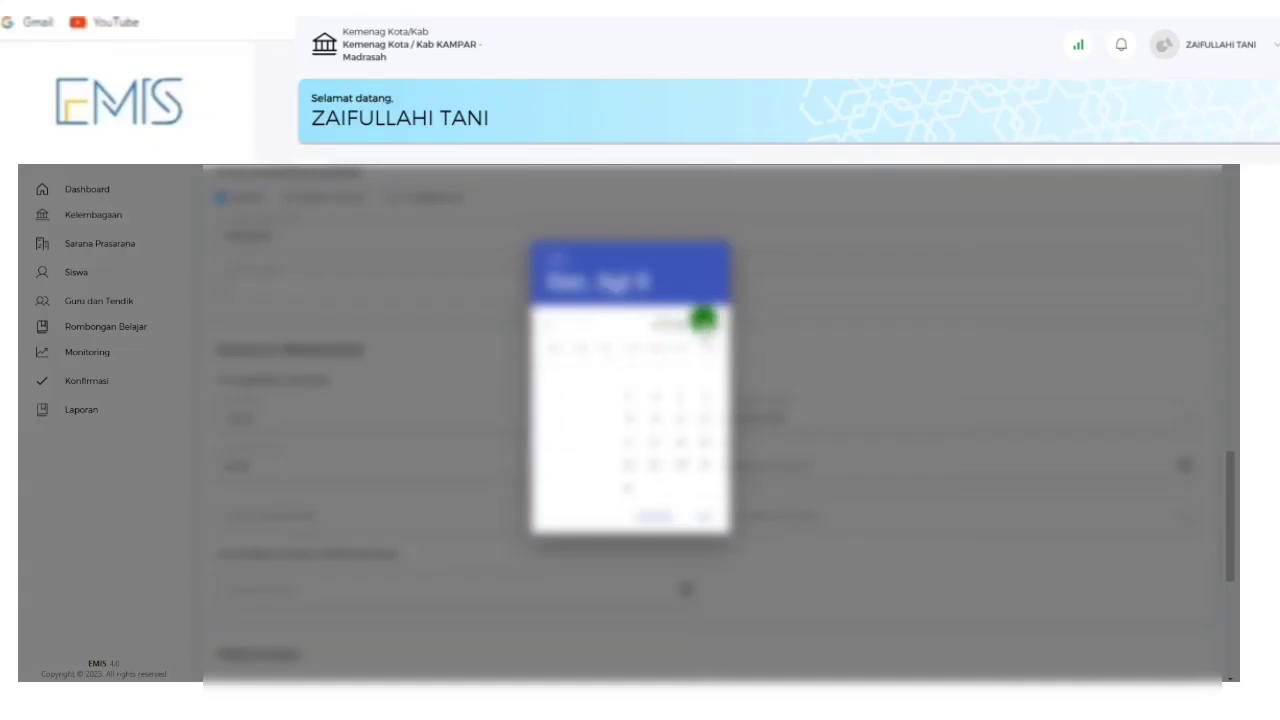
click(703, 319)
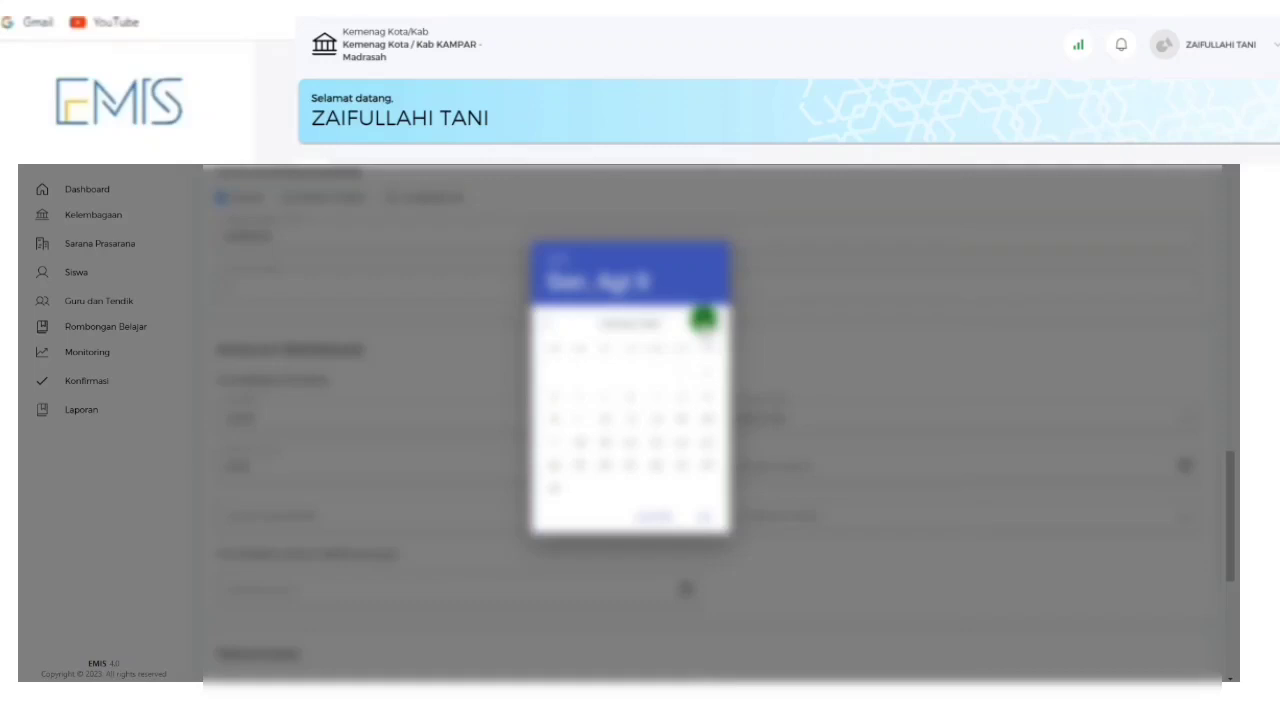
click(703, 319)
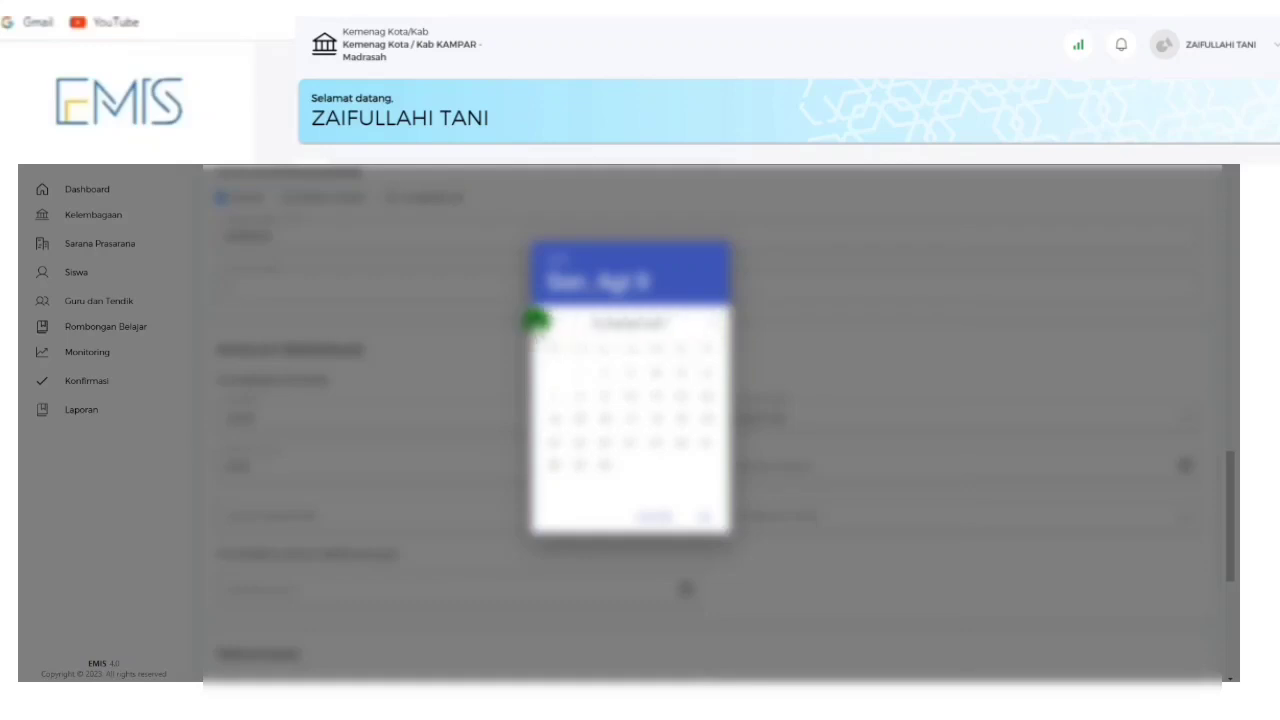
click(556, 320)
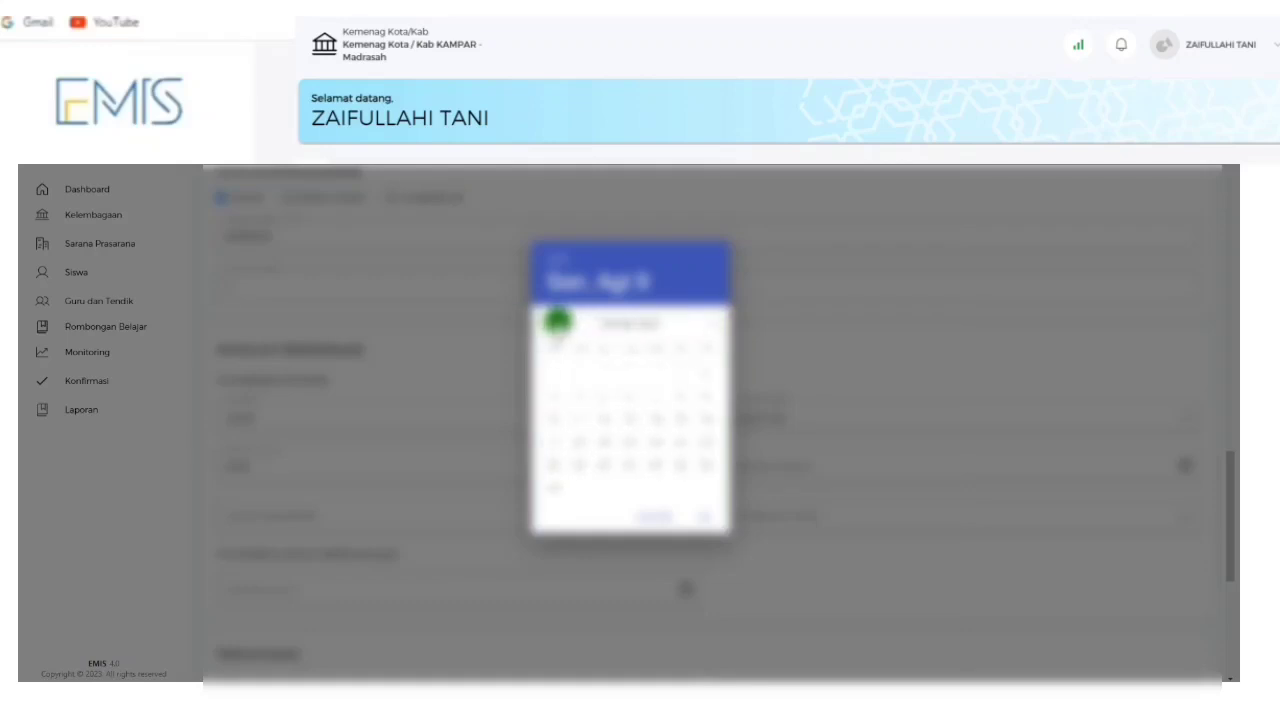
click(557, 320)
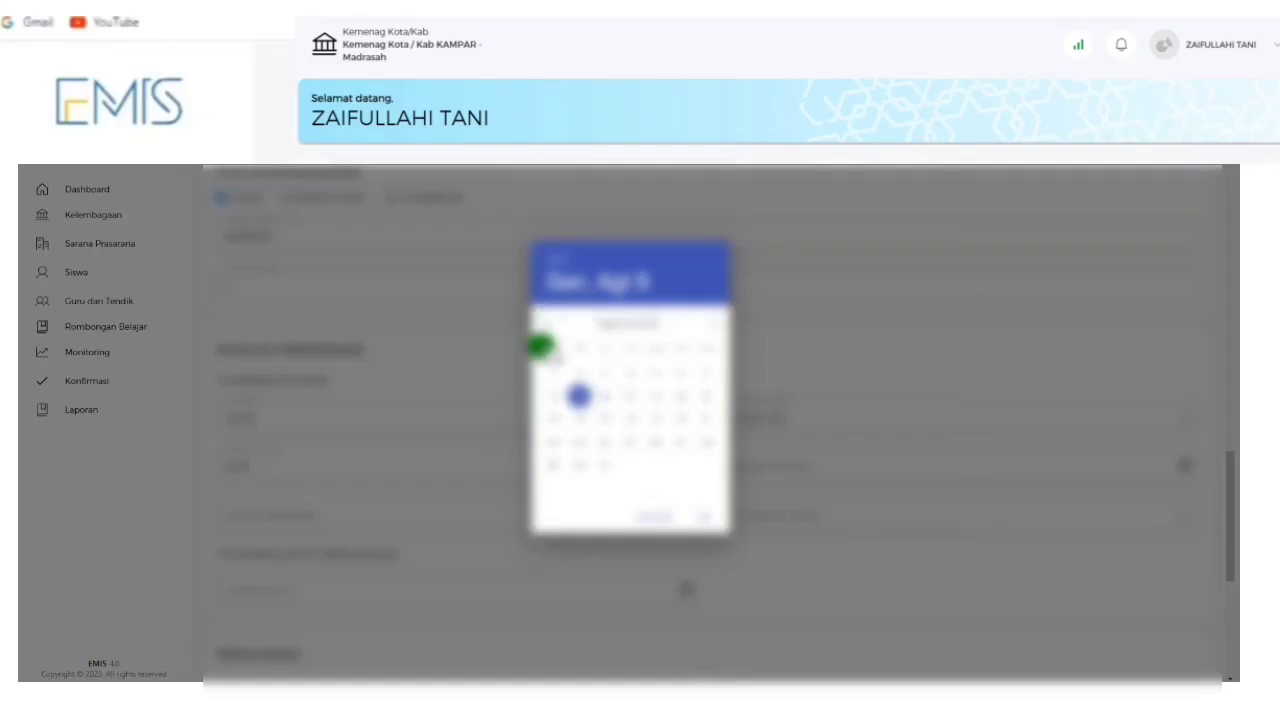
click(546, 316)
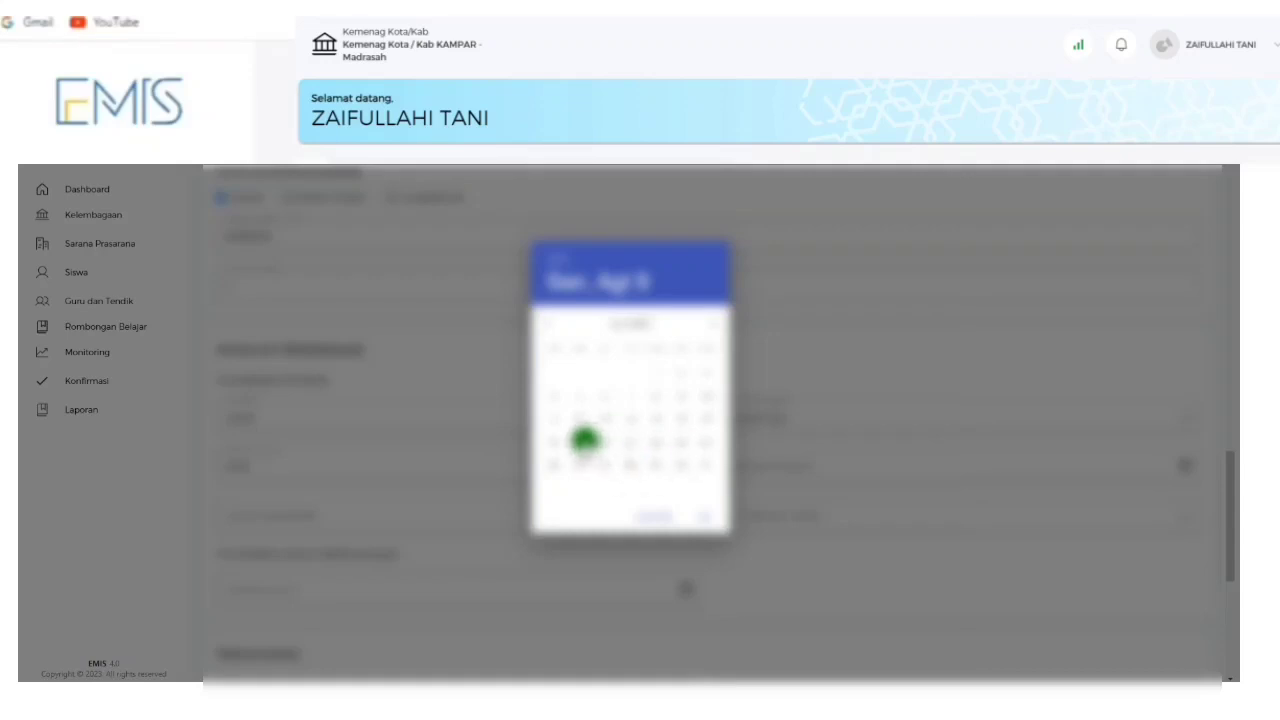
click(581, 440)
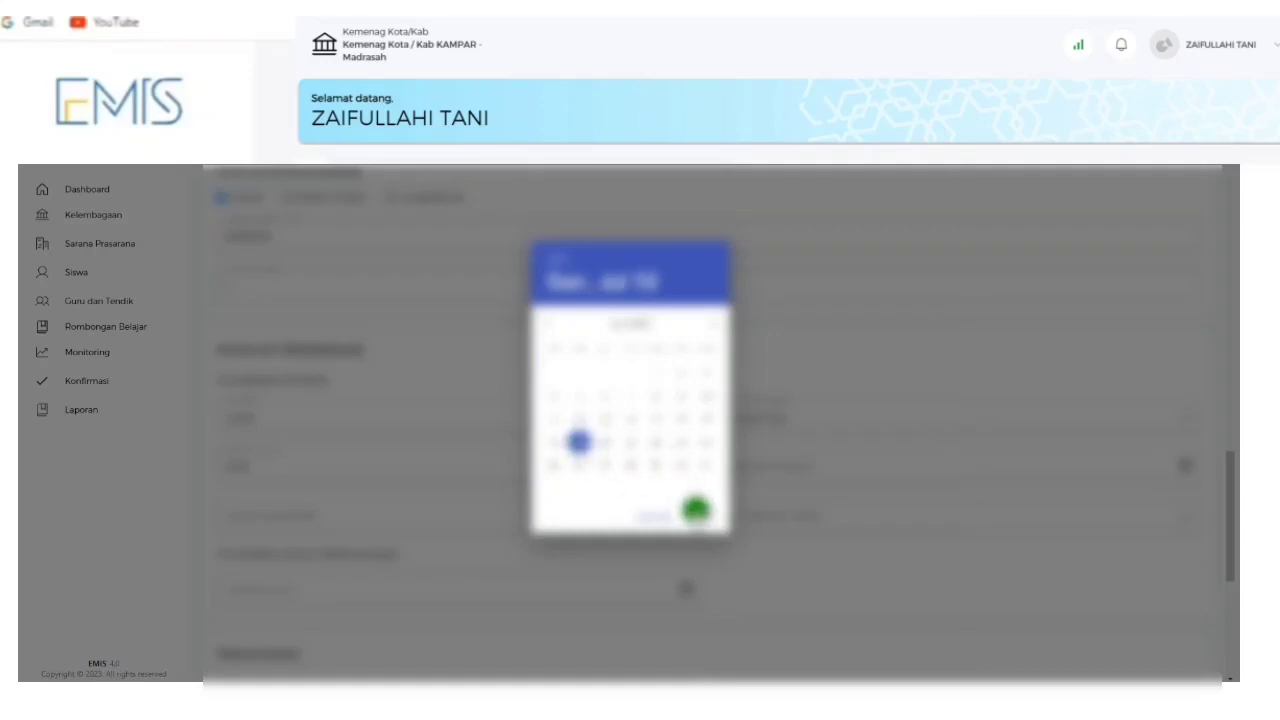
click(697, 511)
scroll(437, 451, down, 3)
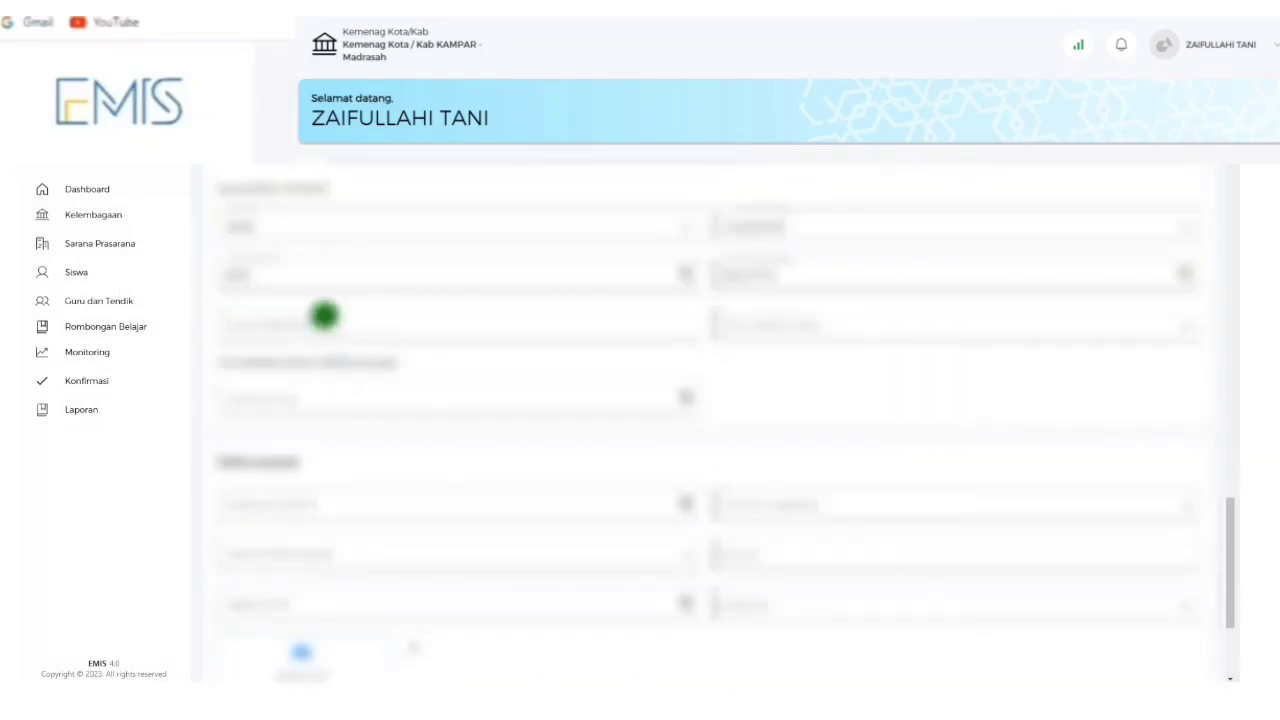
Enter 00 in the number field and choose an option in the neighbouring dropdown.
click(324, 324)
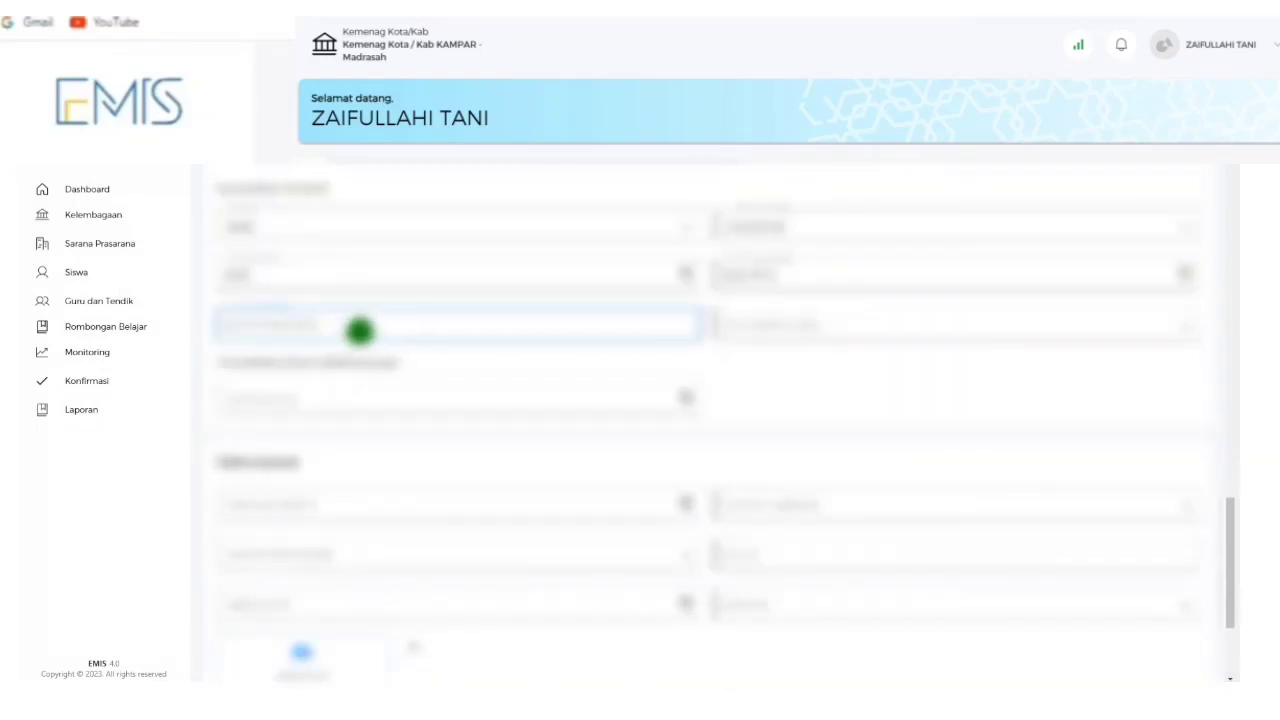
text(00)
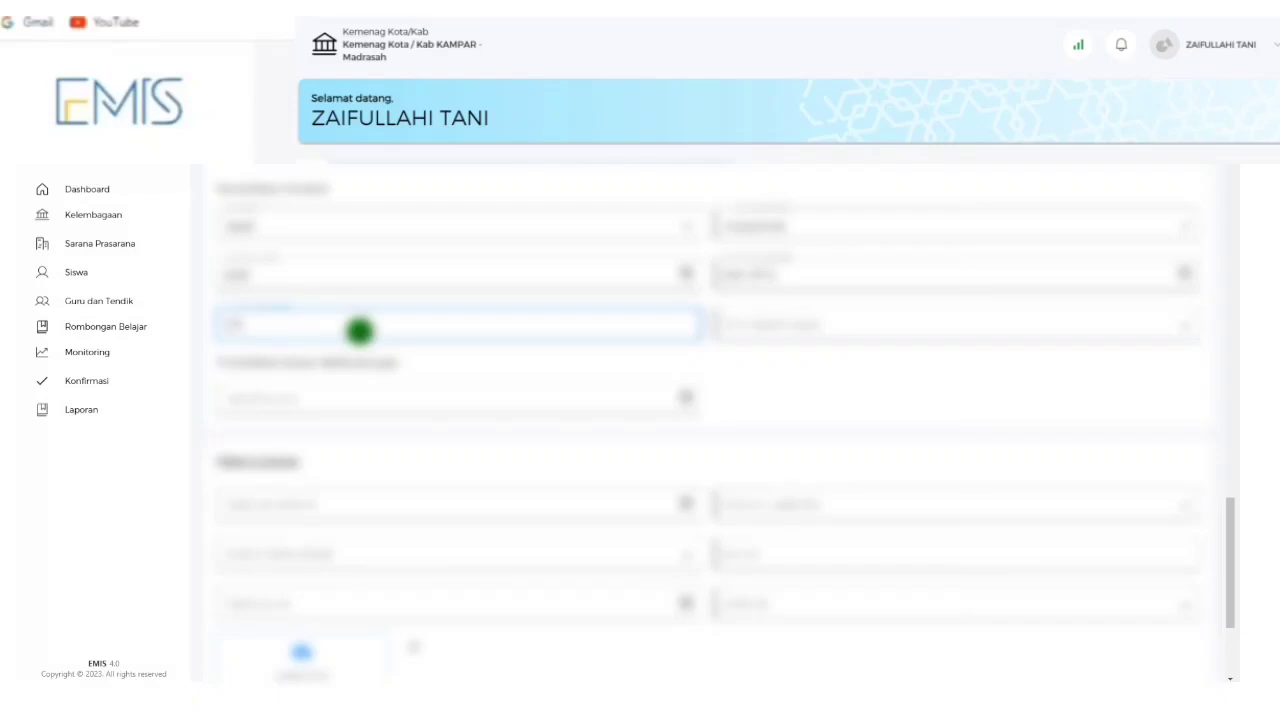
click(776, 329)
click(778, 366)
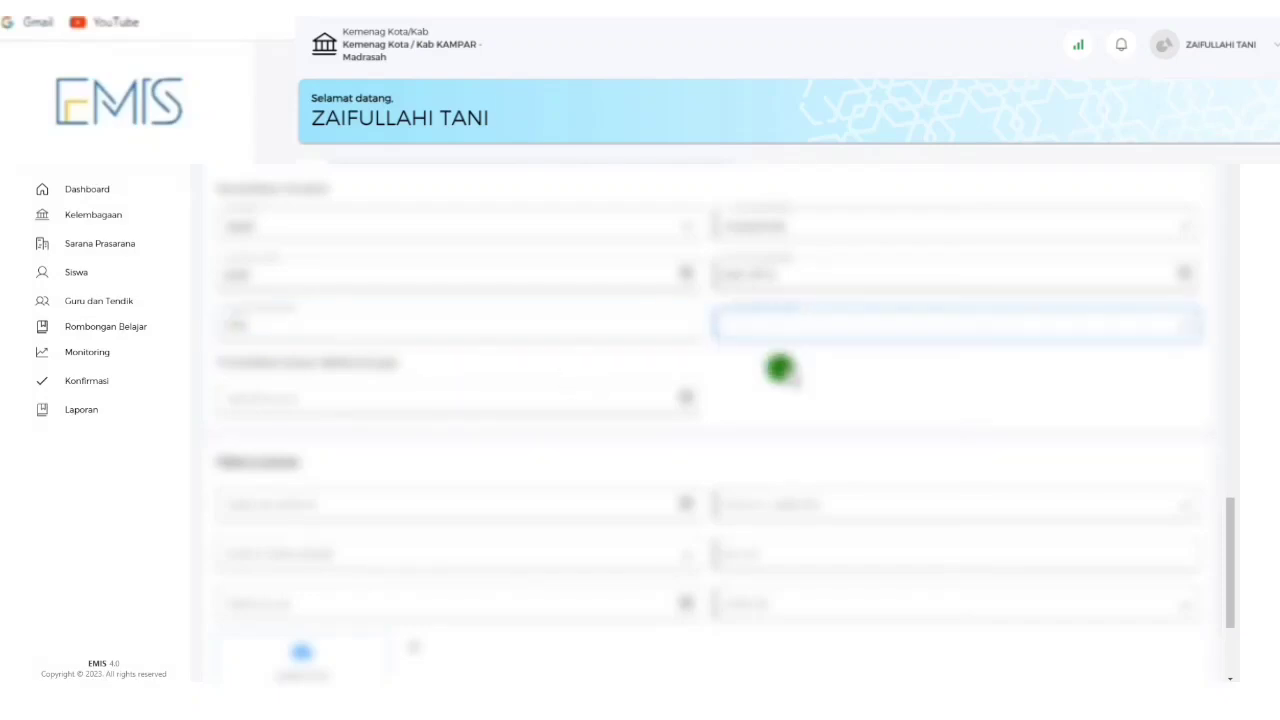
scroll(342, 216, down, 2)
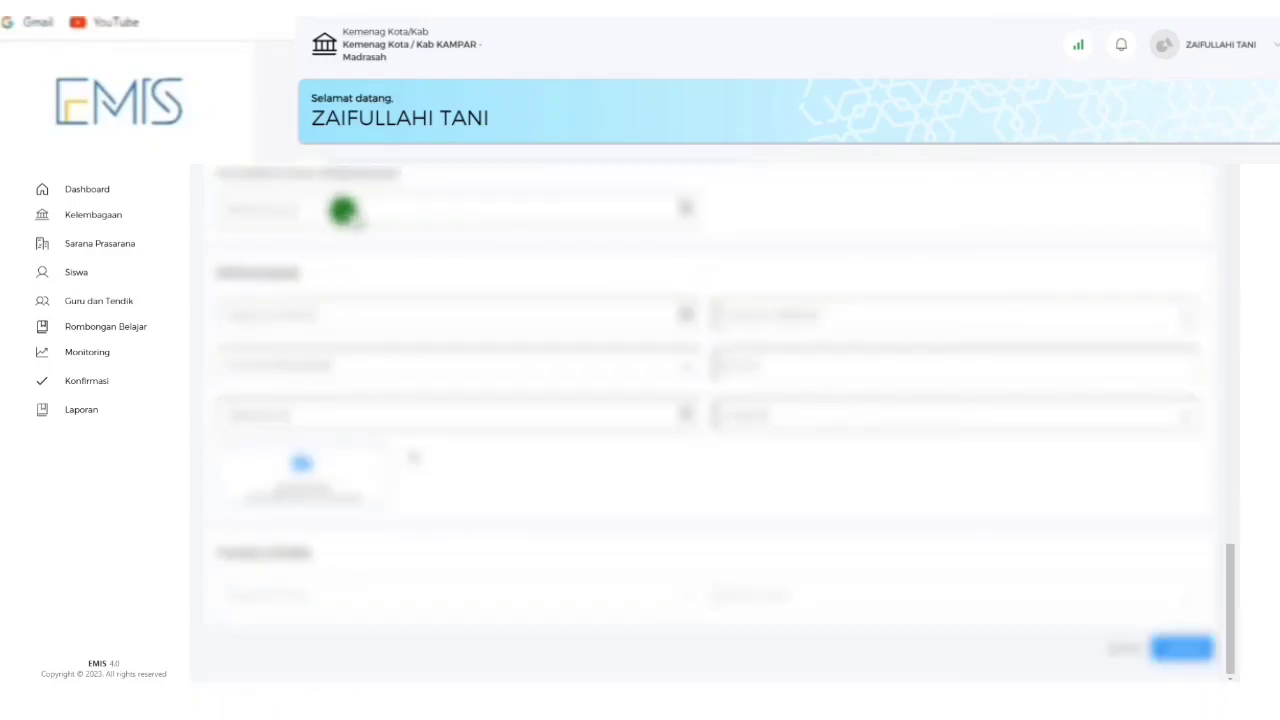
Set the year field to 2010.
click(344, 216)
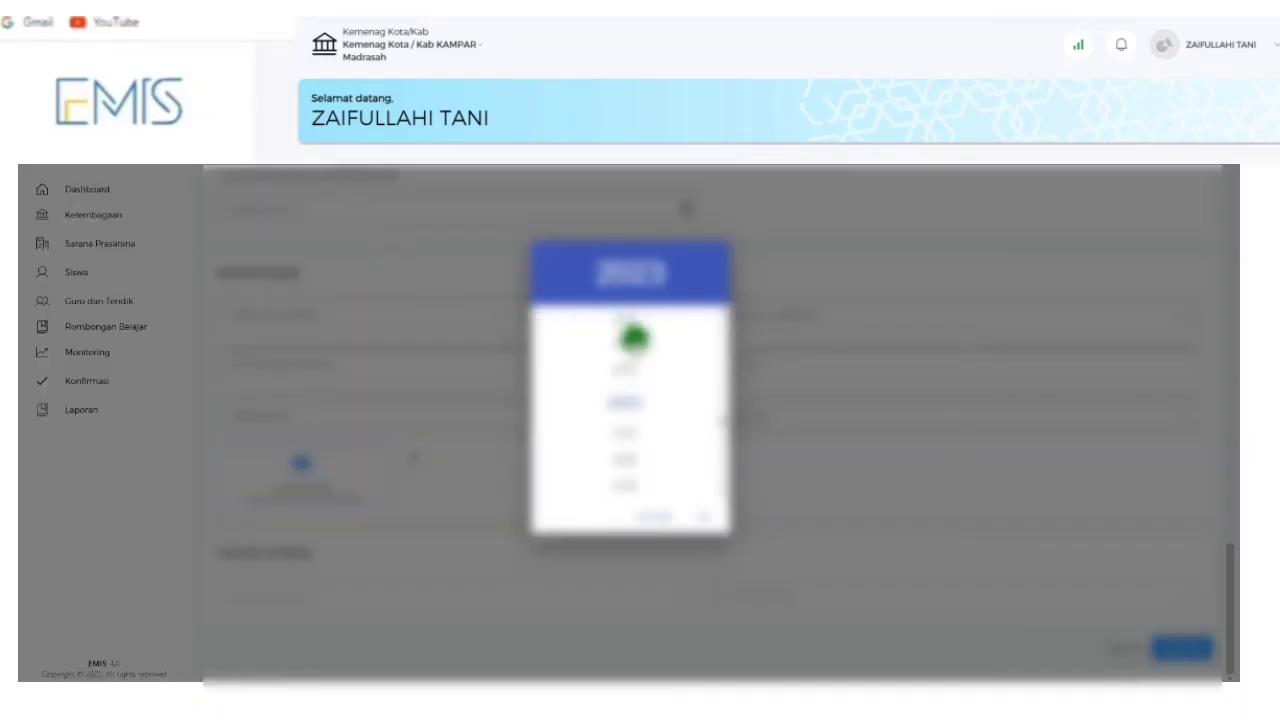
scroll(638, 343, down, 2)
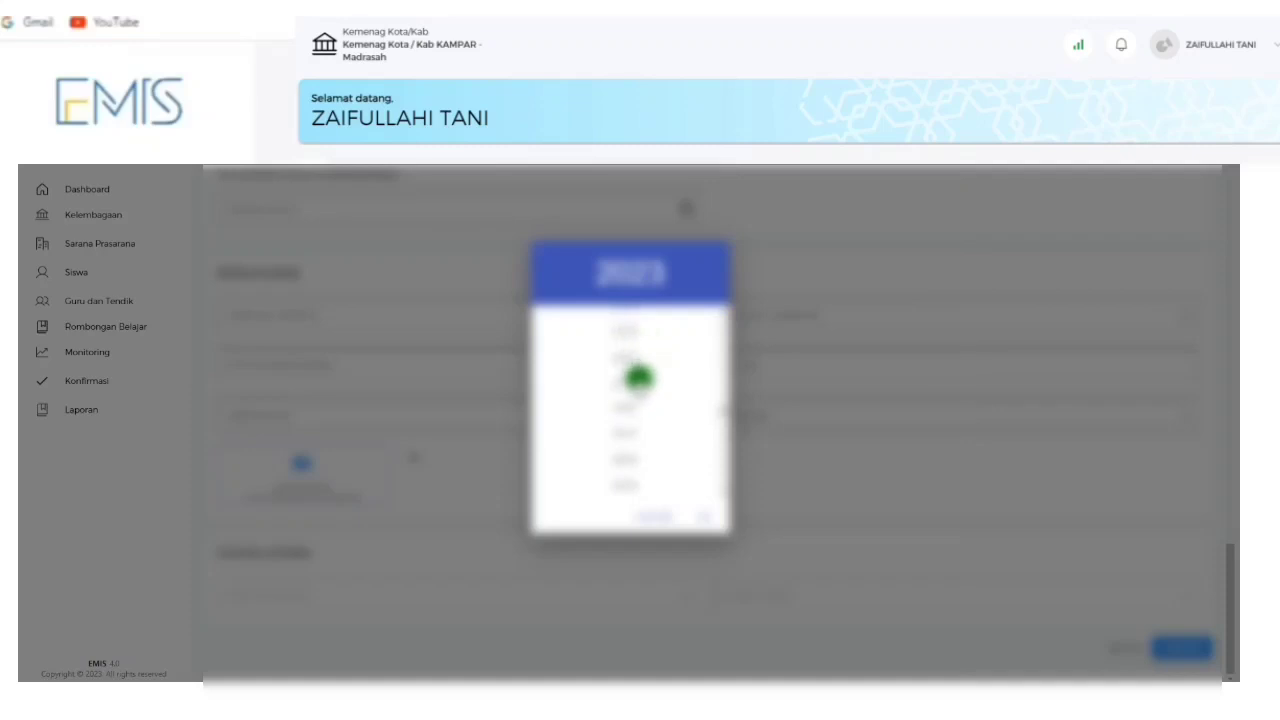
click(636, 382)
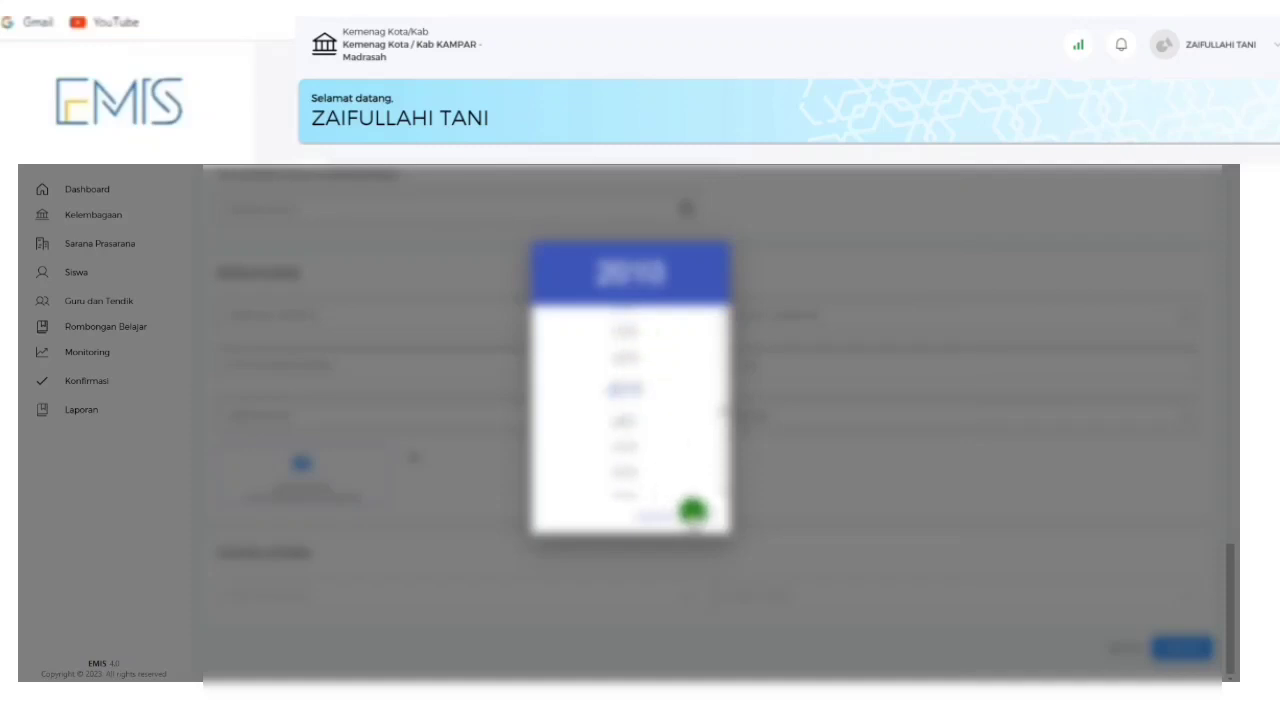
click(695, 513)
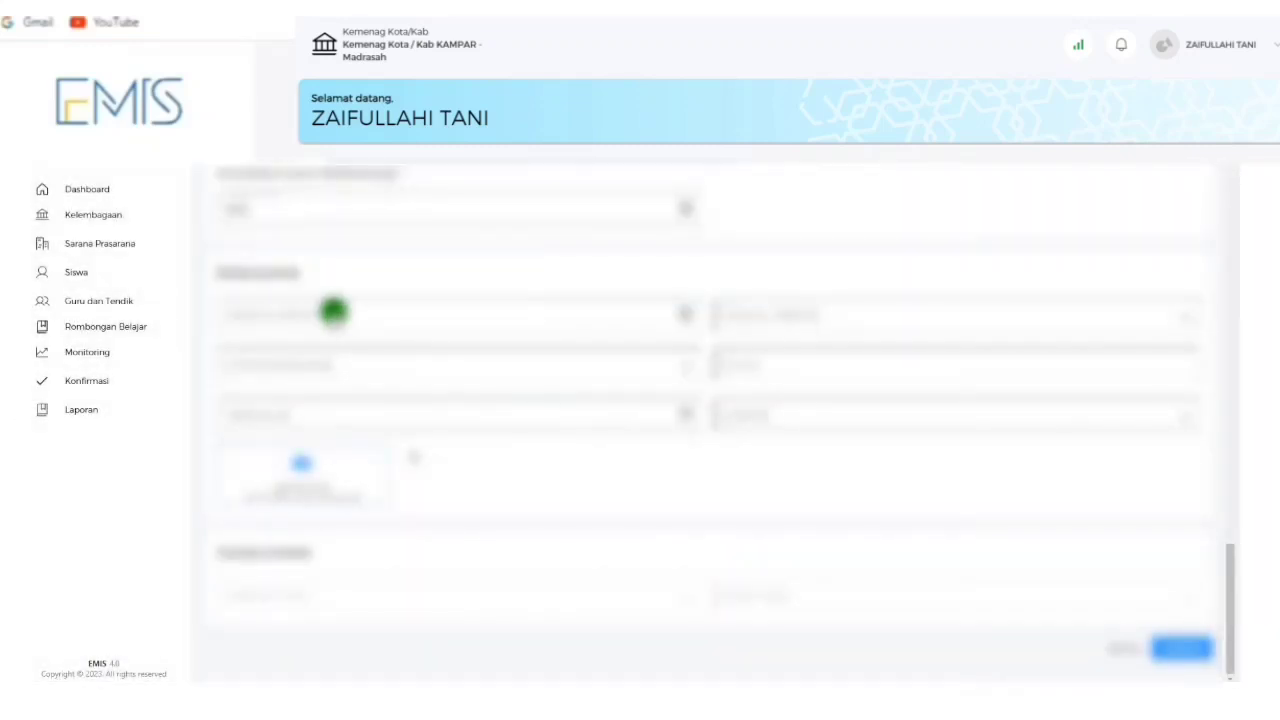
Set the next date field to July 13.
click(333, 312)
click(556, 264)
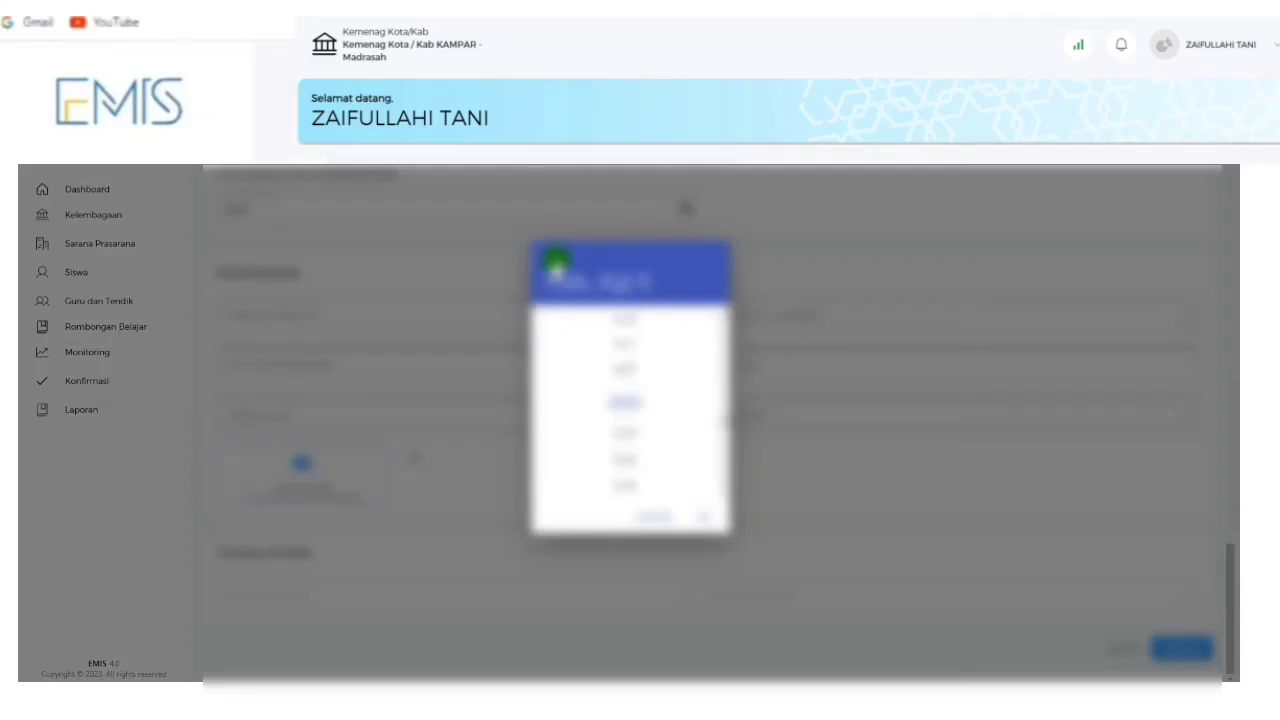
click(631, 343)
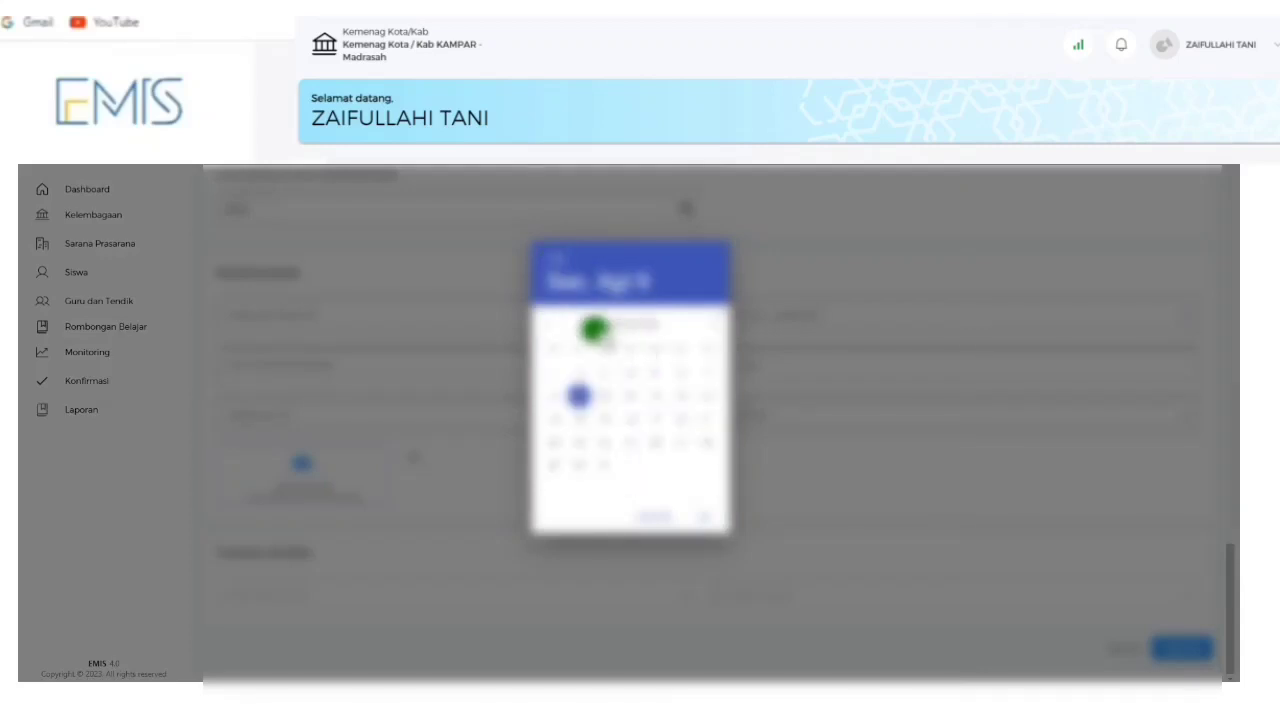
click(550, 326)
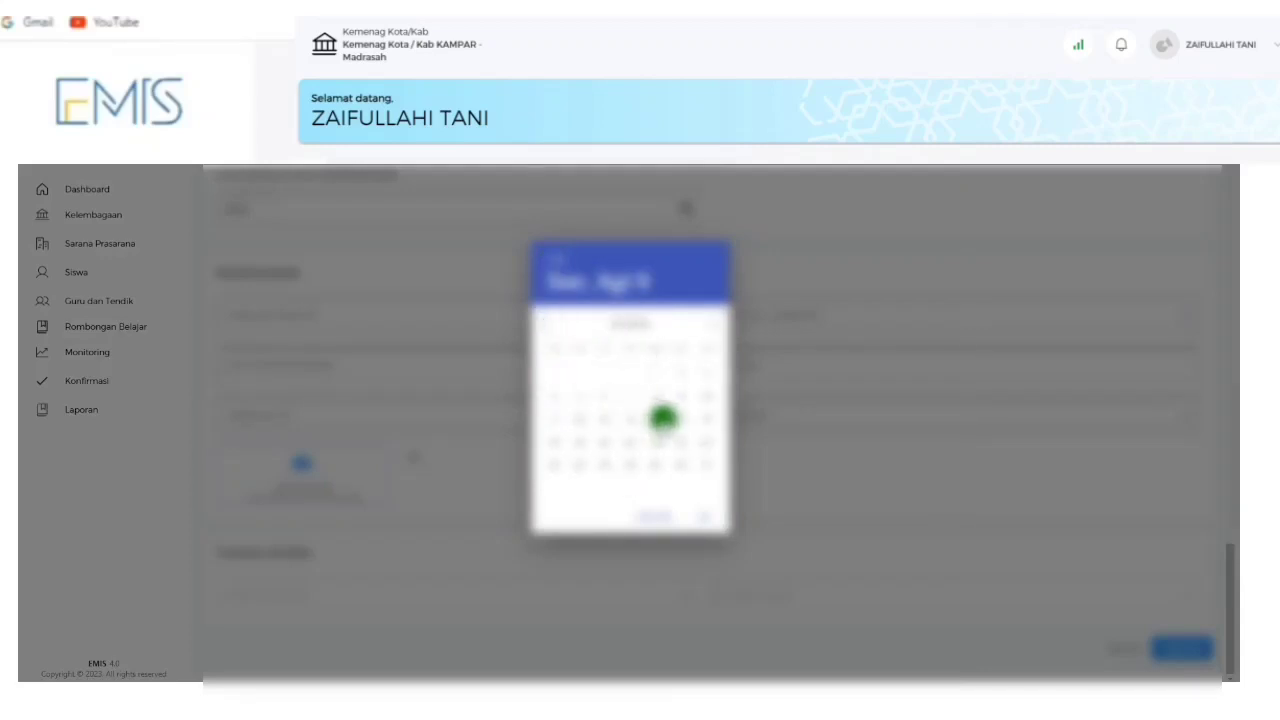
click(659, 418)
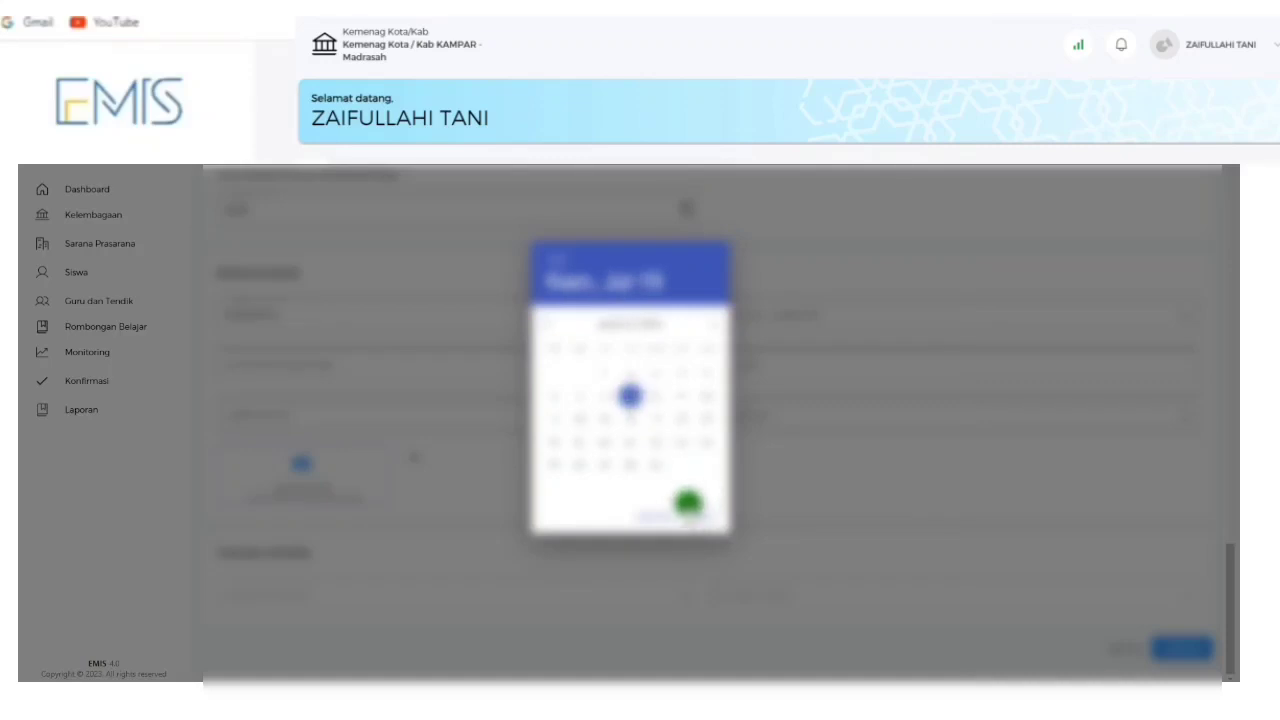
click(688, 513)
click(766, 318)
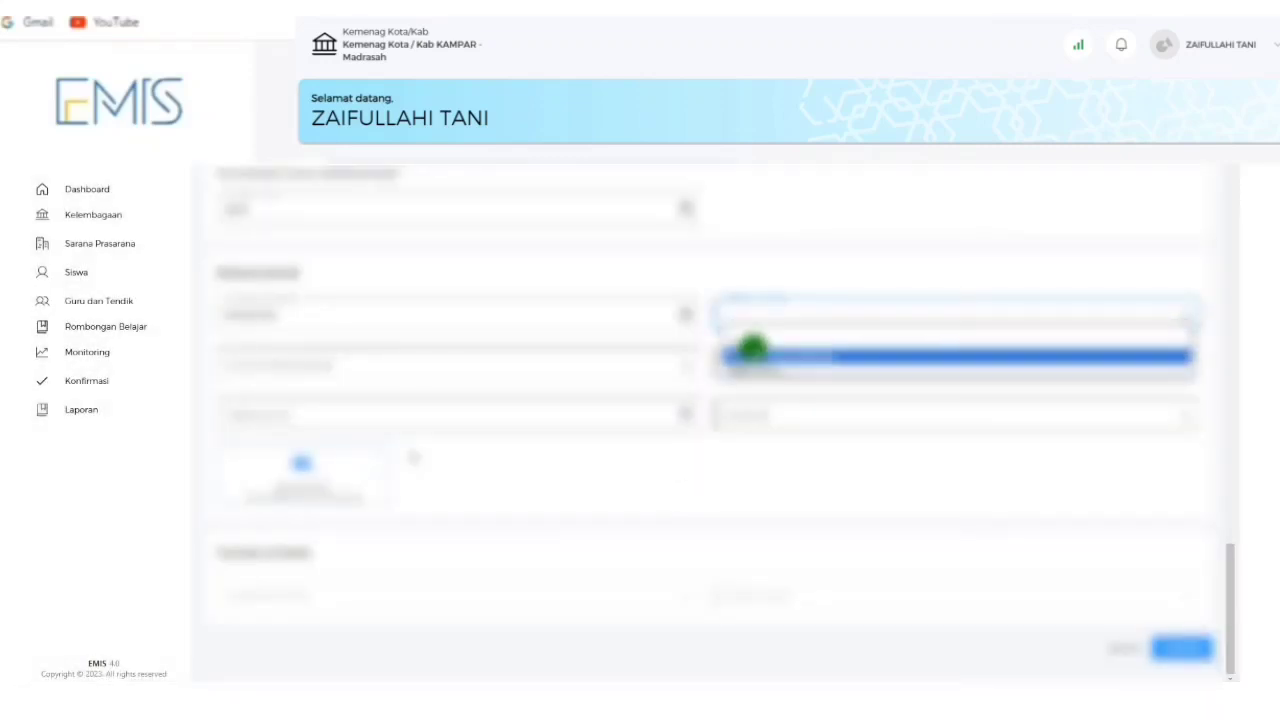
click(749, 342)
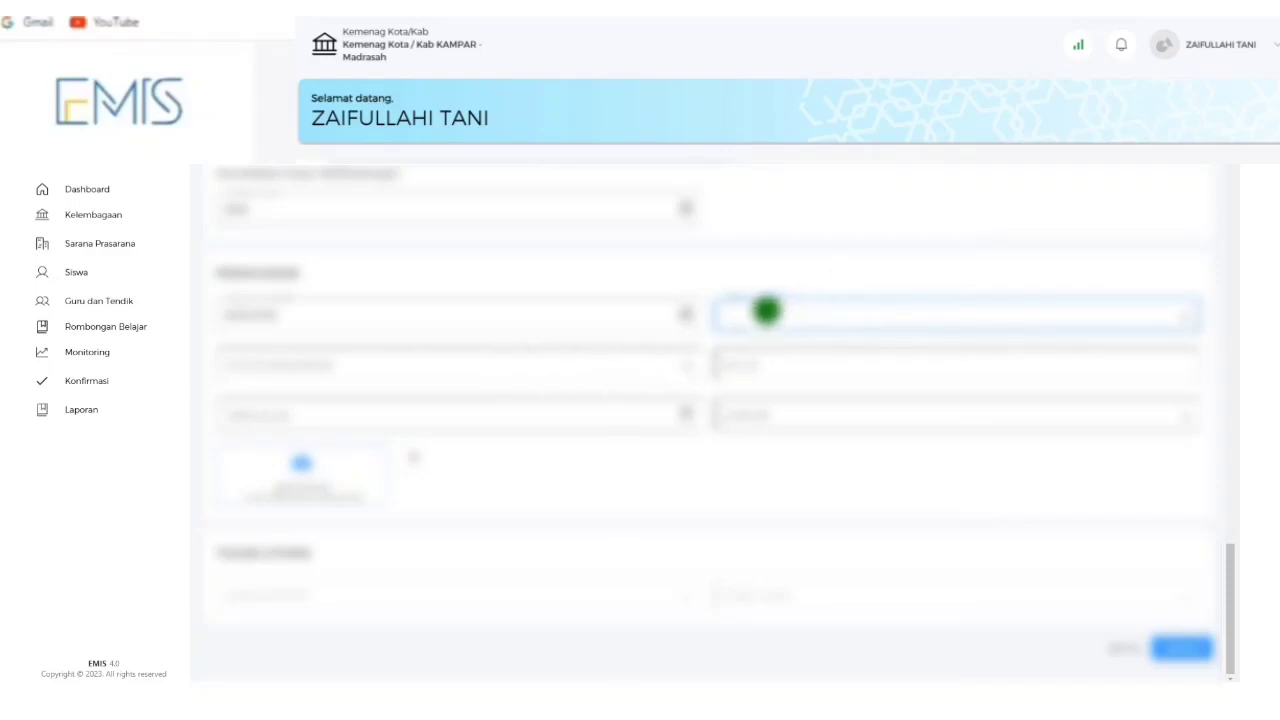
click(683, 363)
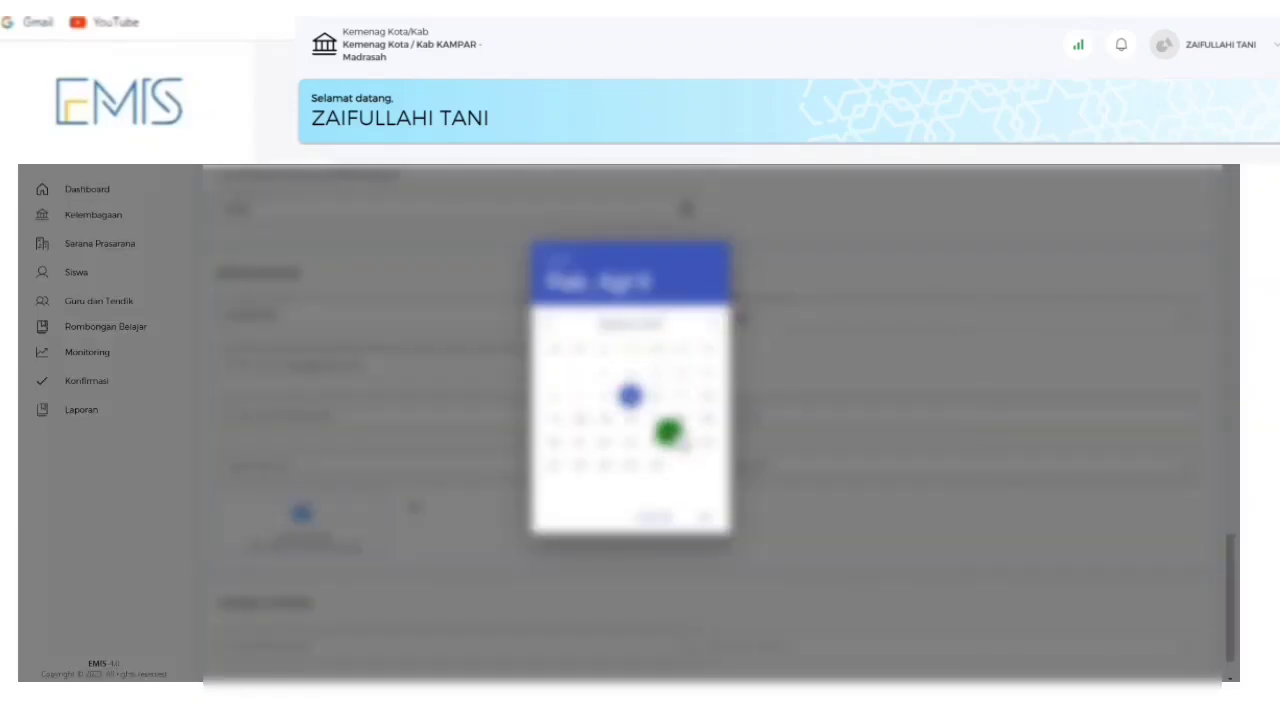
Set the date field to June 15 via the calendar.
click(665, 511)
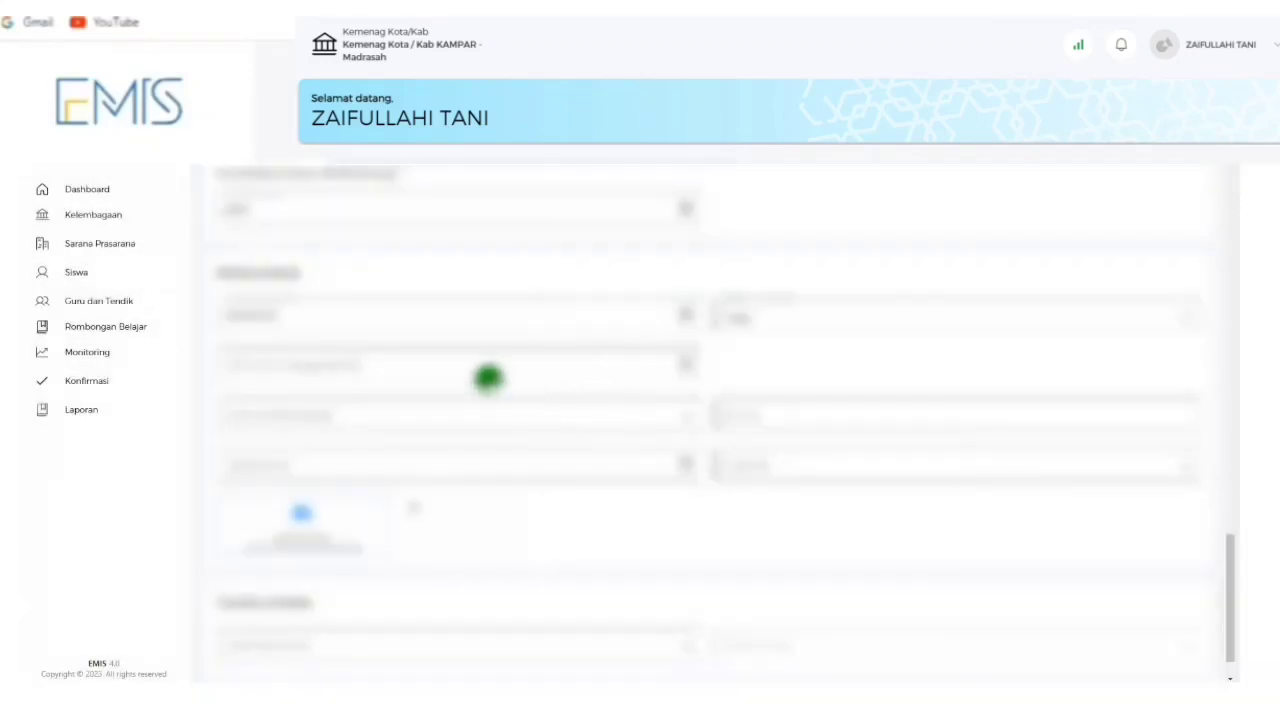
click(467, 363)
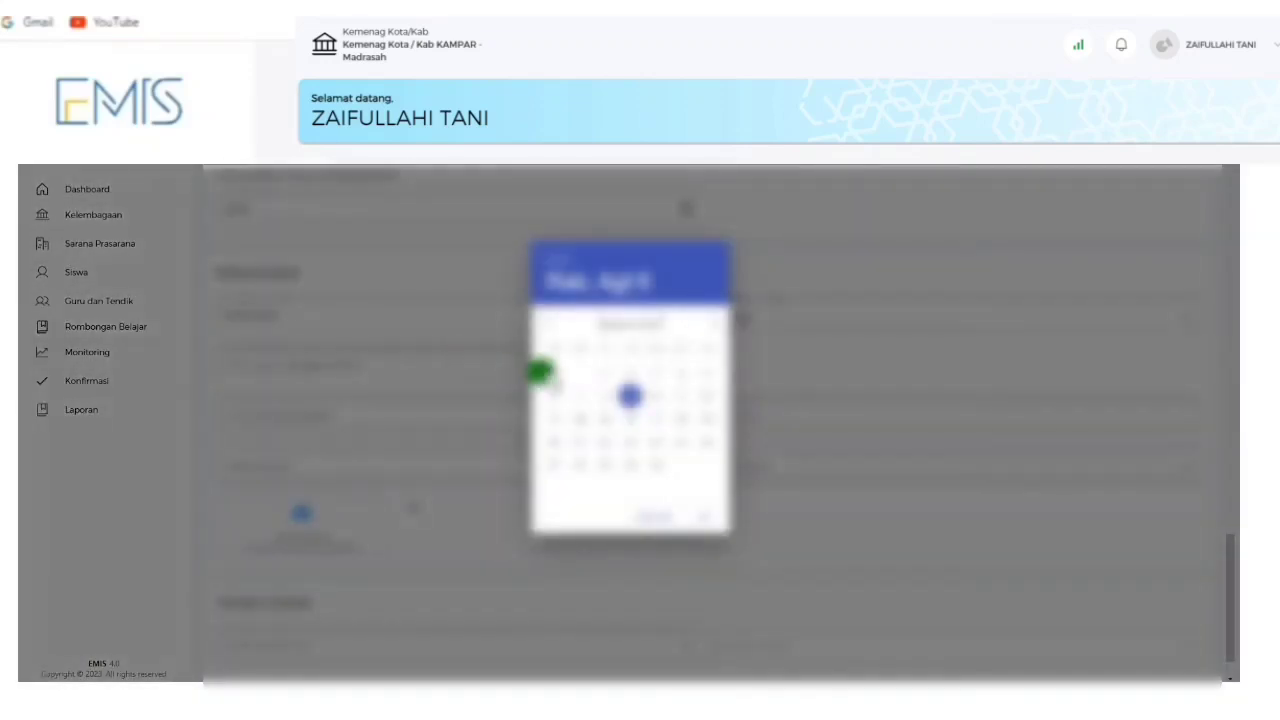
click(555, 252)
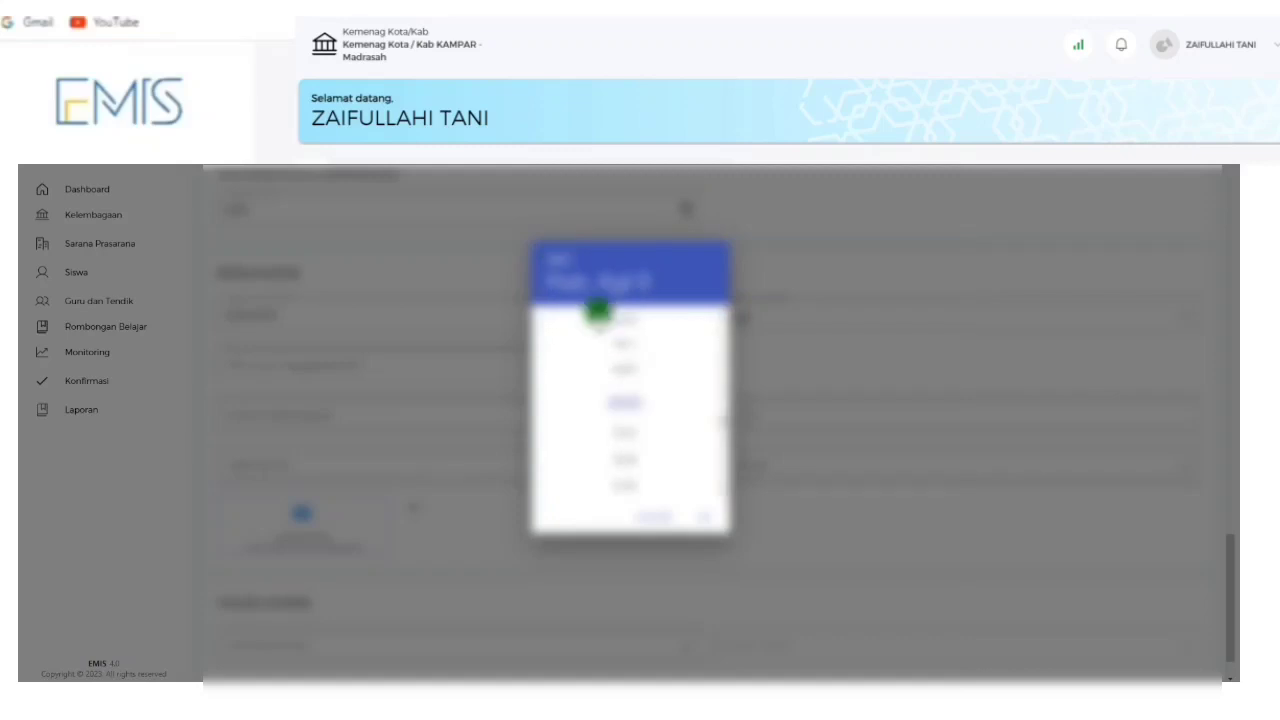
click(624, 345)
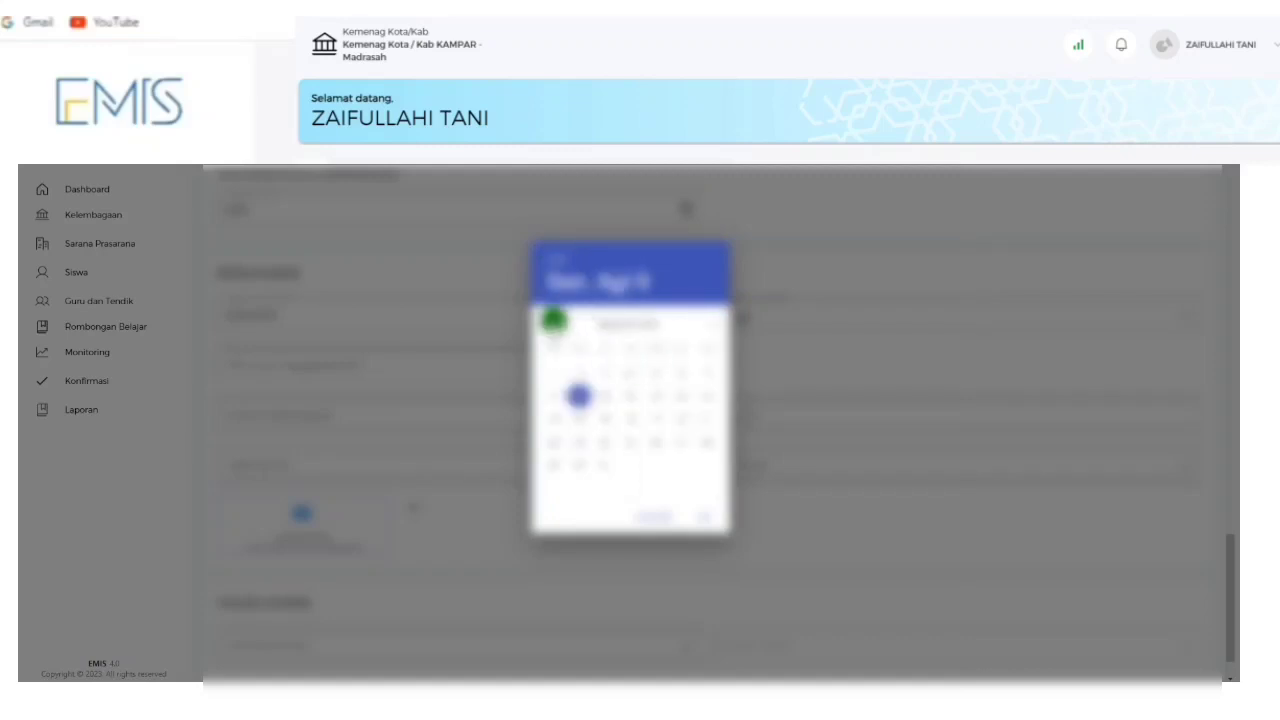
click(551, 319)
click(551, 319)
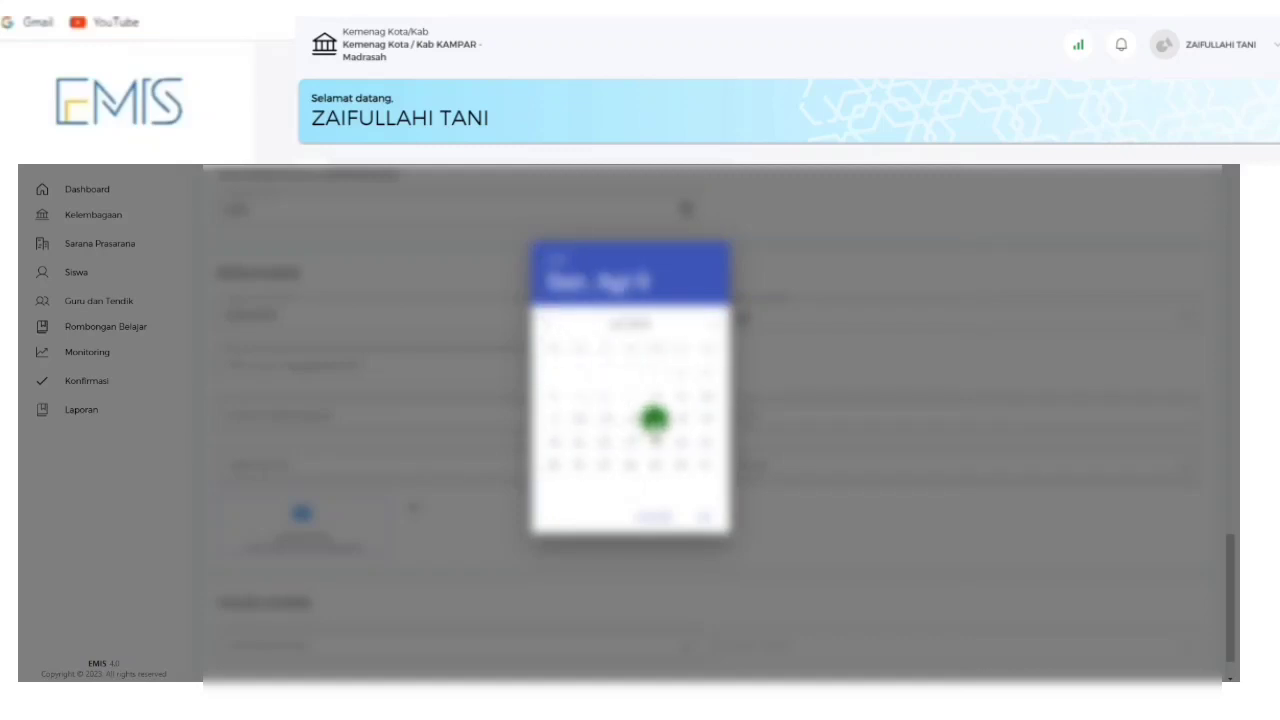
click(655, 420)
click(697, 507)
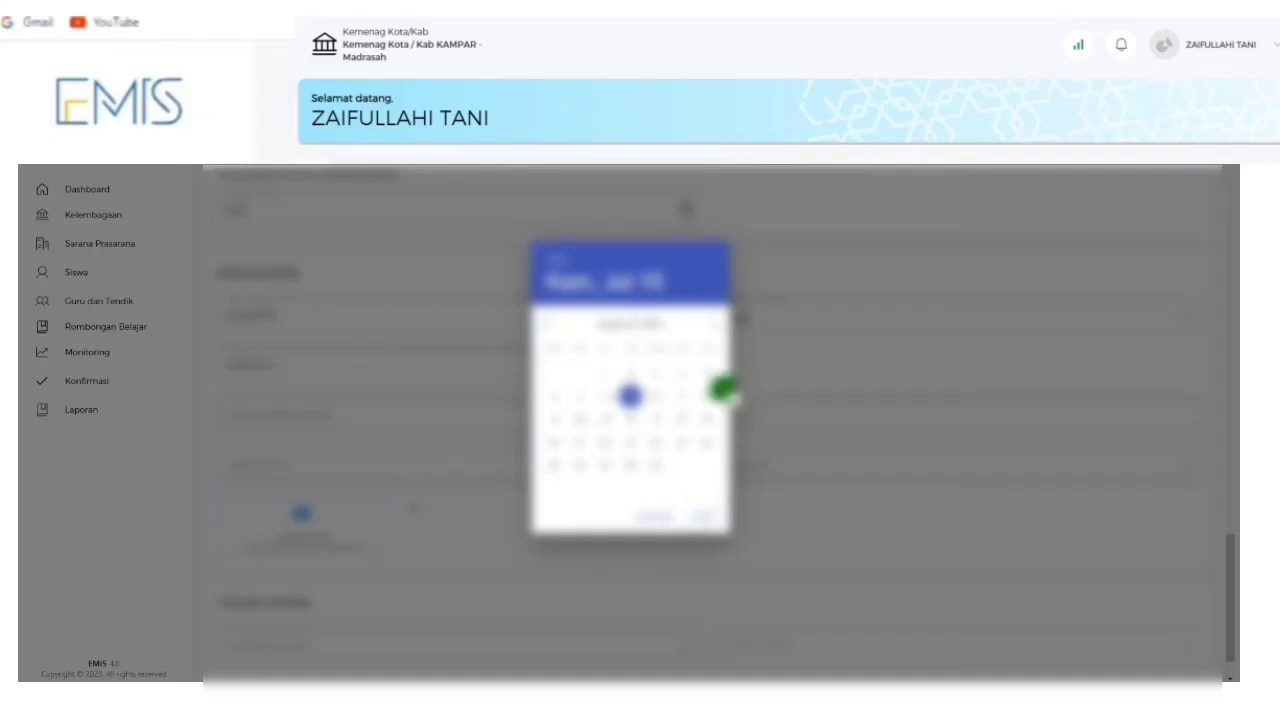
Choose an option in the dropdown below and start filling the field beside it.
click(466, 409)
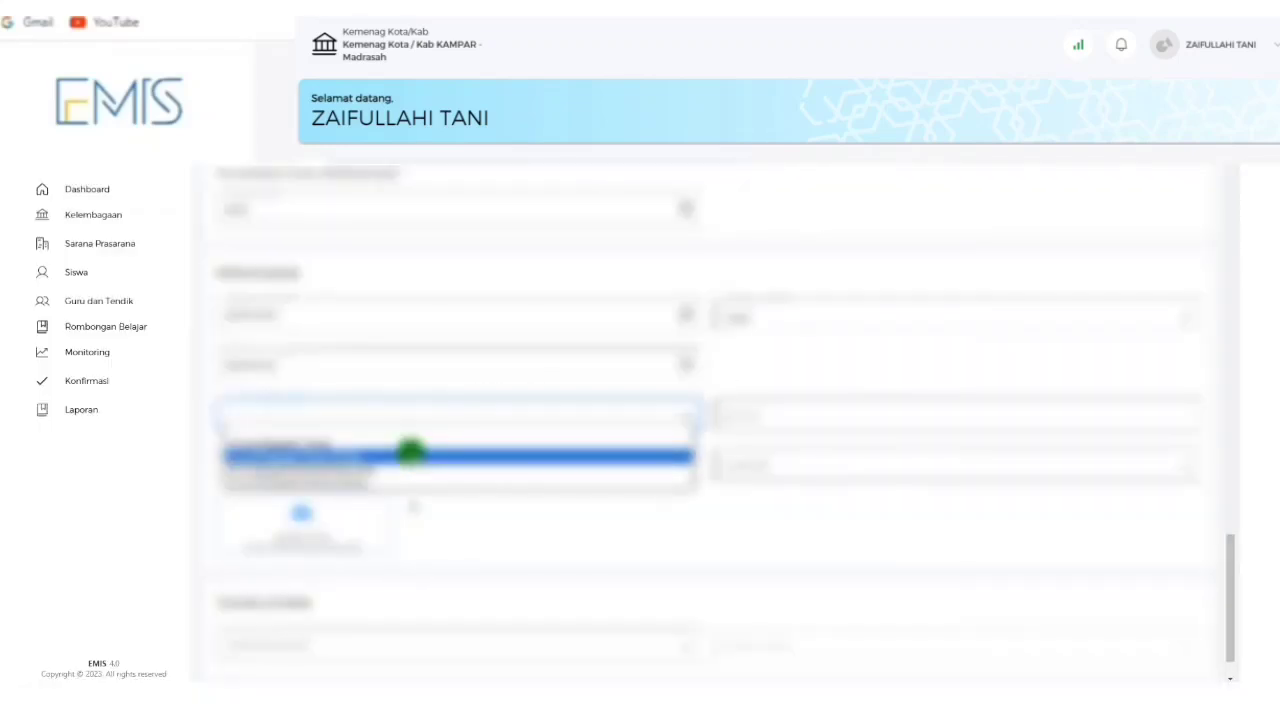
click(408, 445)
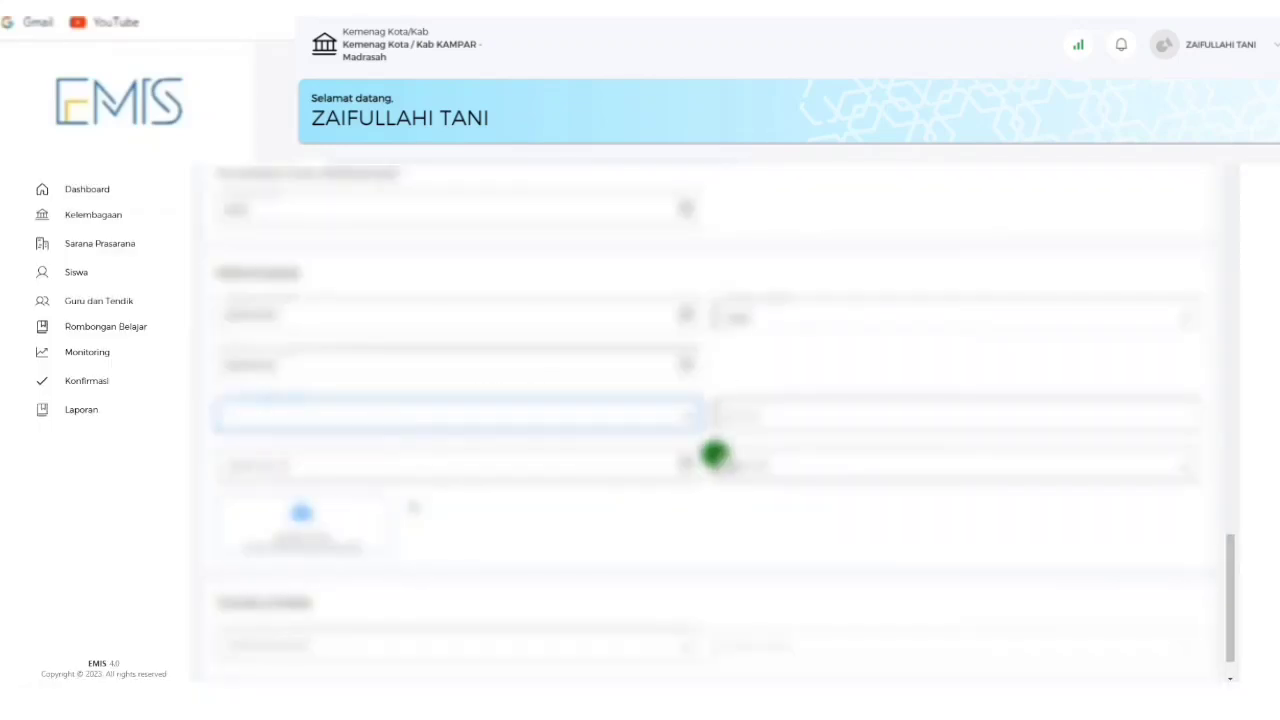
click(754, 411)
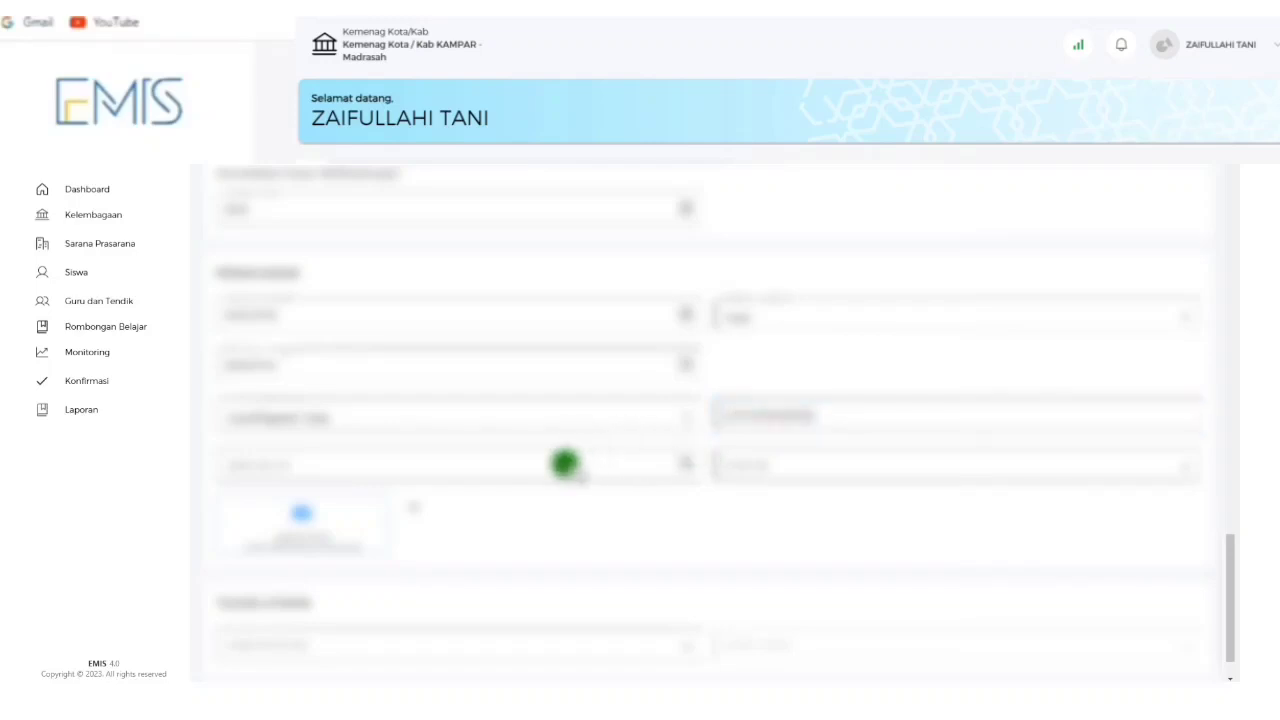
Enter the second date in the calendar picker, choosing its year, month and day.
click(566, 460)
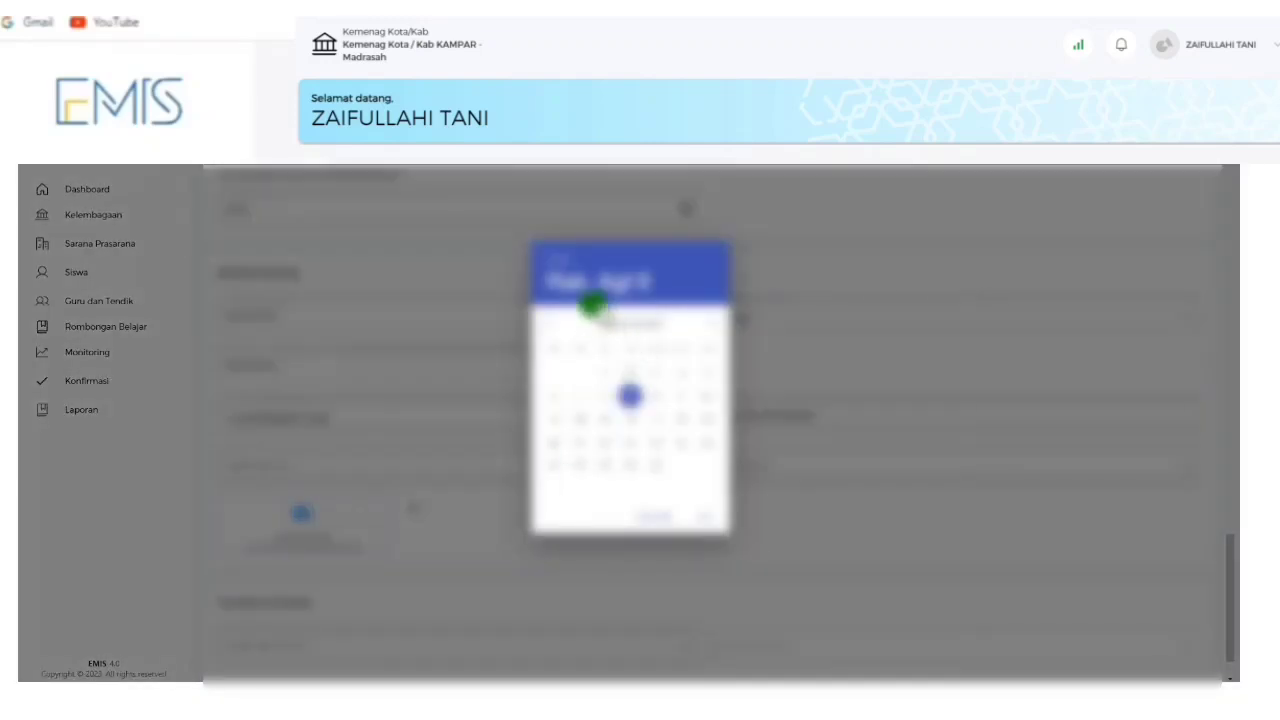
click(562, 258)
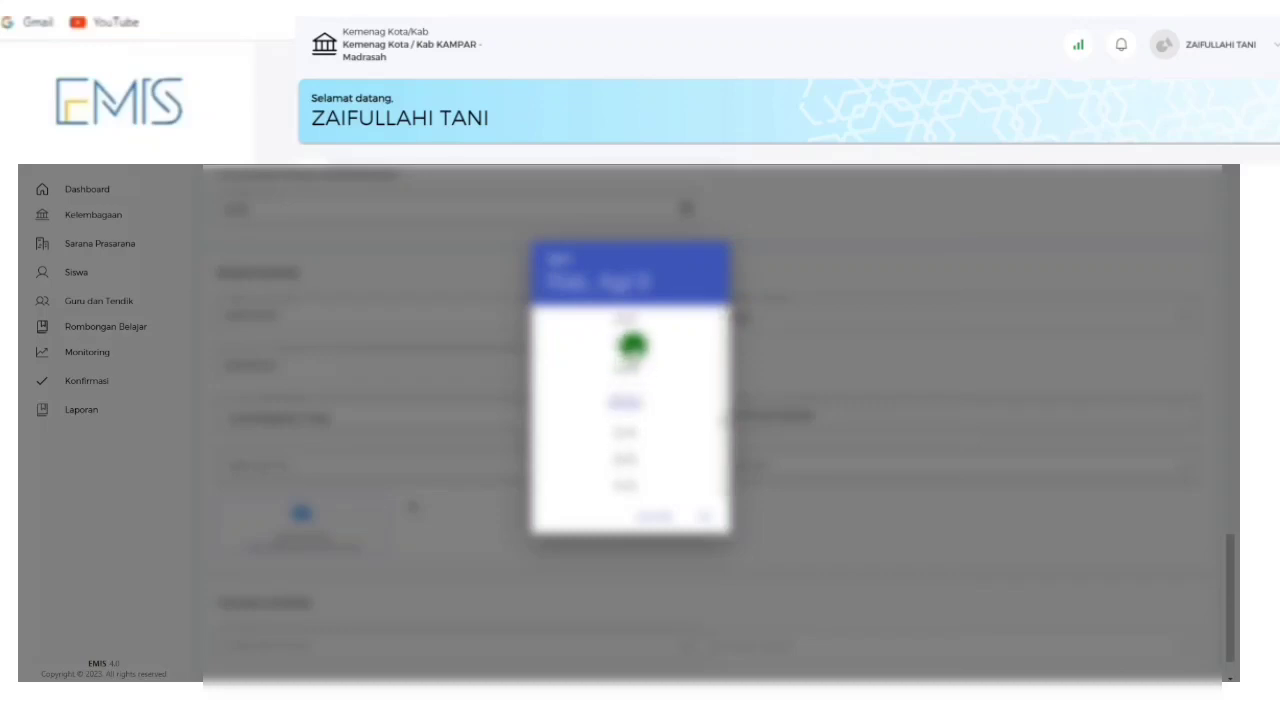
click(628, 368)
click(557, 320)
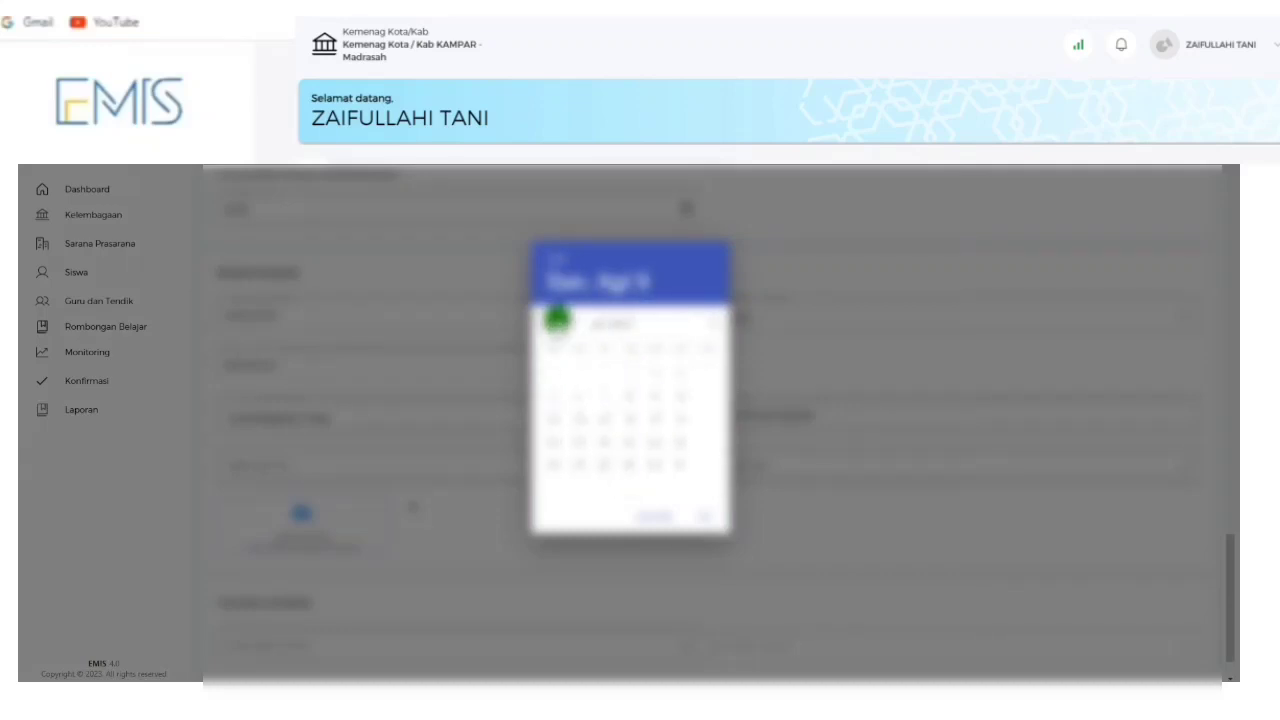
click(557, 320)
click(708, 323)
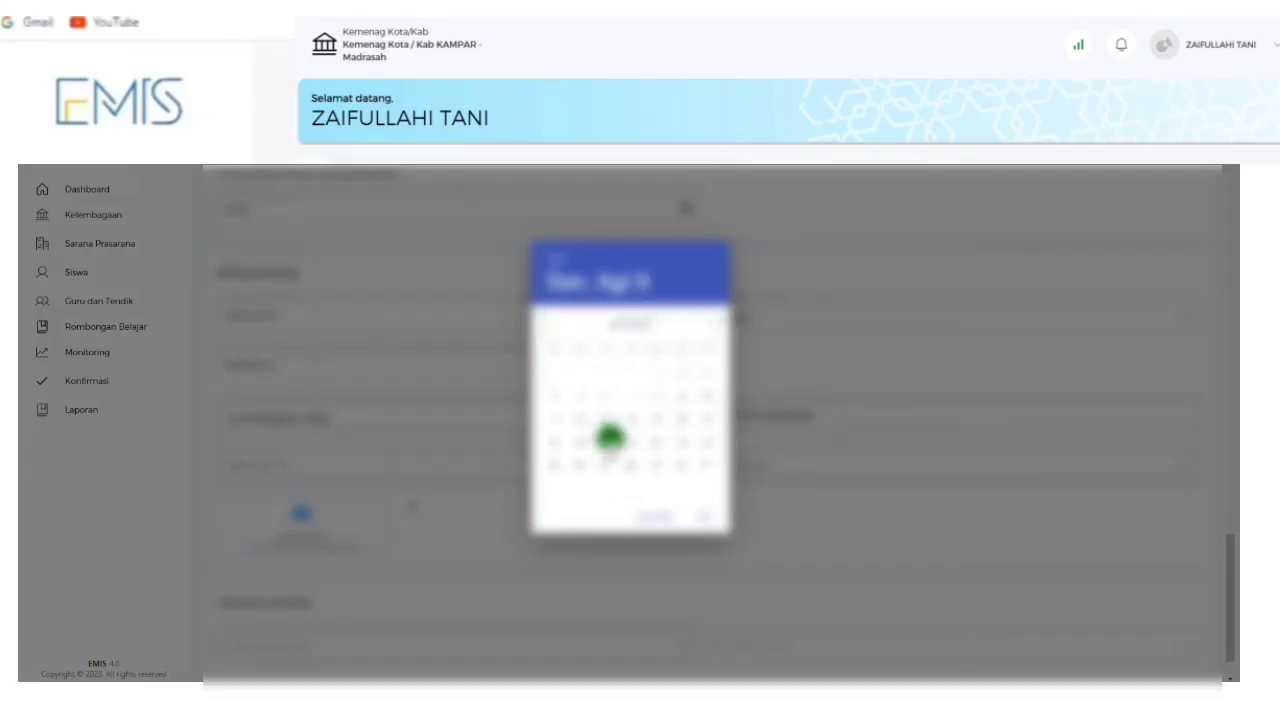
click(671, 419)
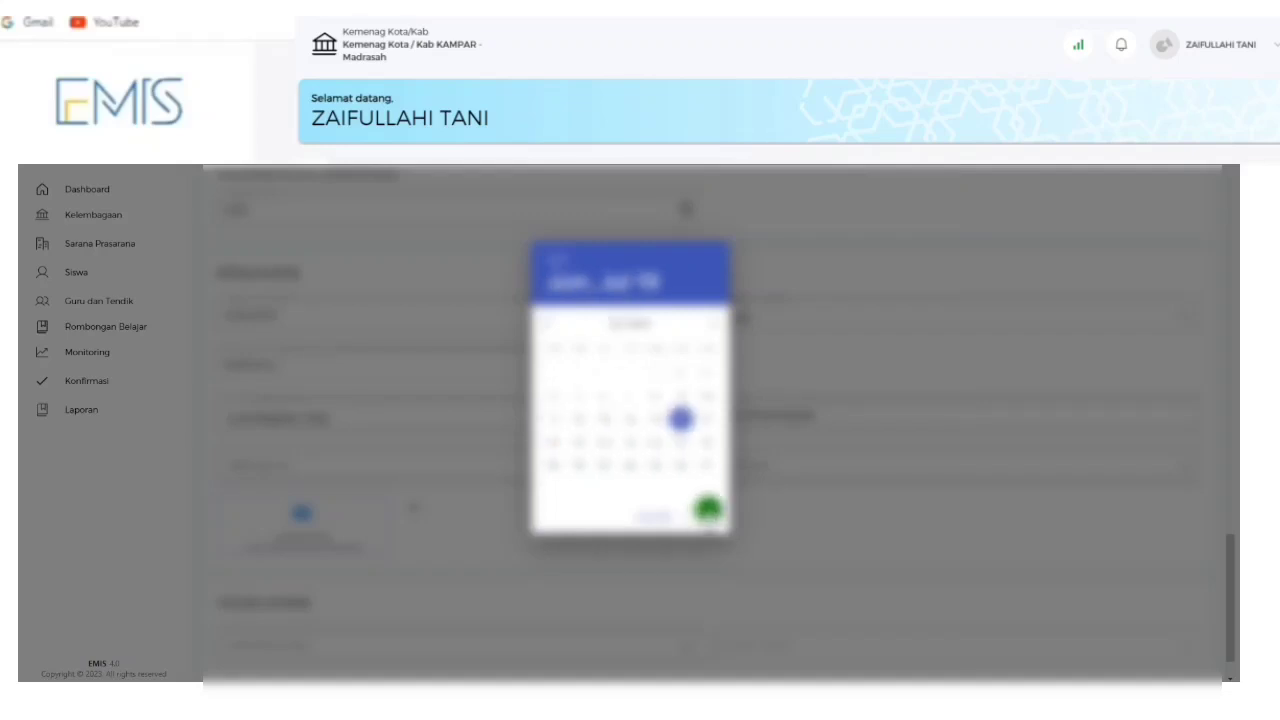
click(709, 516)
Set the right-hand dropdown to its final chosen option.
scroll(768, 430, down, 1)
click(768, 411)
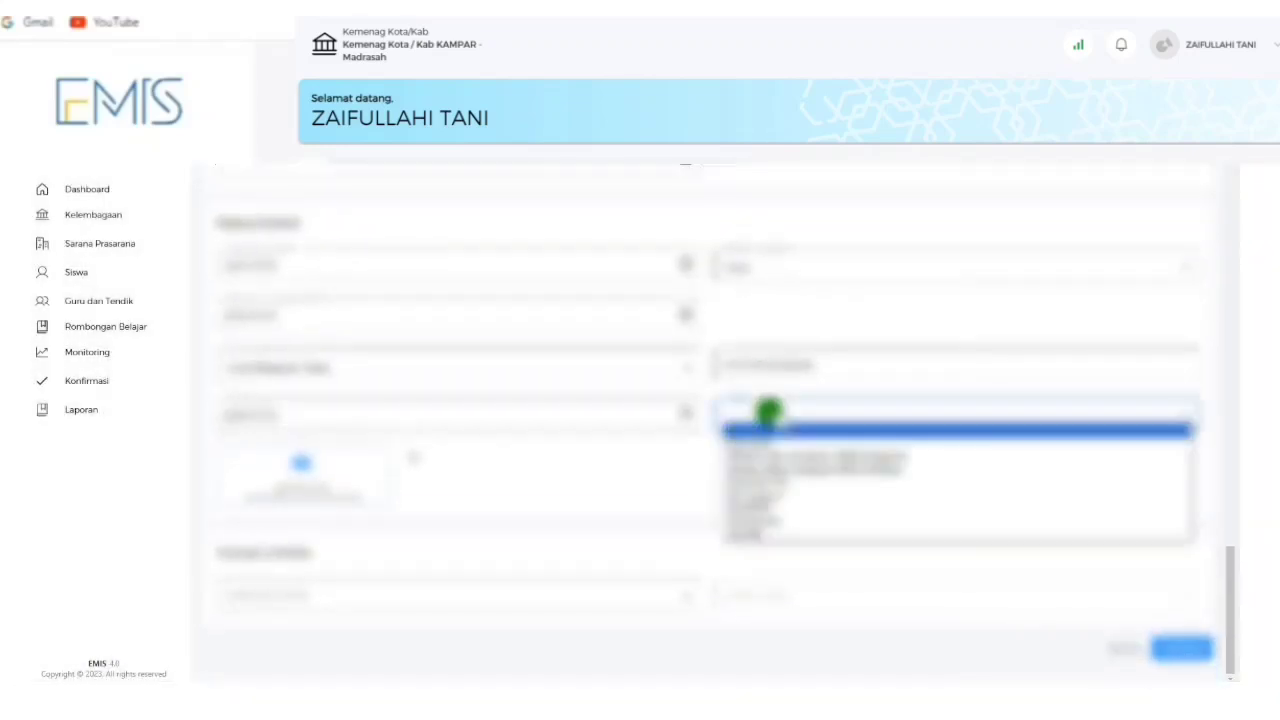
click(782, 494)
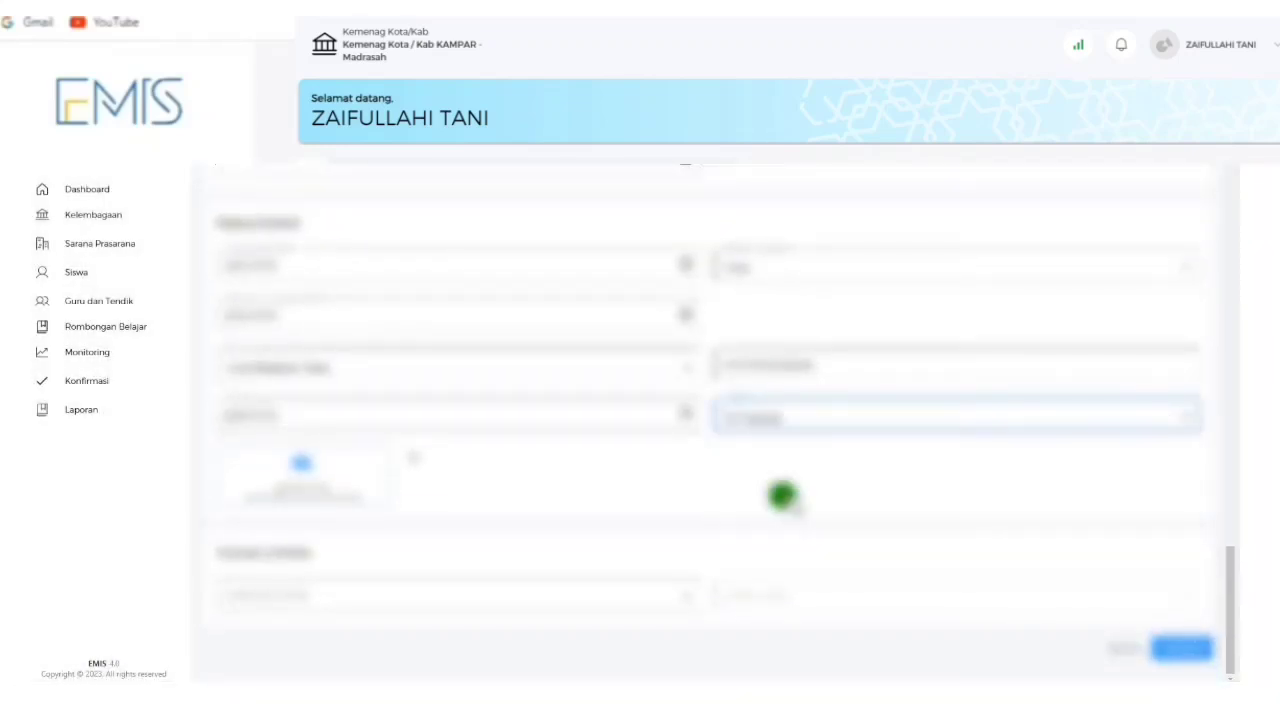
click(775, 413)
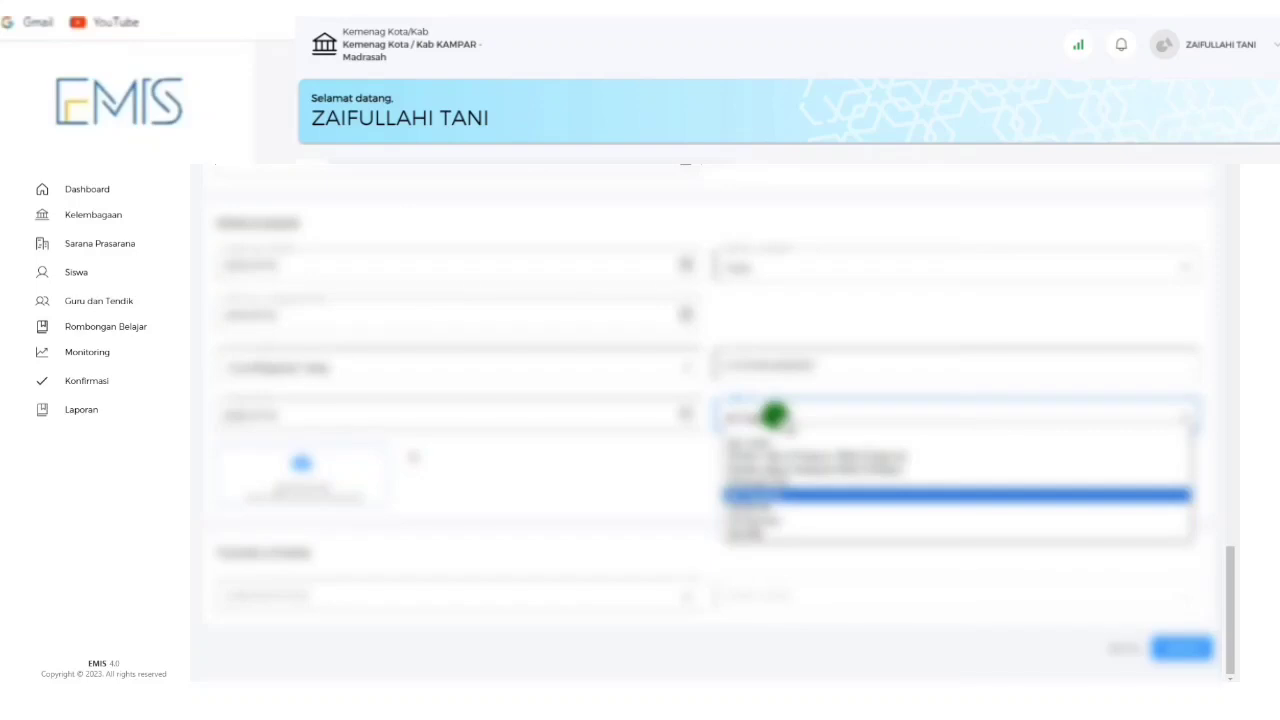
click(775, 494)
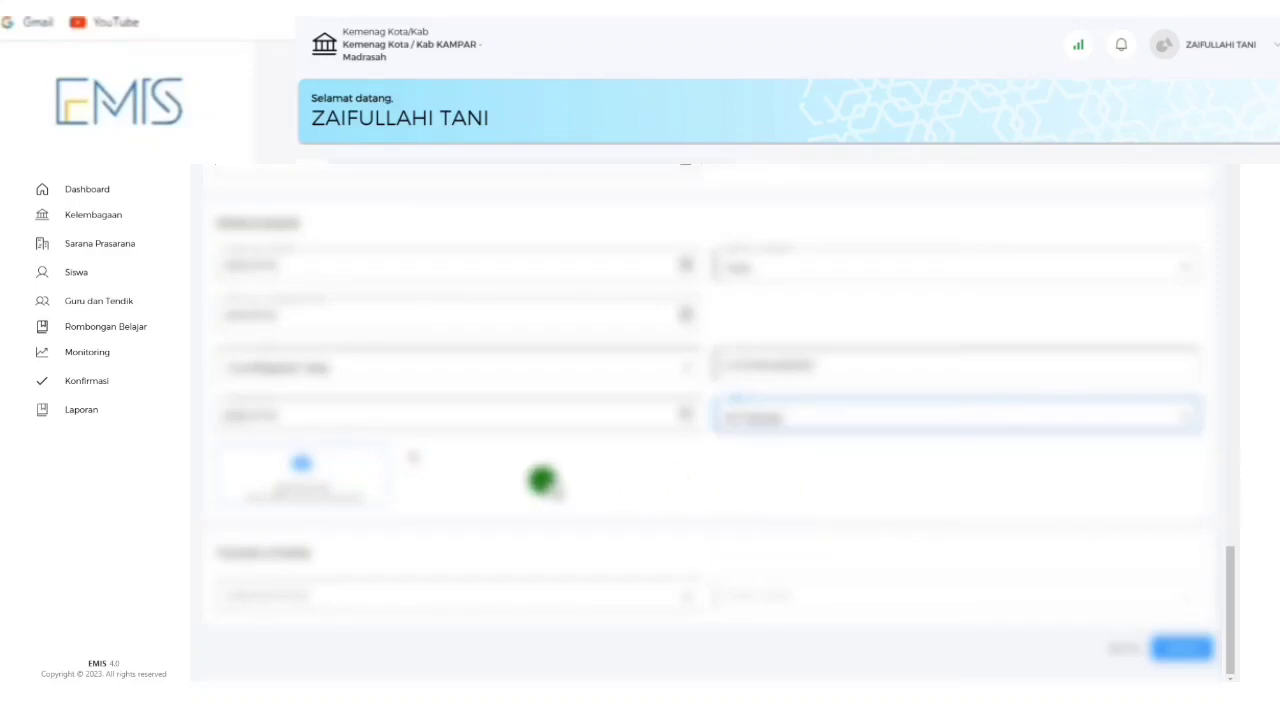
click(296, 466)
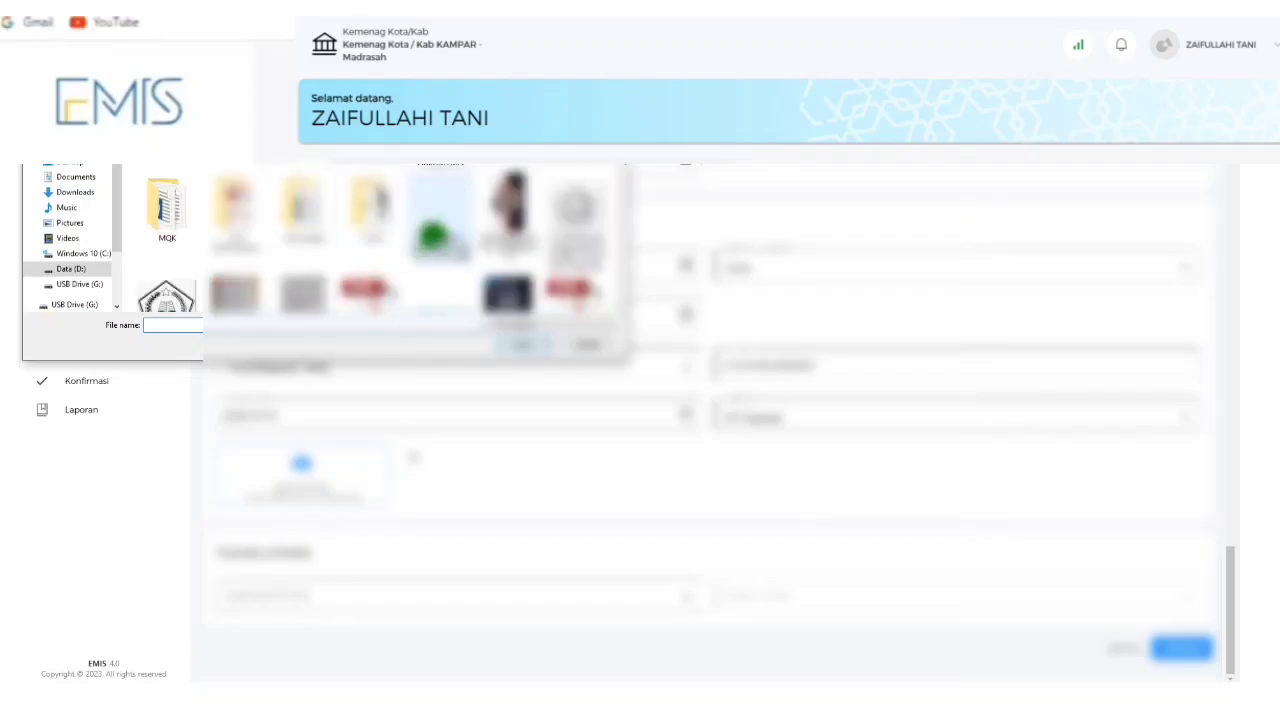
Upload the supporting document image from the folder so its preview appears in the form.
scroll(432, 237, down, 1)
scroll(432, 237, down, 1)
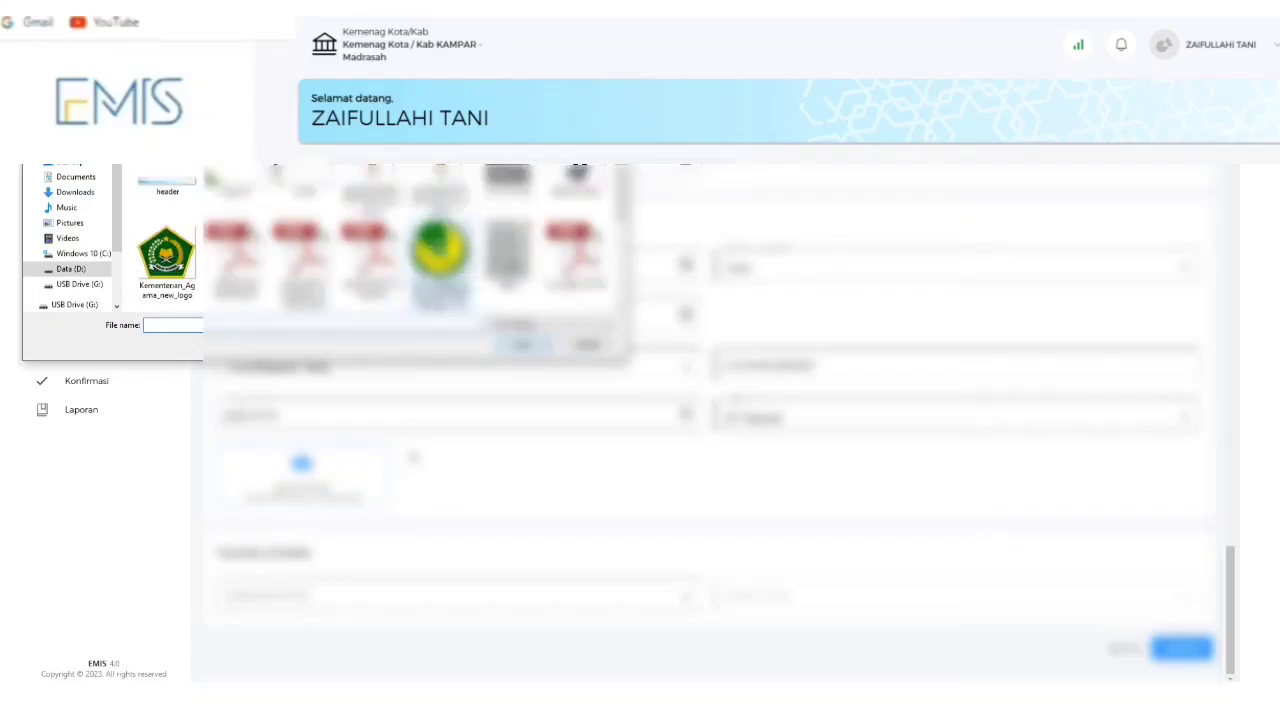
scroll(410, 240, down, 1)
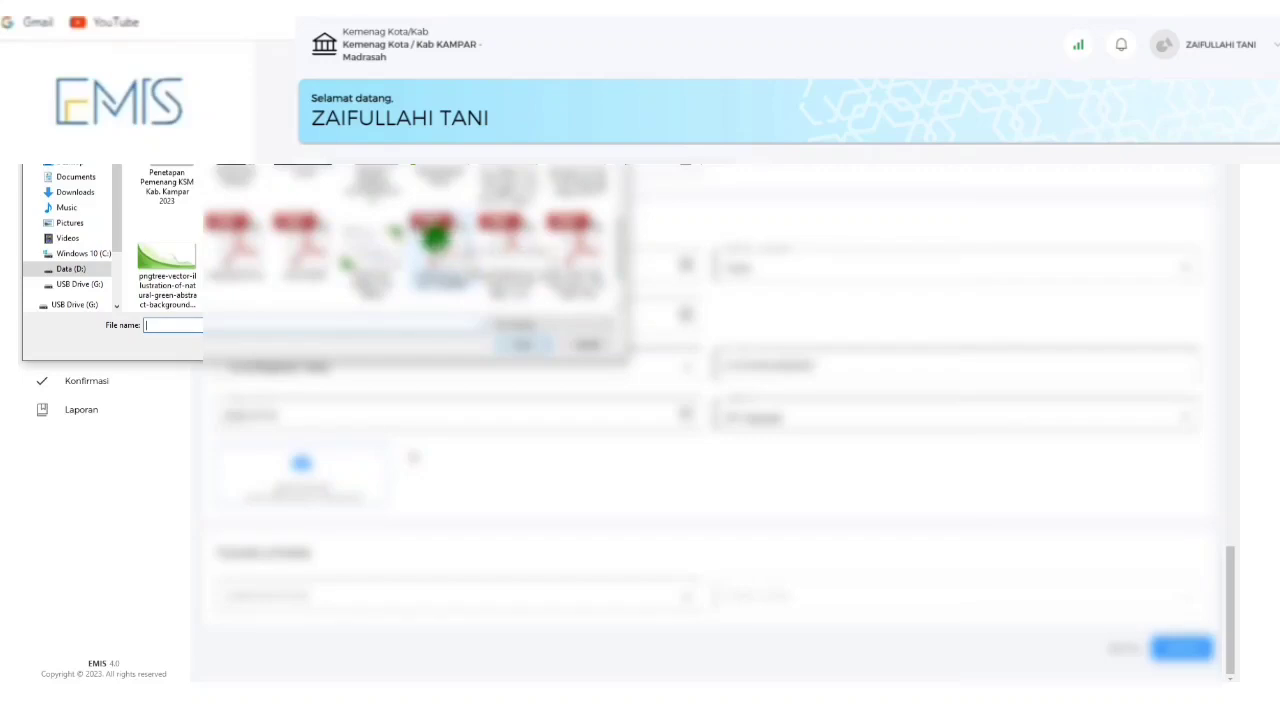
double_click(432, 238)
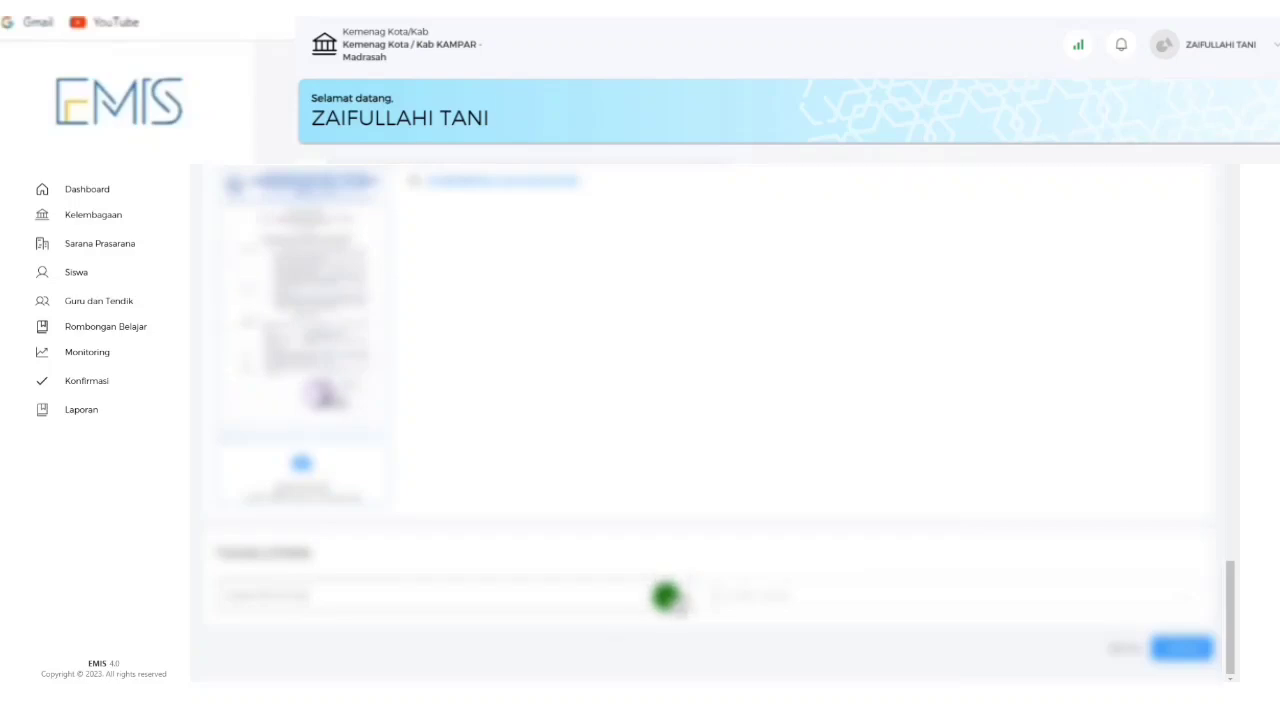
Choose values for both dropdowns in the form's last section.
click(663, 594)
click(471, 623)
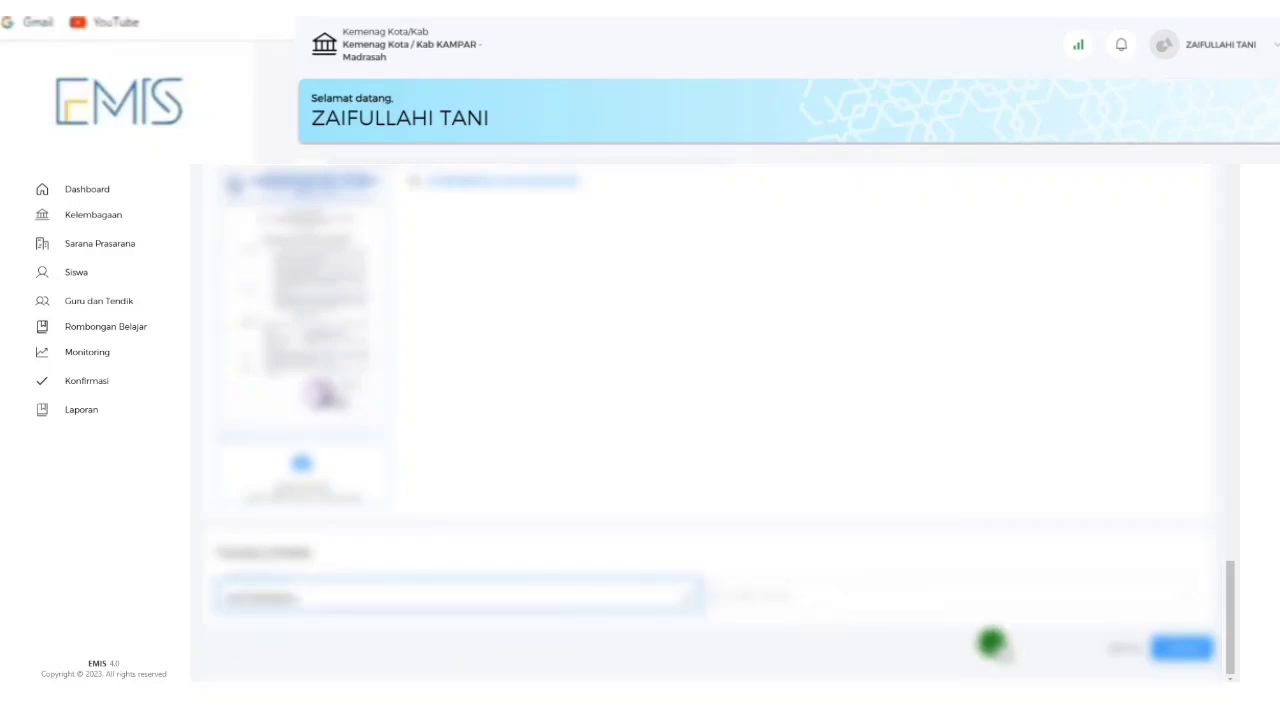
click(1023, 597)
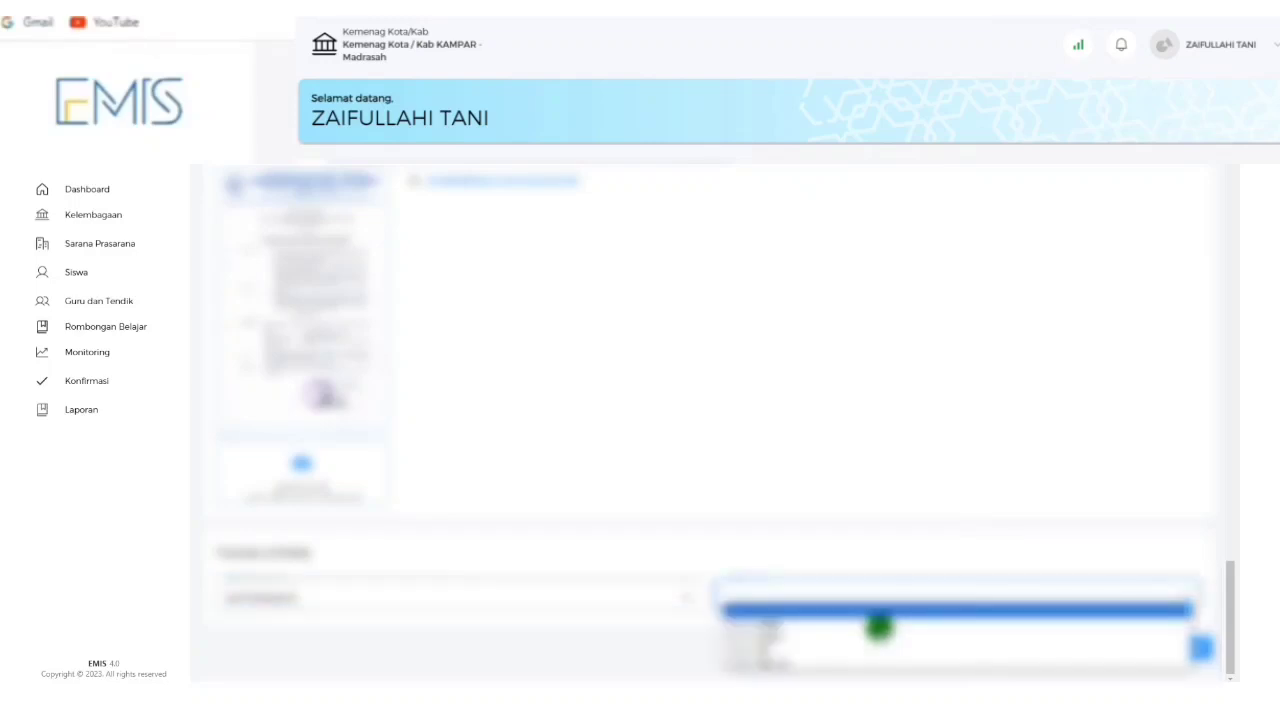
click(934, 634)
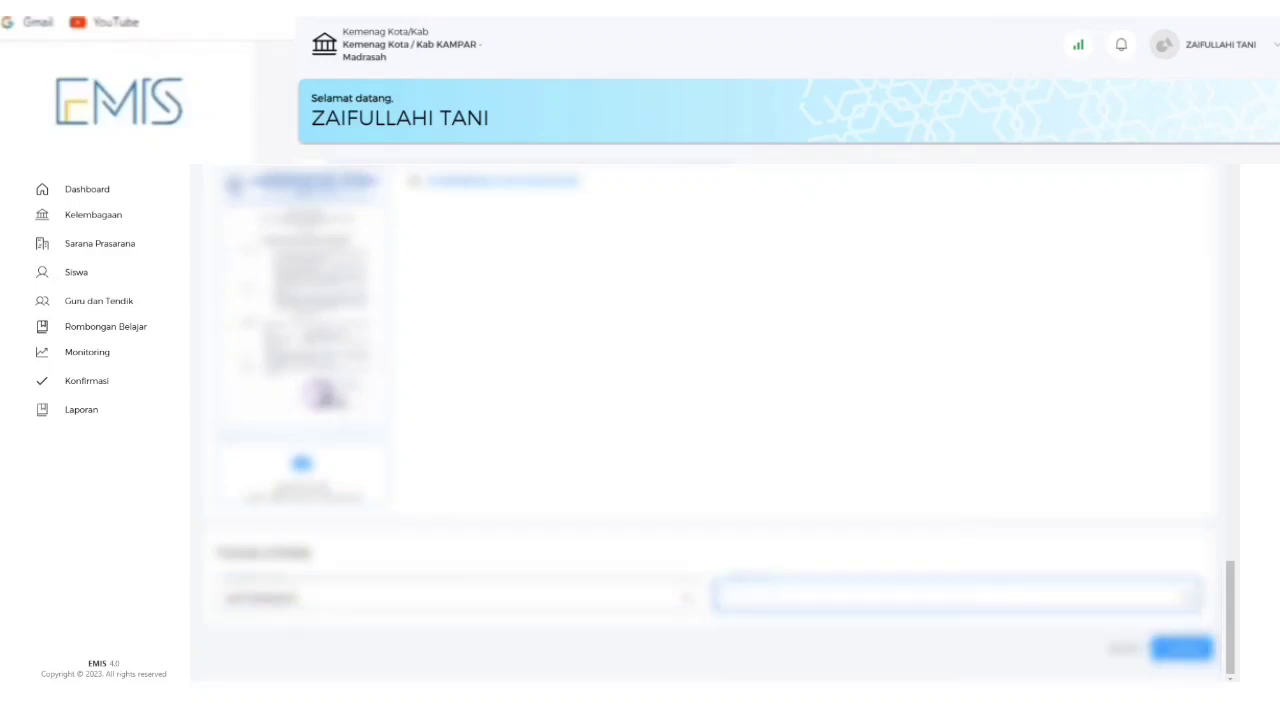
Dismiss the stray system popup and submit the staff form with Simpan.
click(1114, 697)
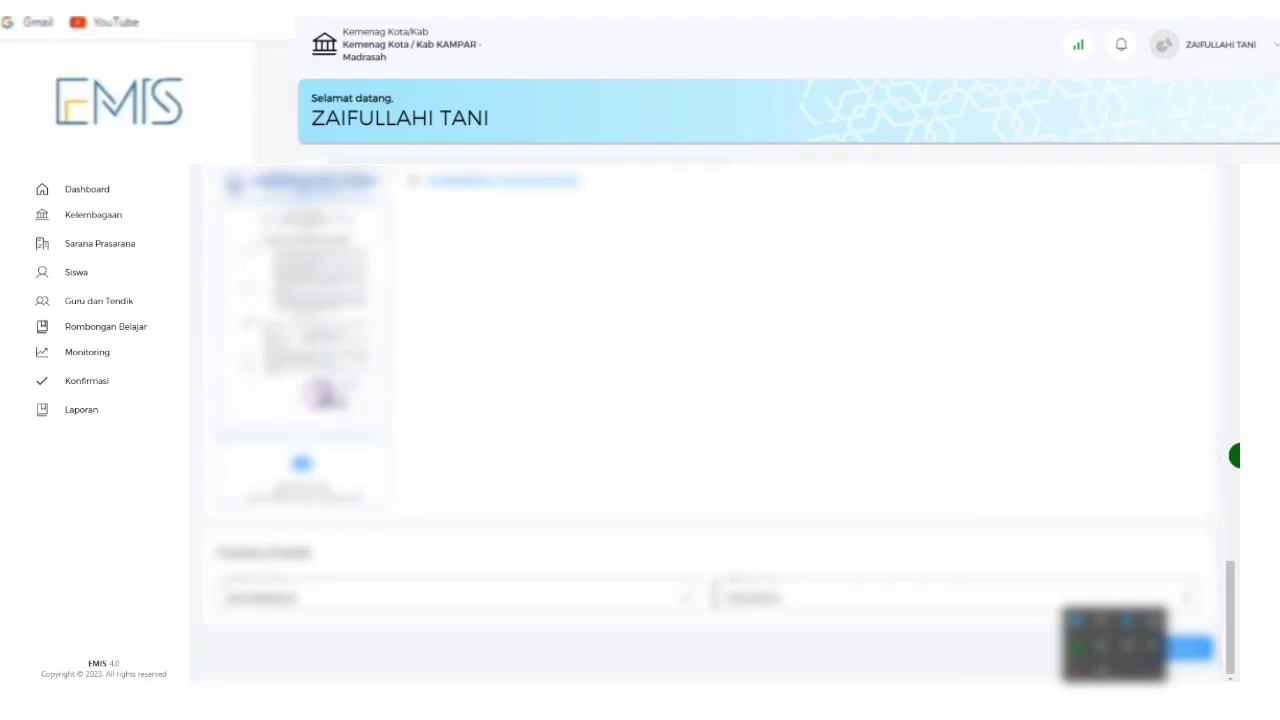
click(1226, 571)
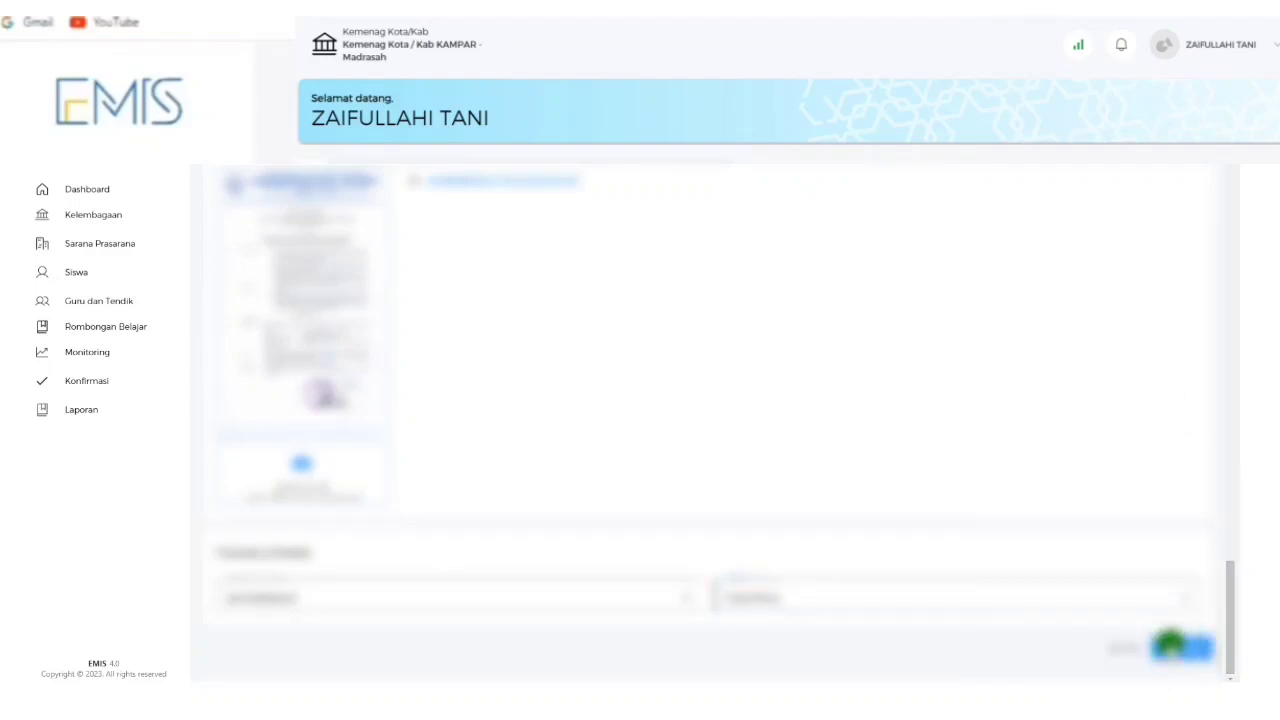
click(1168, 646)
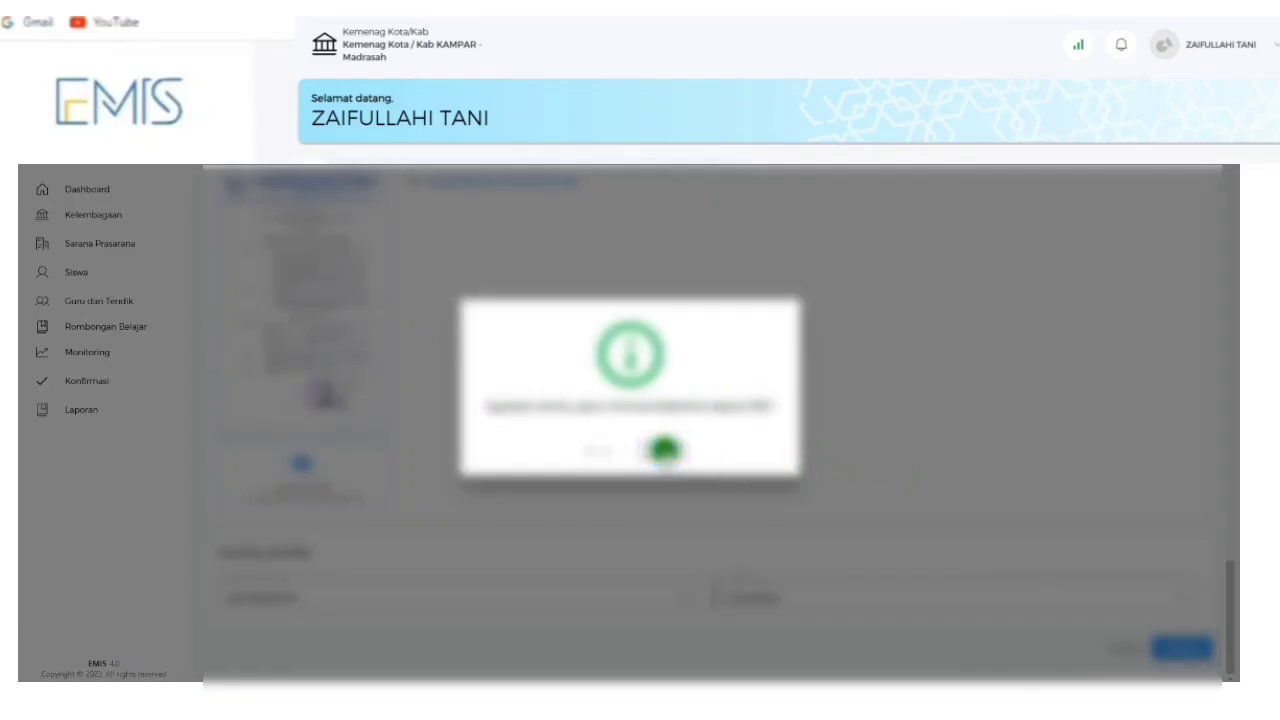
Confirm saving the new GTK record, leaving it pending Kepala Madrasah approval.
click(664, 450)
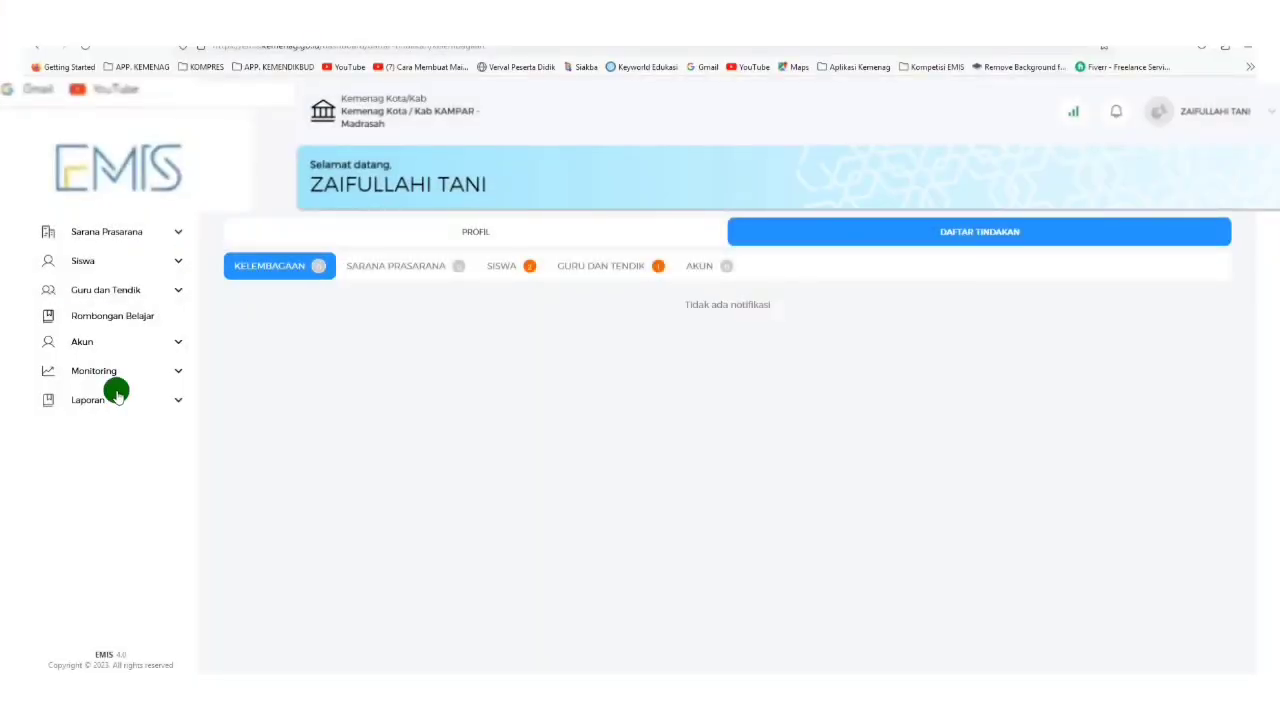
click(82, 344)
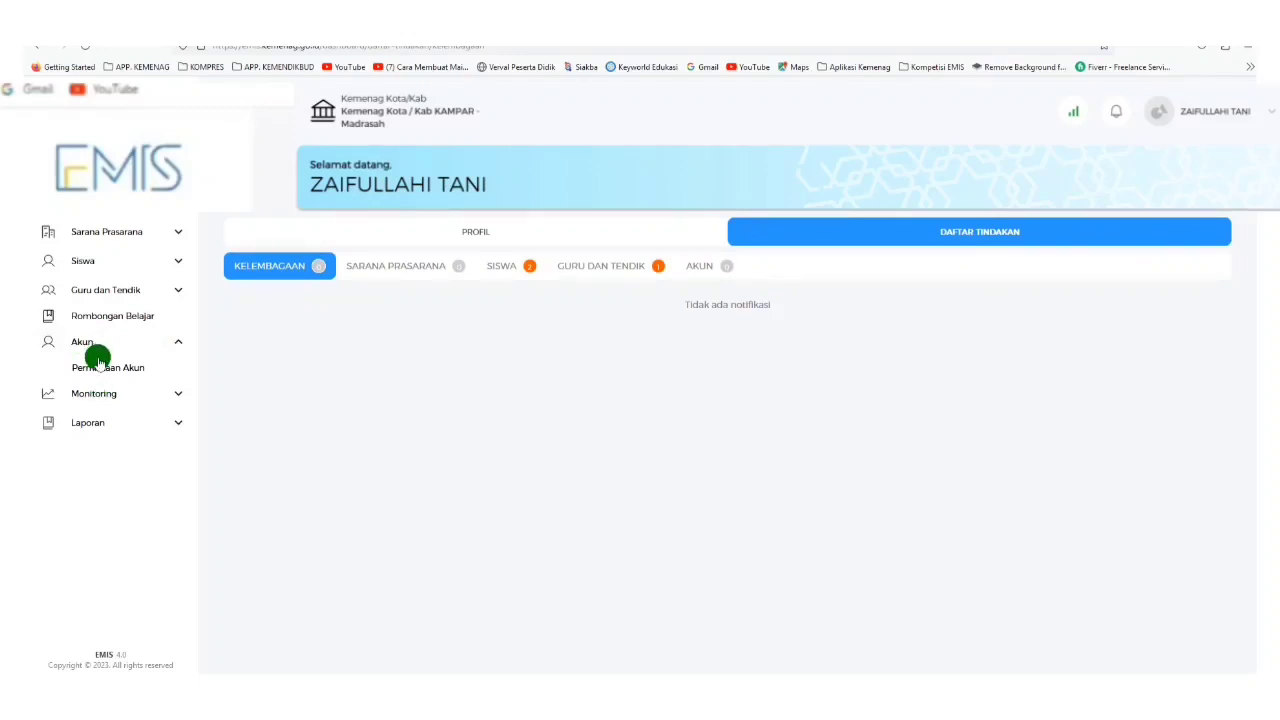
Go to Permintaan Akun, then Guru dan Tendik > Persetujuan GTK Baru to see the pending staff.
click(97, 369)
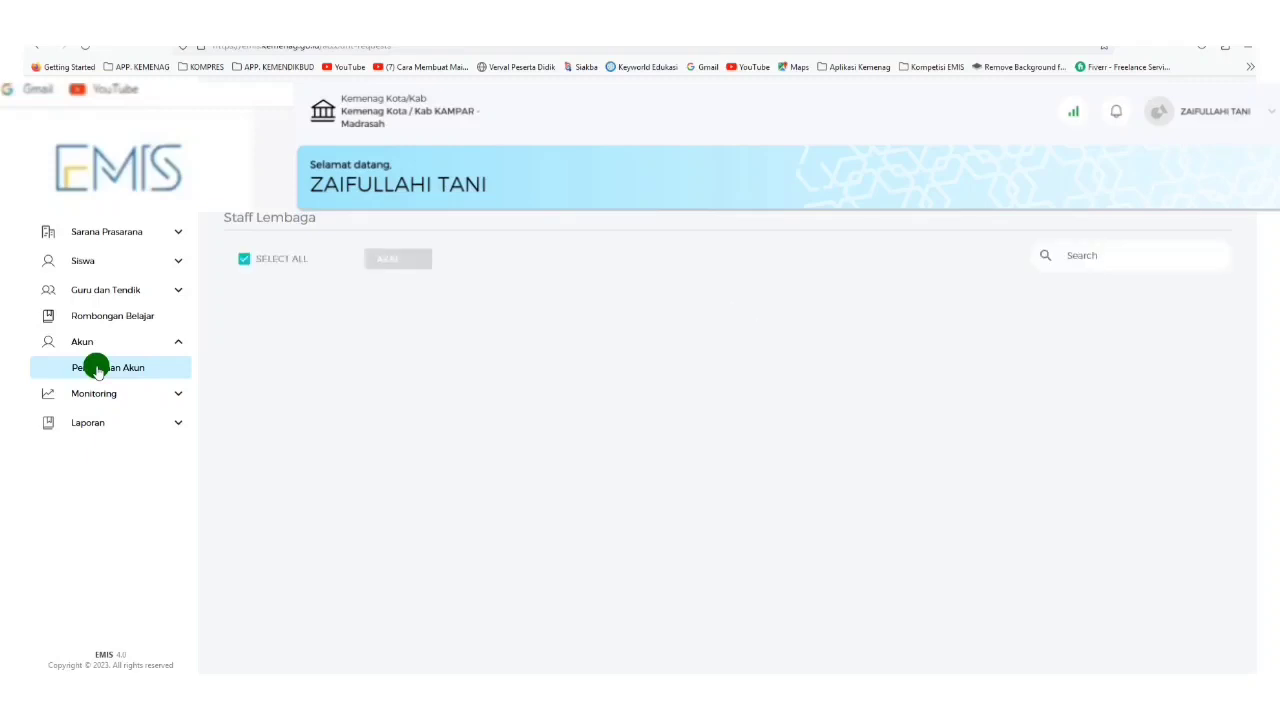
click(108, 289)
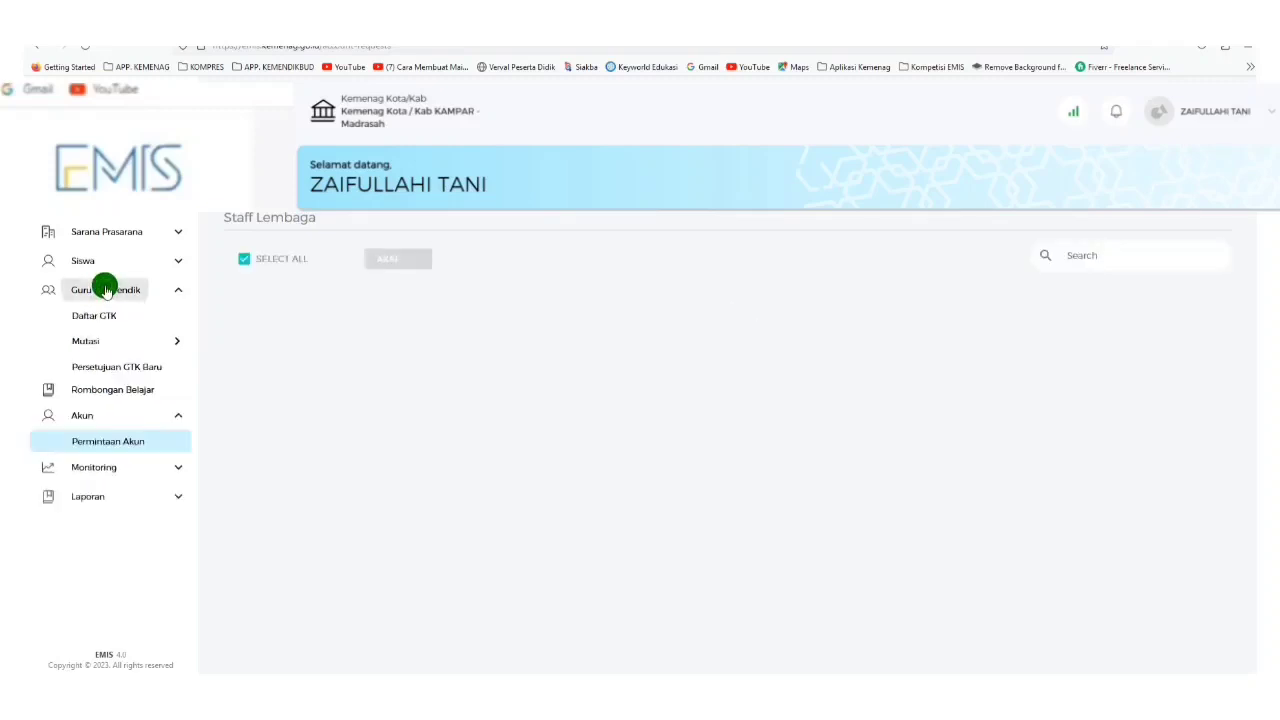
click(102, 368)
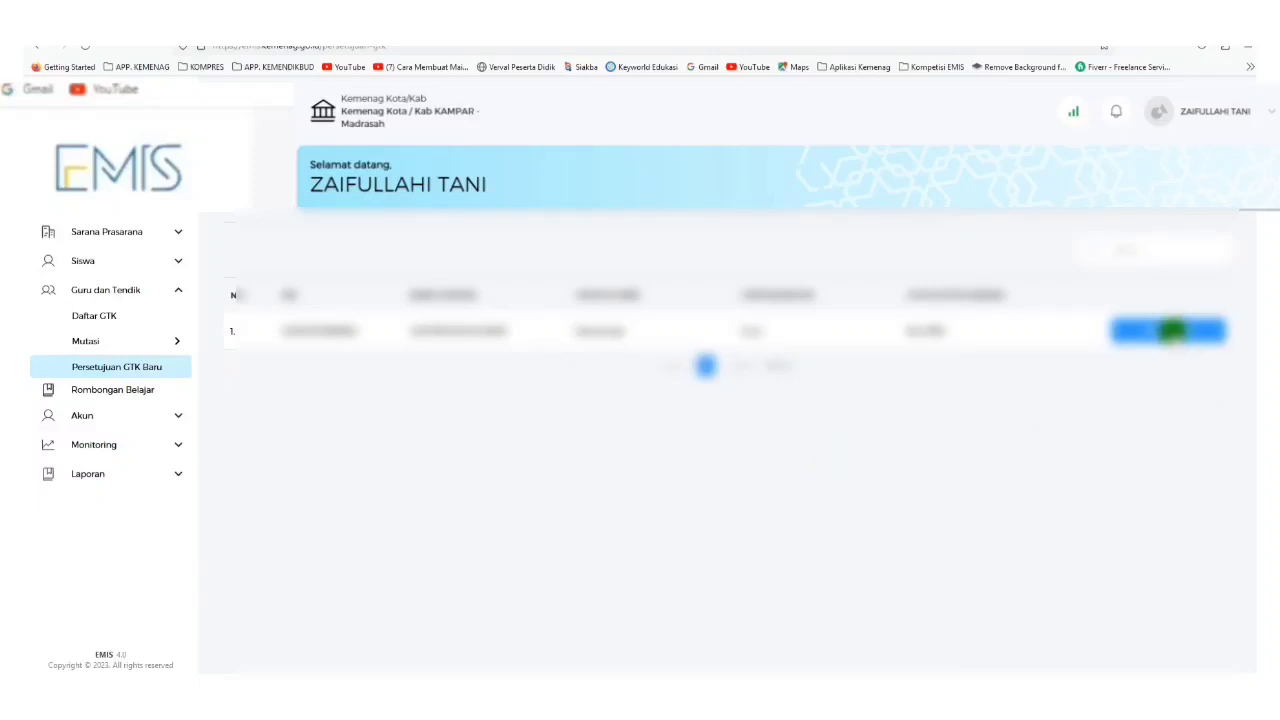
Review the pending staff member's details and approve the submission, confirming the approval.
click(1172, 331)
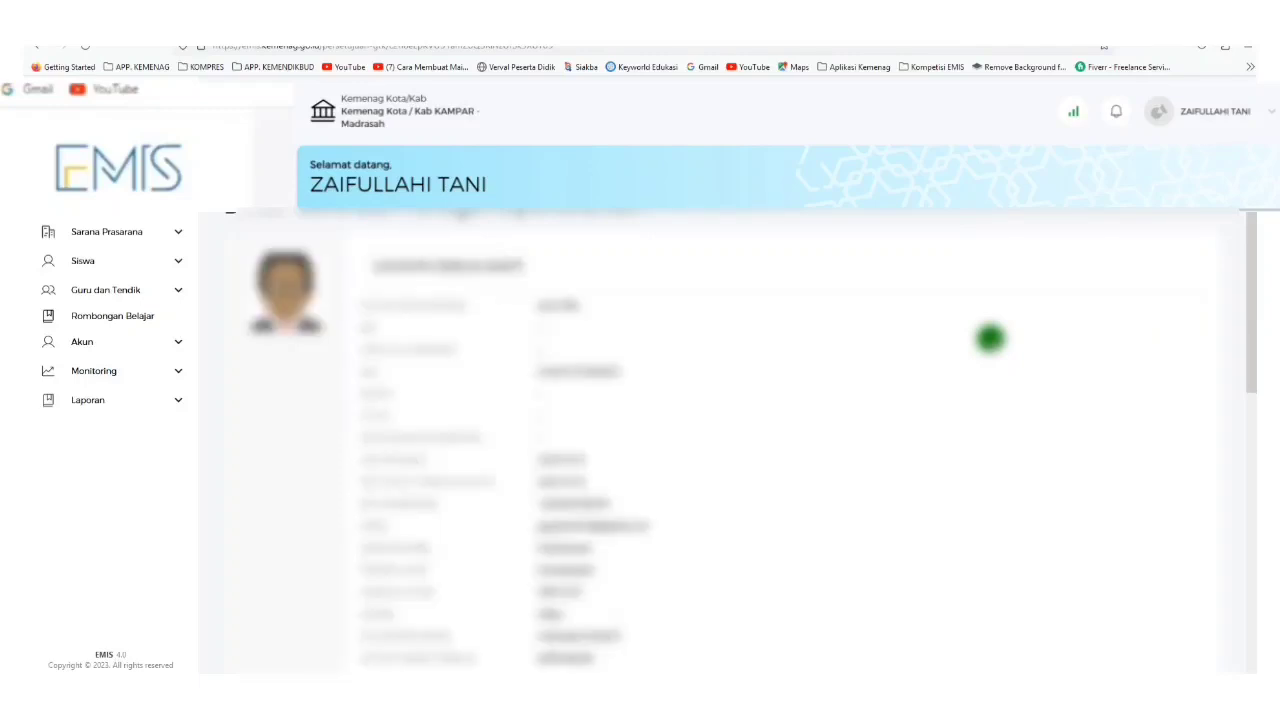
scroll(671, 404, down, 1)
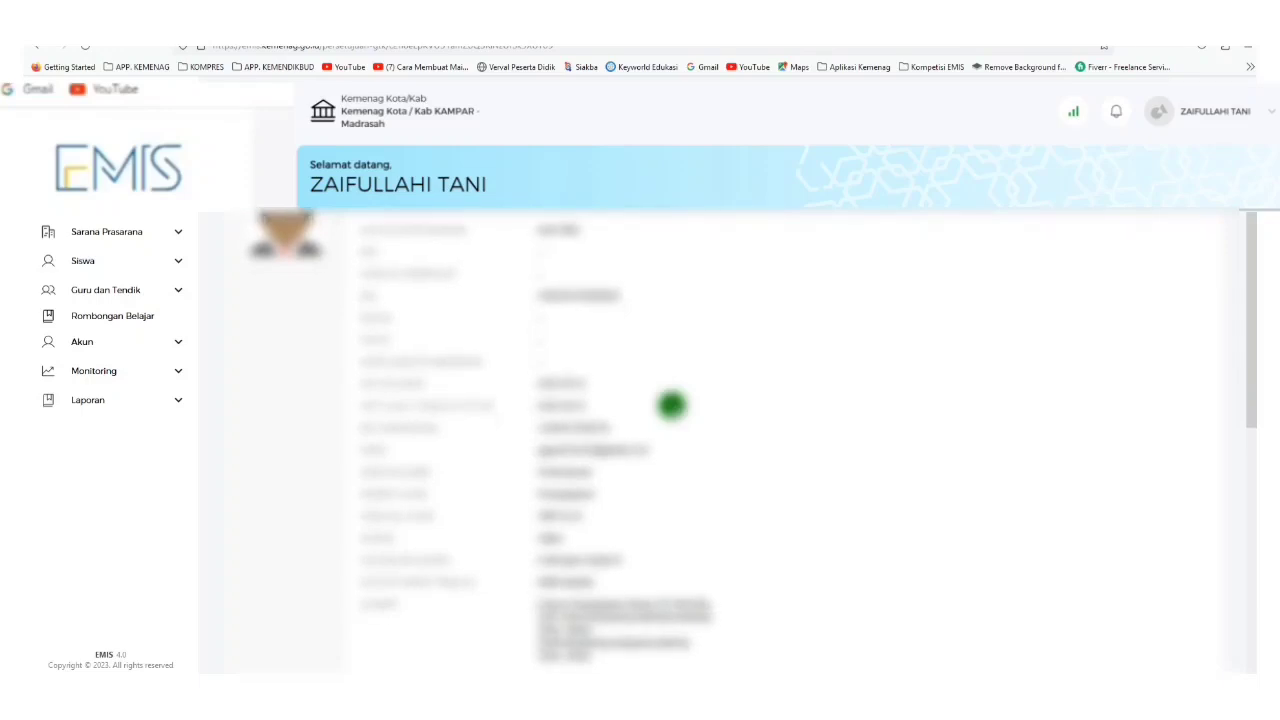
scroll(671, 404, down, 8)
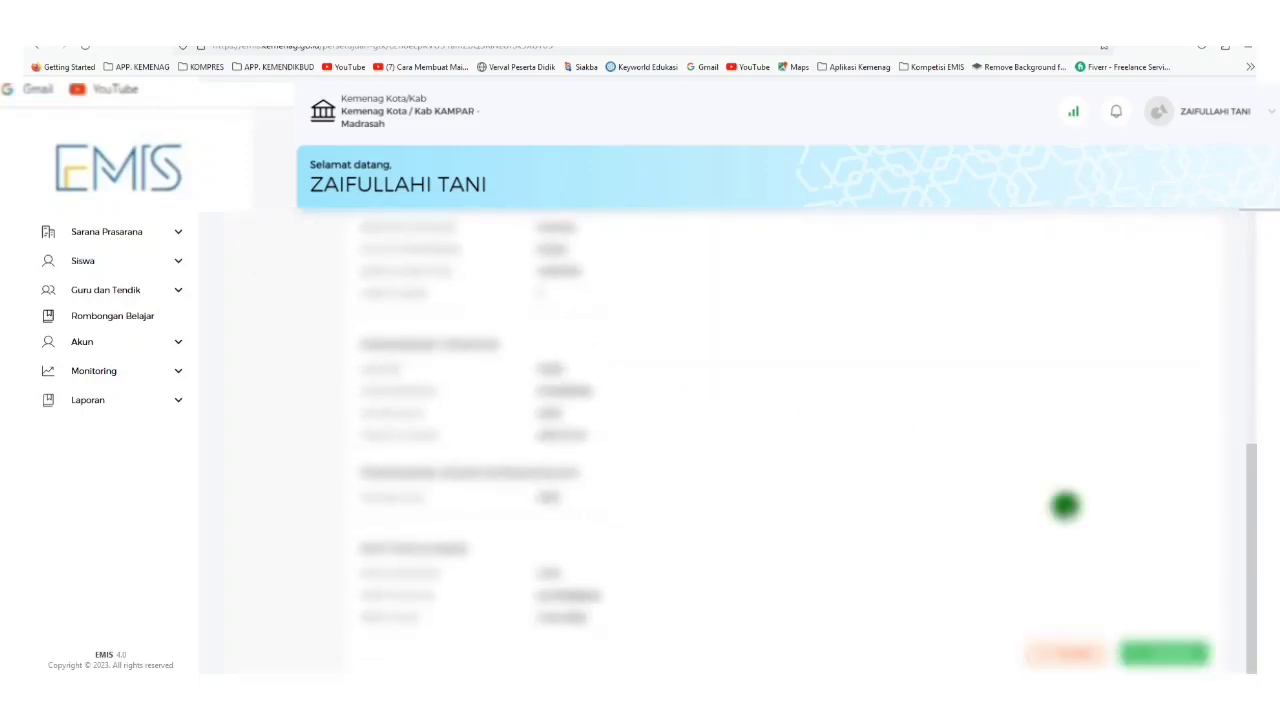
scroll(1015, 529, up, 9)
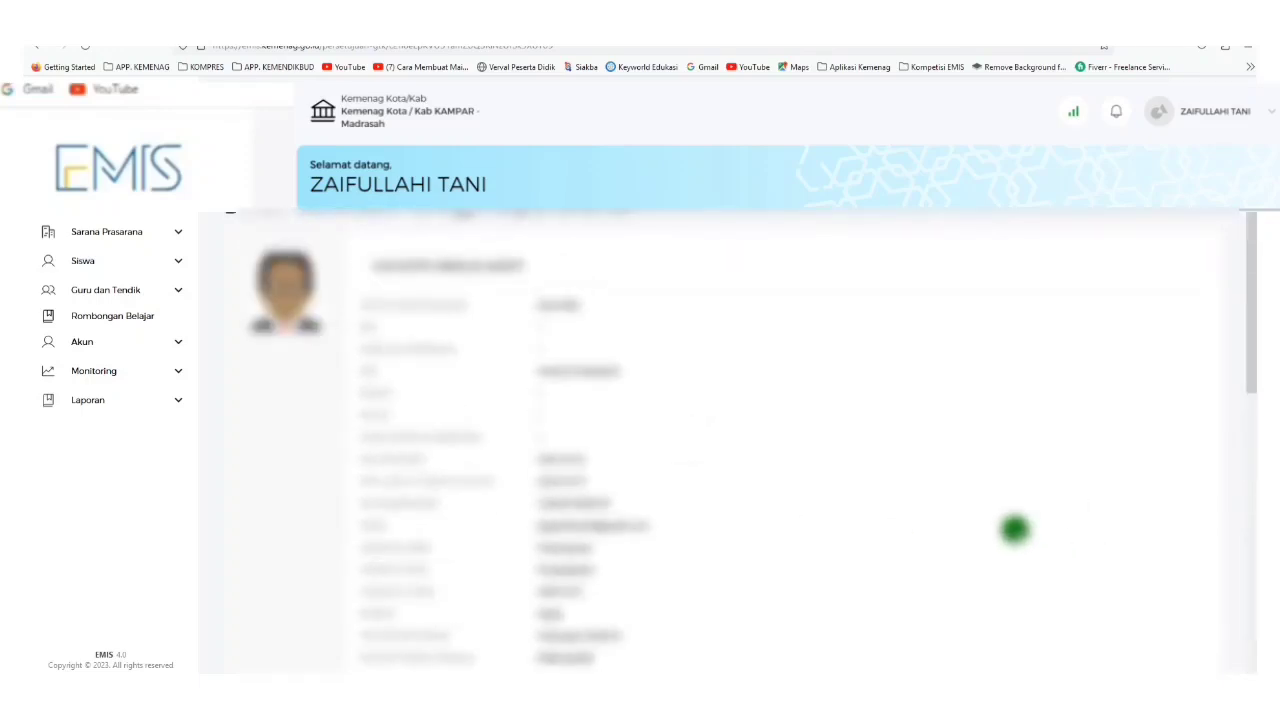
scroll(1015, 529, down, 9)
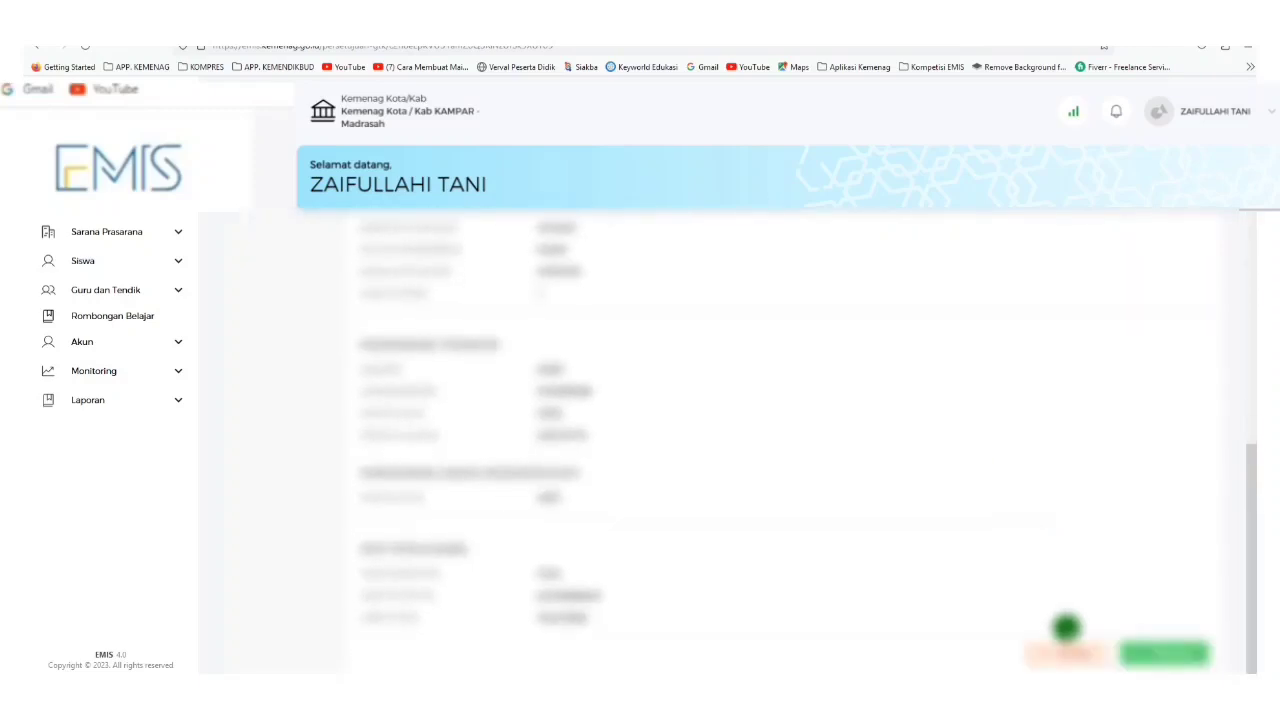
click(1155, 652)
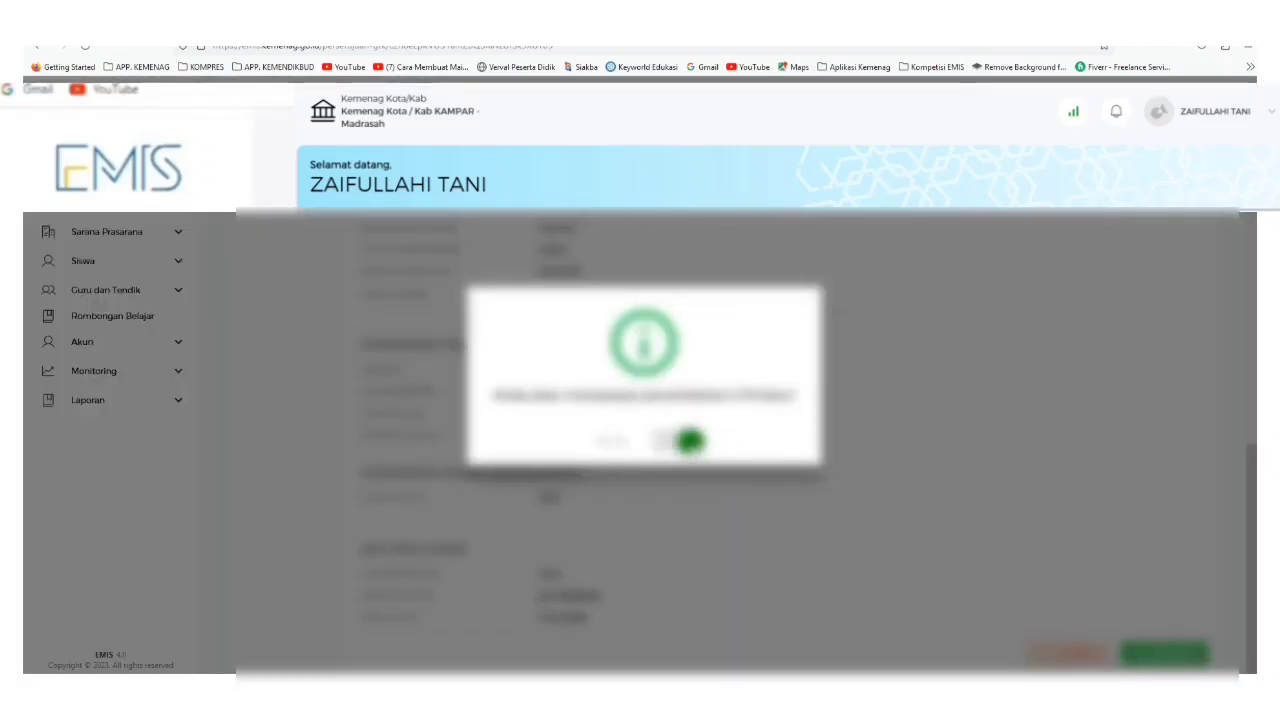
click(690, 440)
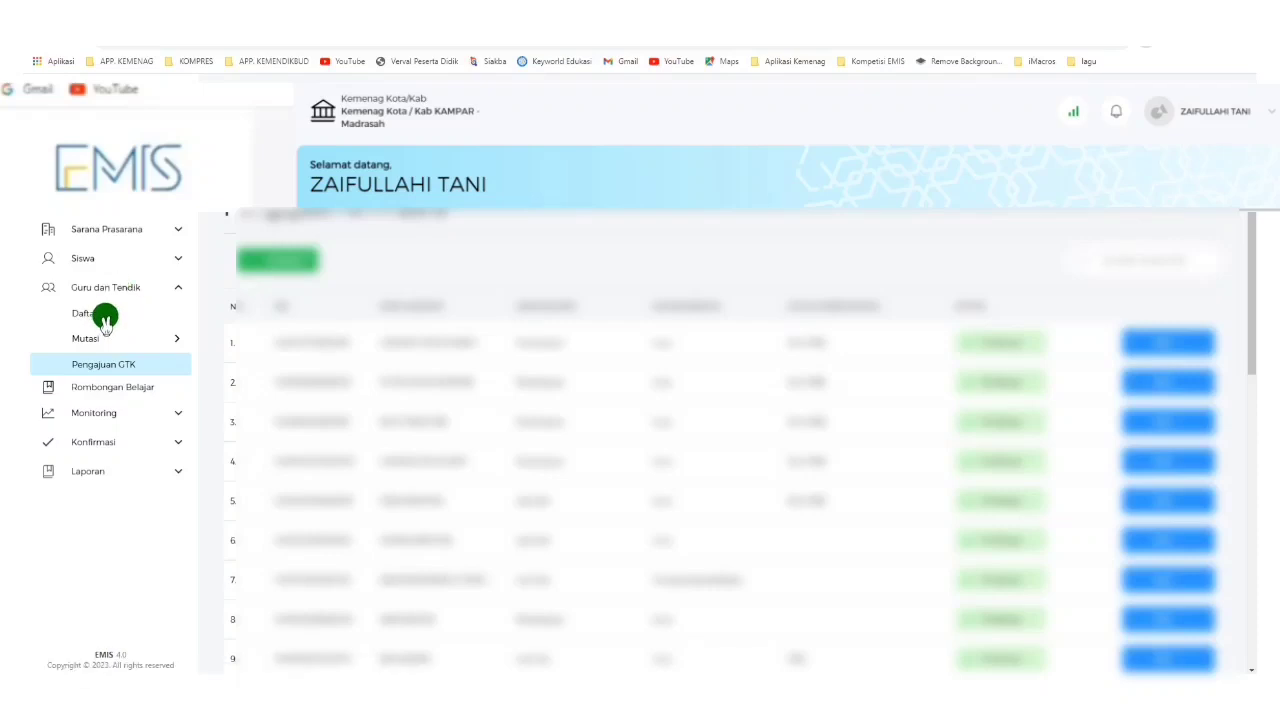
In Daftar GTK, find the new staff member on the next page and open their detail profile.
click(105, 316)
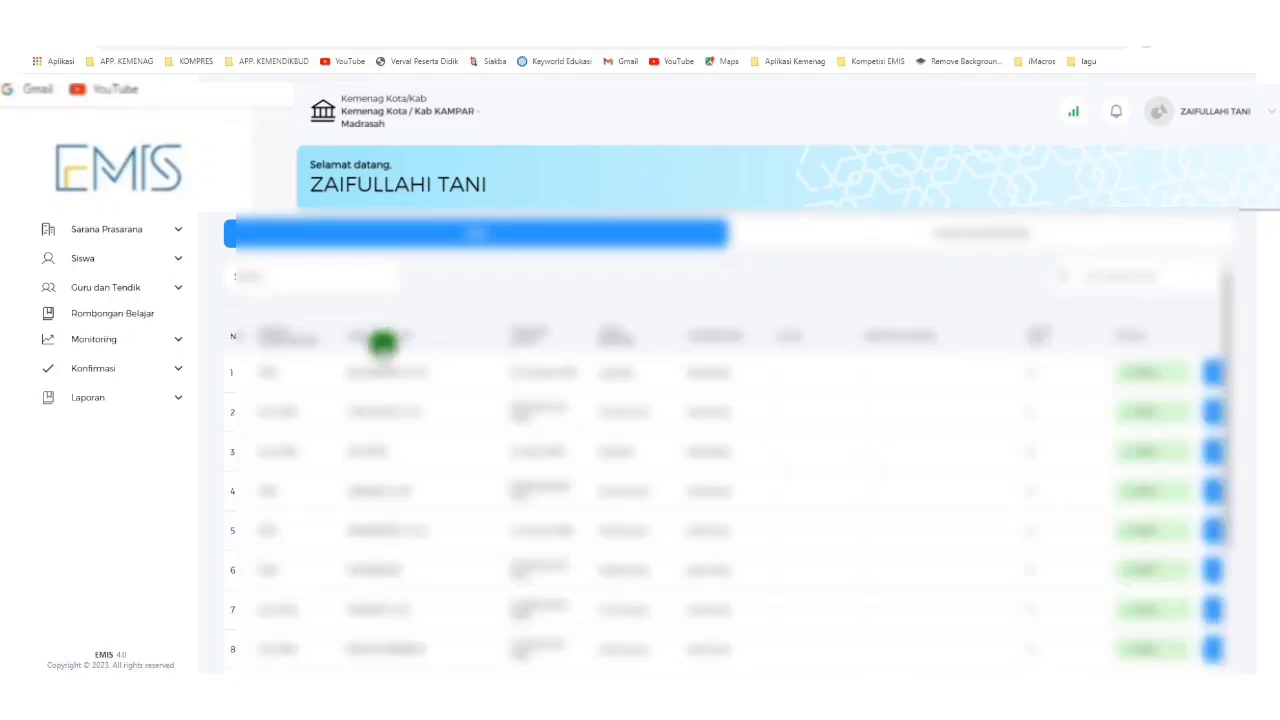
scroll(638, 543, down, 2)
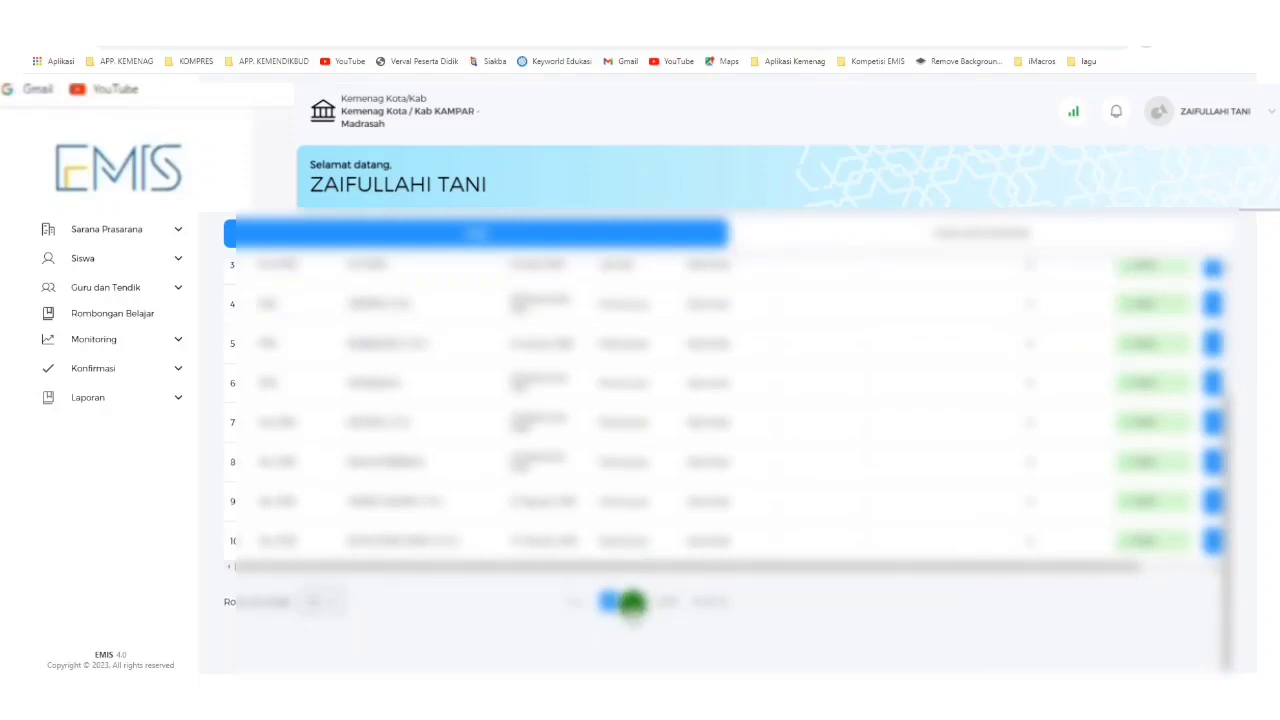
click(632, 602)
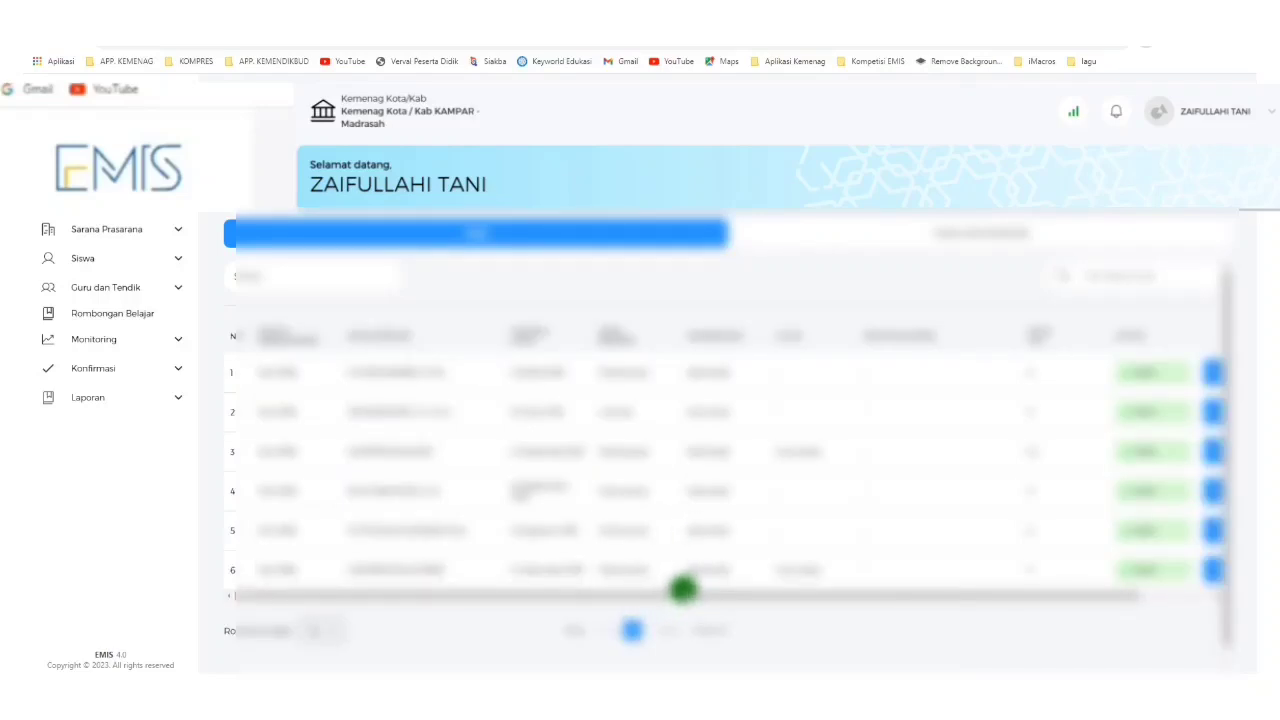
drag(682, 588, 1218, 603)
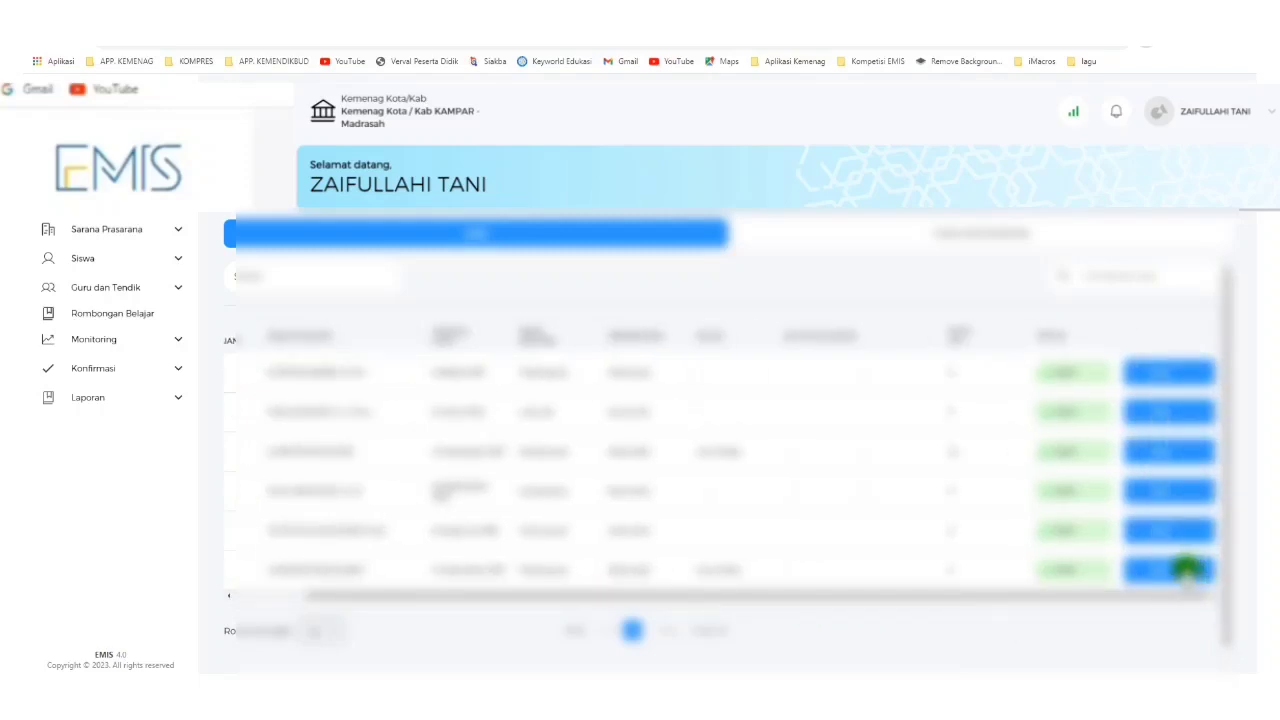
click(1185, 570)
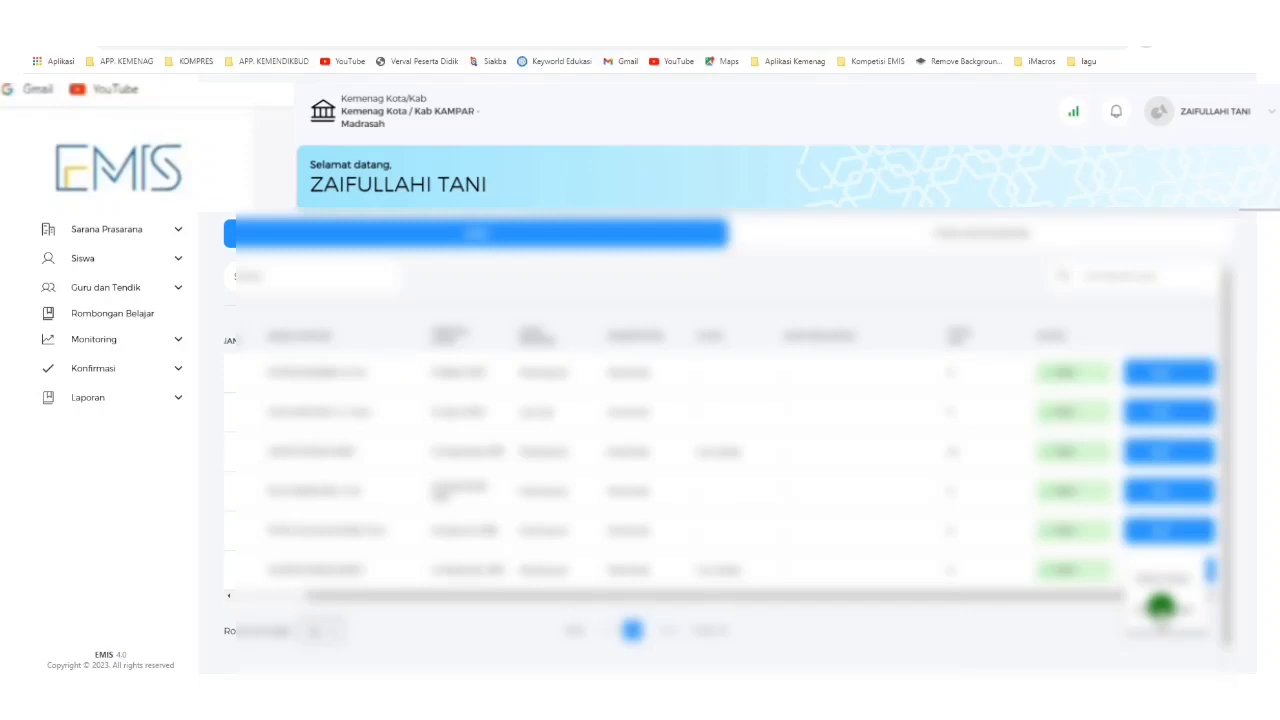
click(1160, 607)
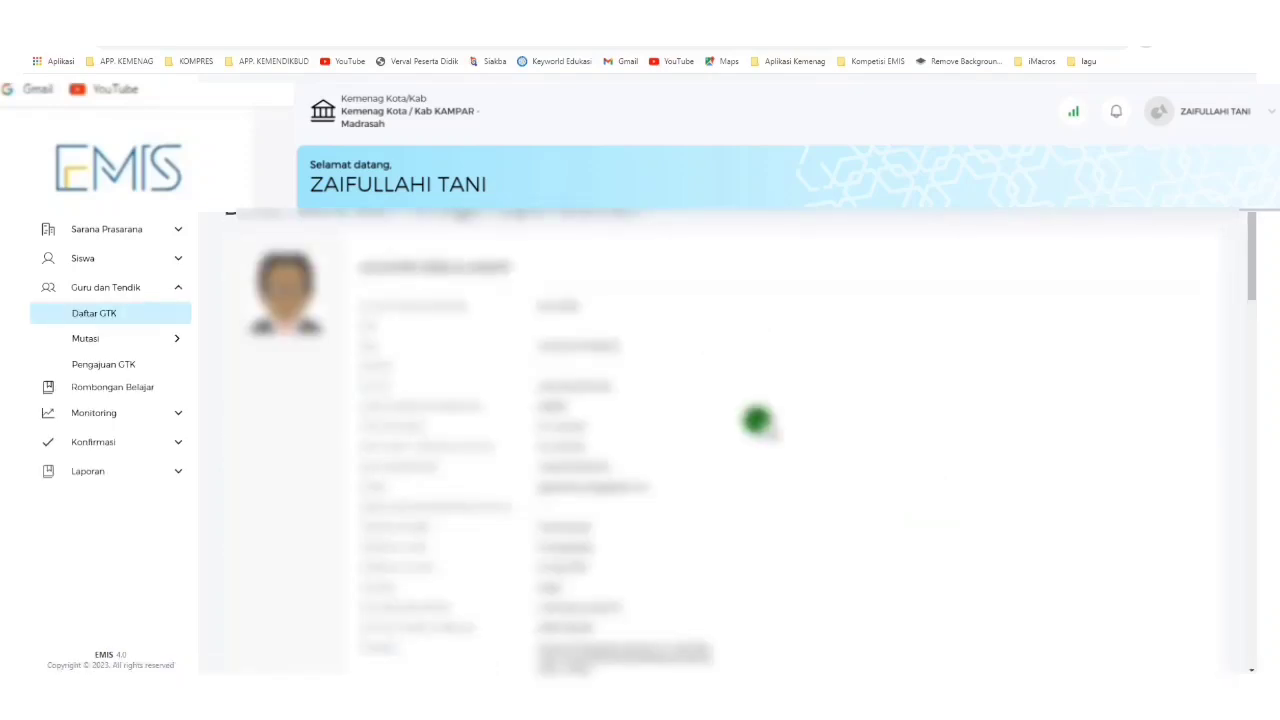
Request the S02c activation letter, ticking the agreement statement and confirming.
scroll(789, 423, down, 10)
scroll(866, 435, down, 2)
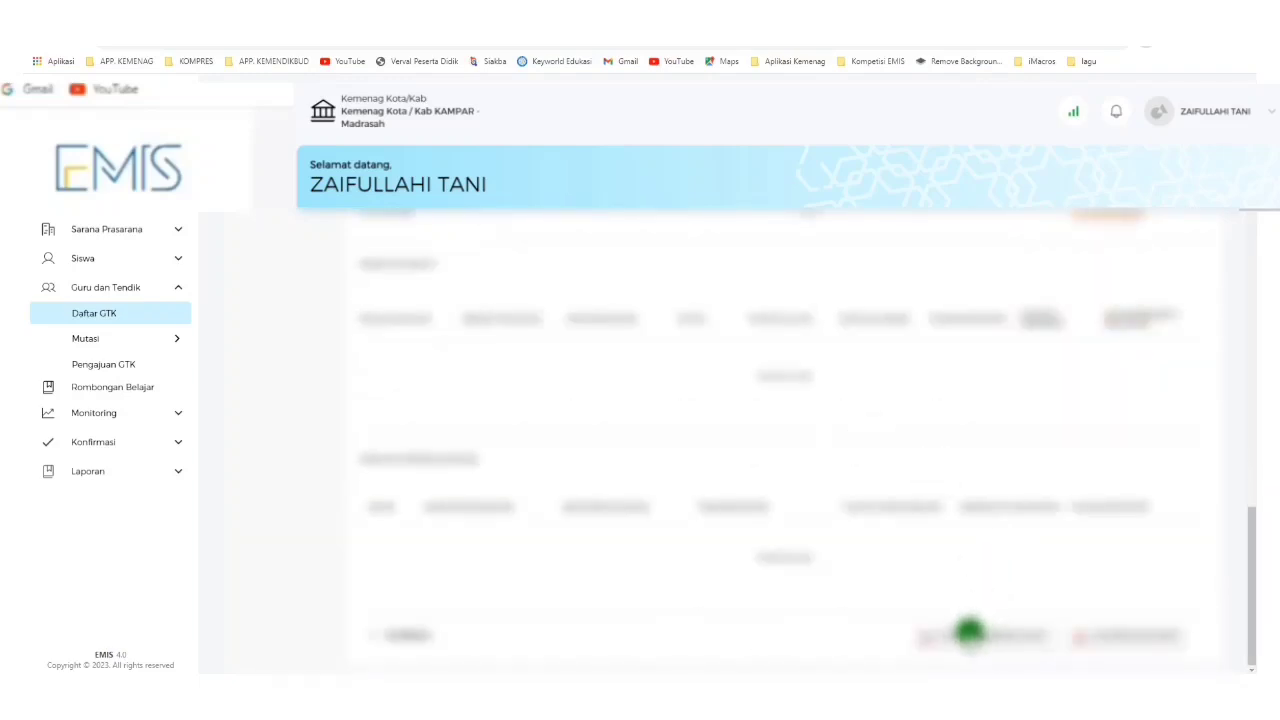
click(969, 632)
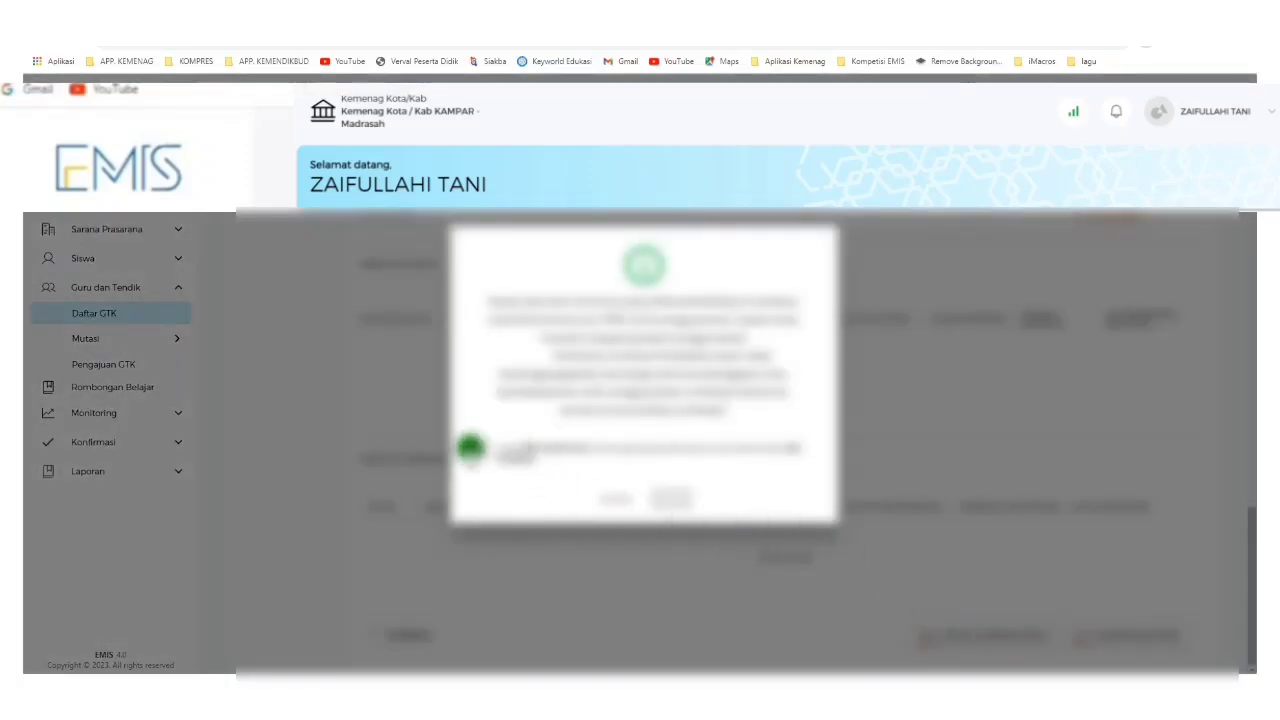
click(474, 448)
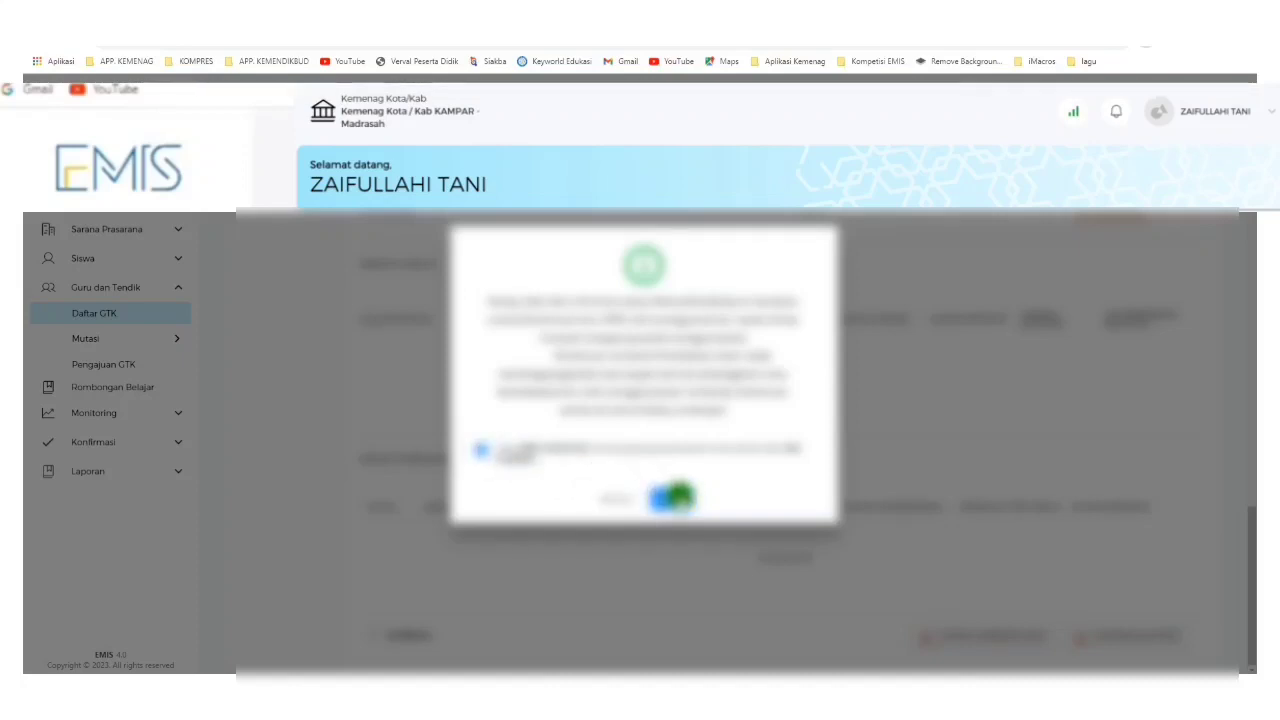
click(679, 496)
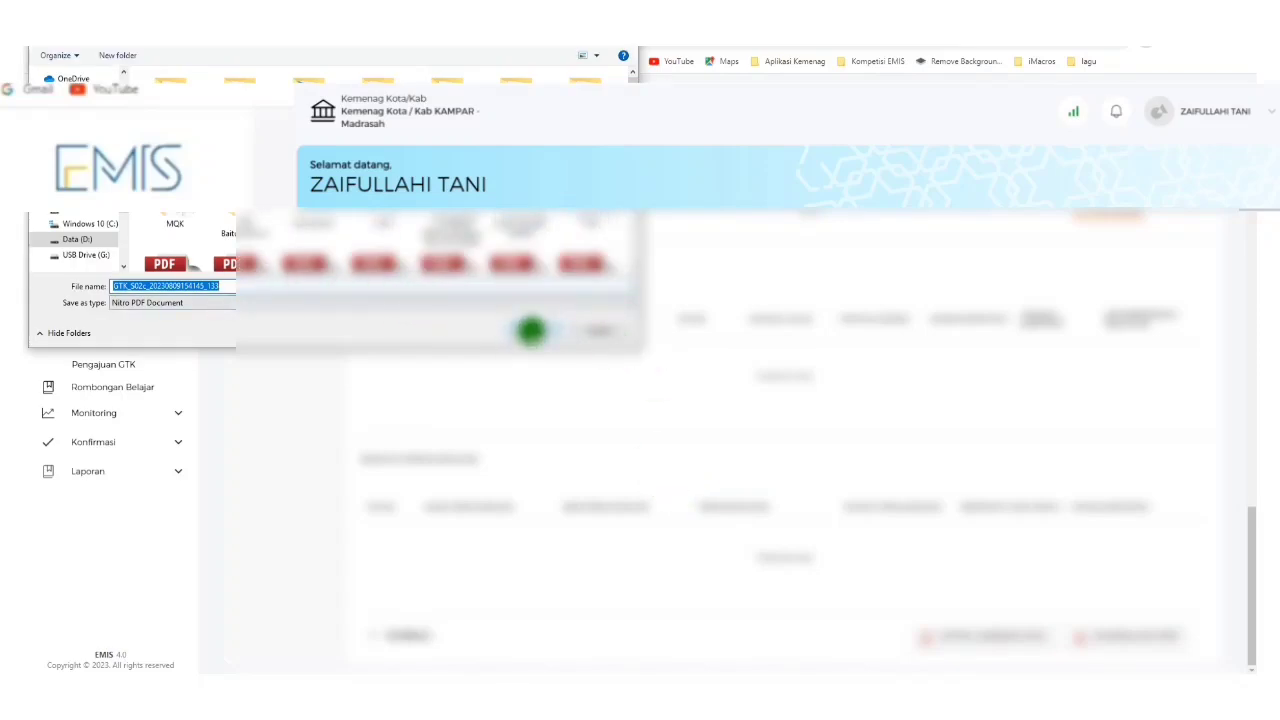
Save the GTK_S02c activation letter as a PDF file.
click(531, 330)
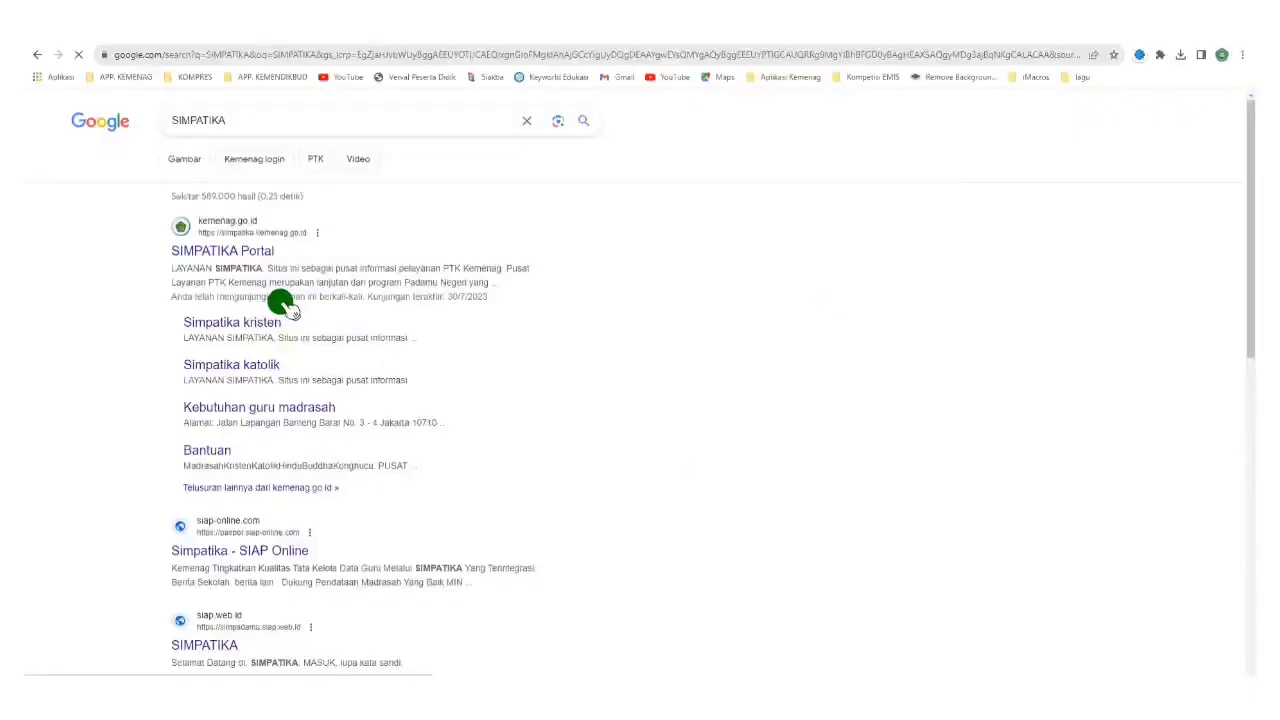
Open the SIMPATIKA Portal from the Google search results.
click(253, 249)
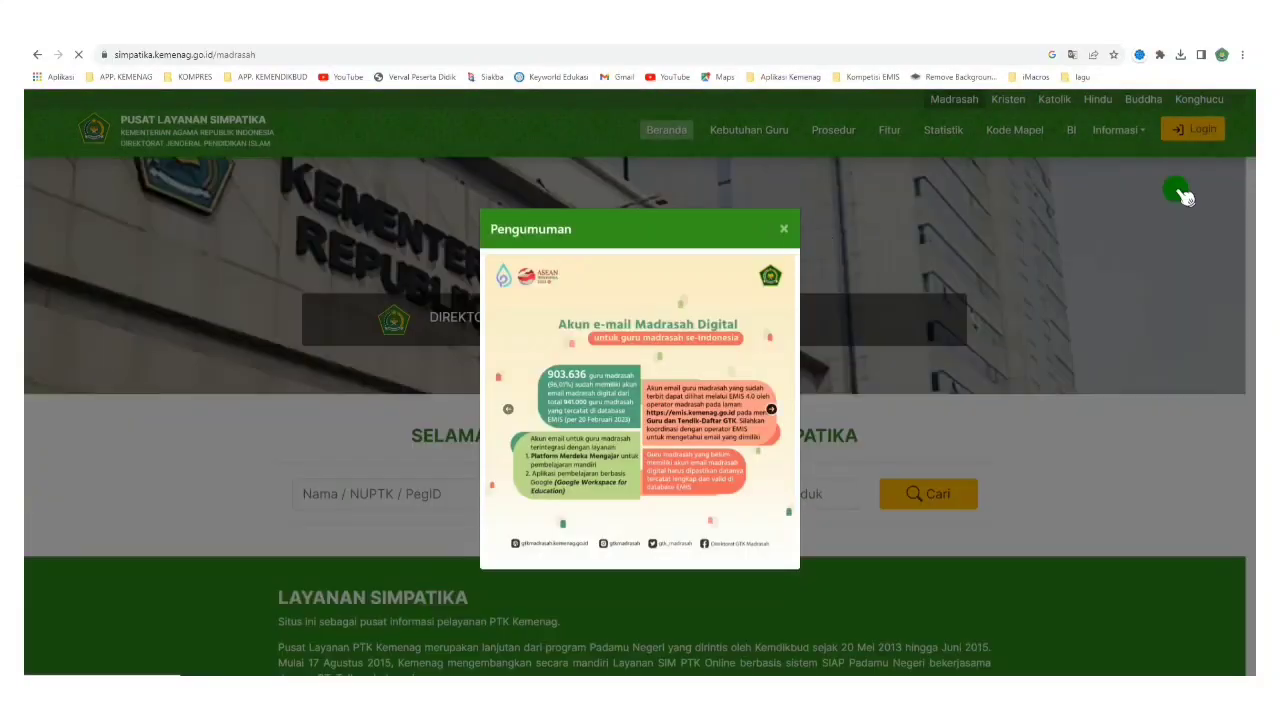
Dismiss the Pengumuman announcement and choose Aktivasi Akun PTK from the Simpatika login options.
click(1180, 195)
click(1193, 129)
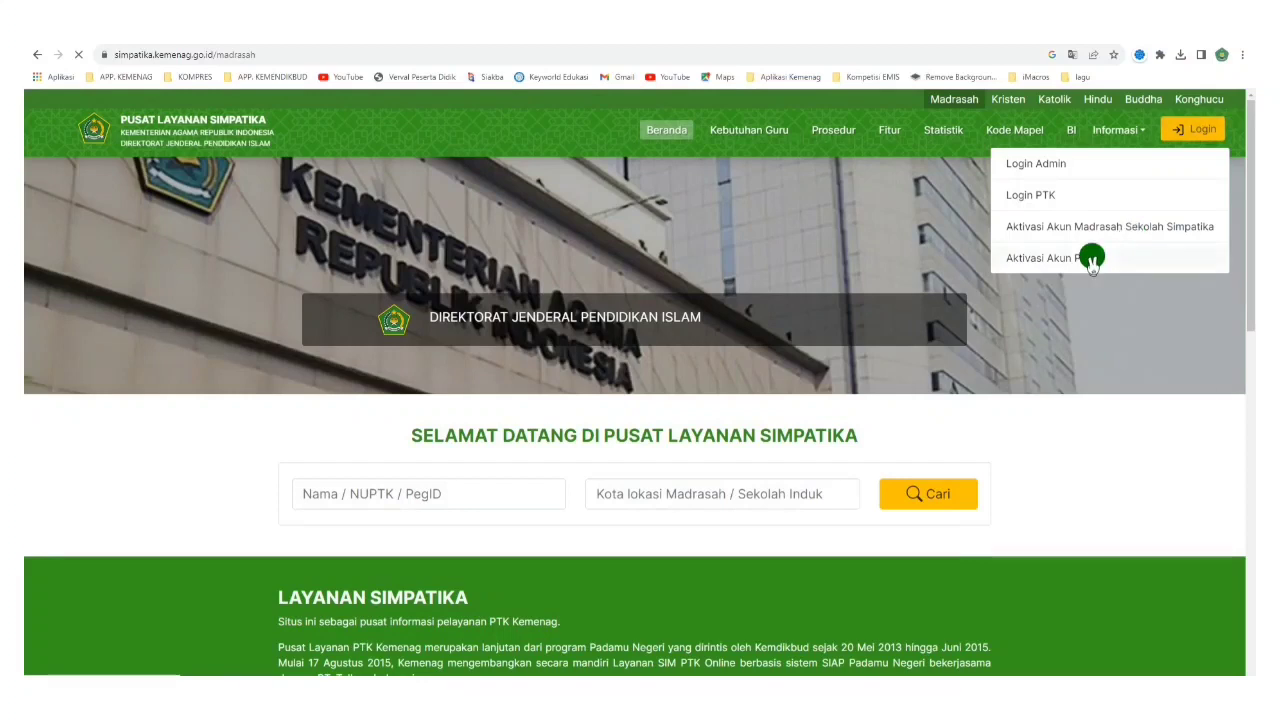
click(1091, 258)
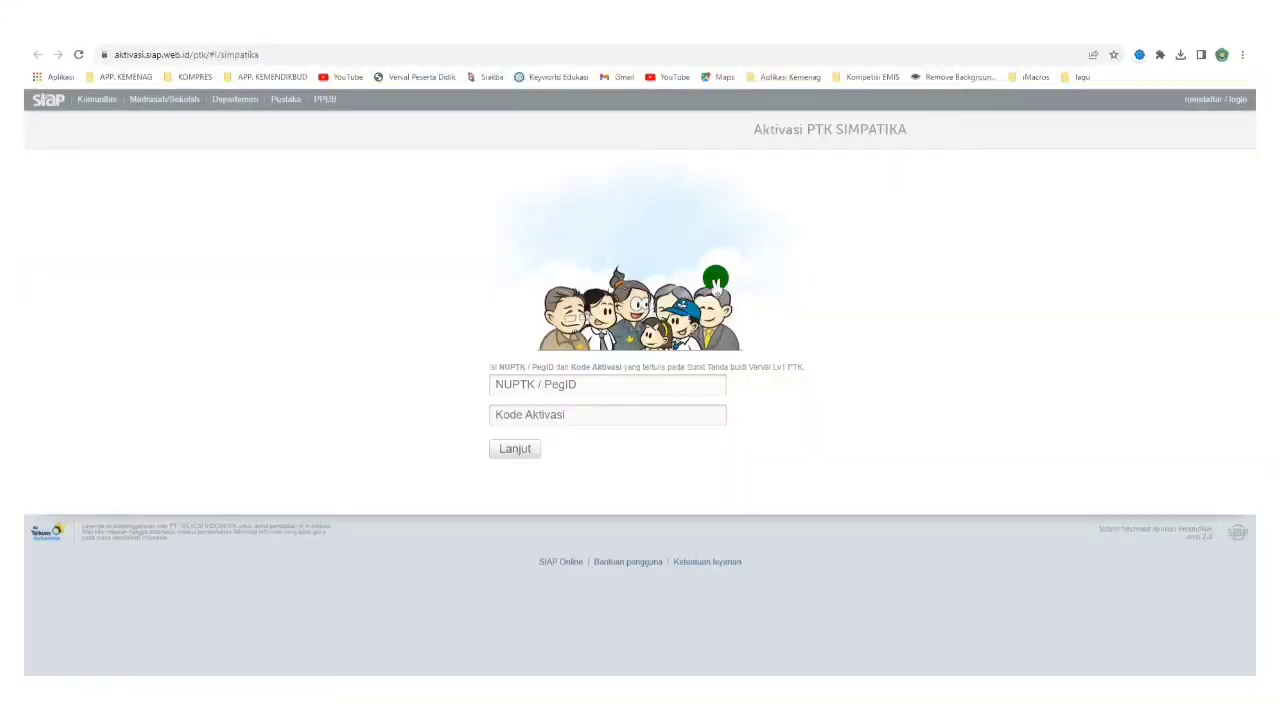
Enter the staff member's PegID and the letter's activation code, then submit with Lanjut.
click(621, 380)
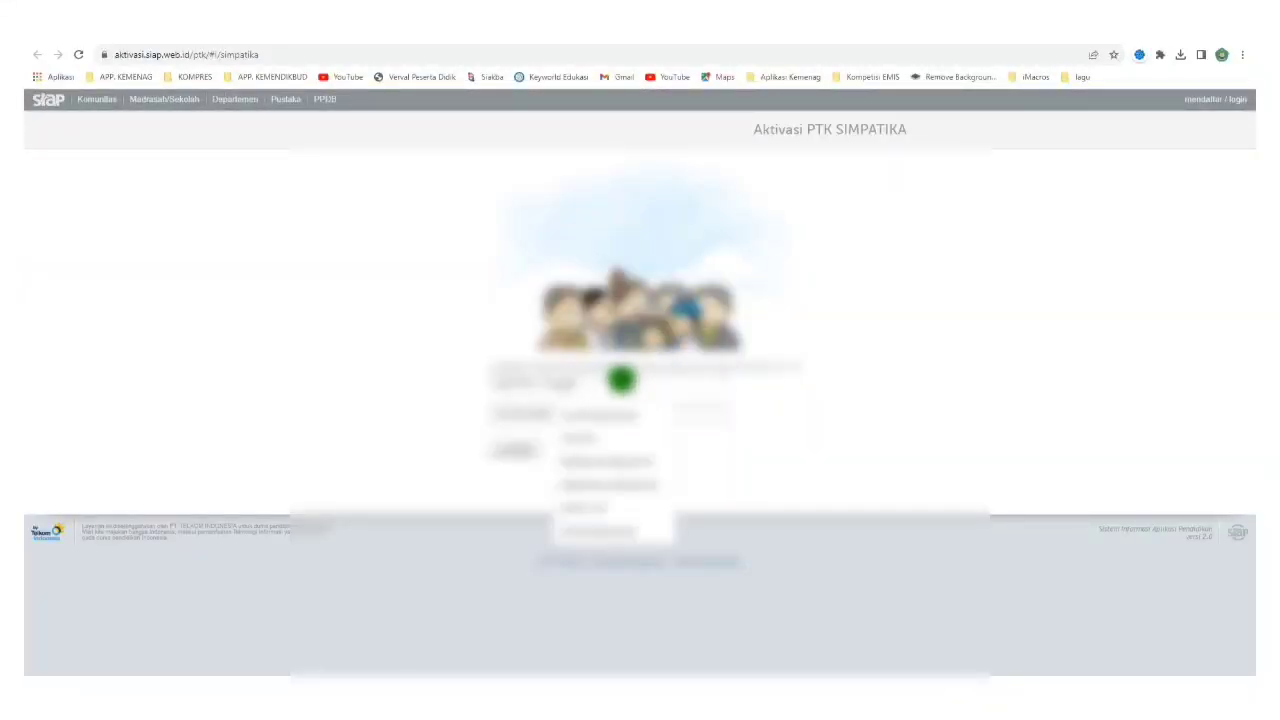
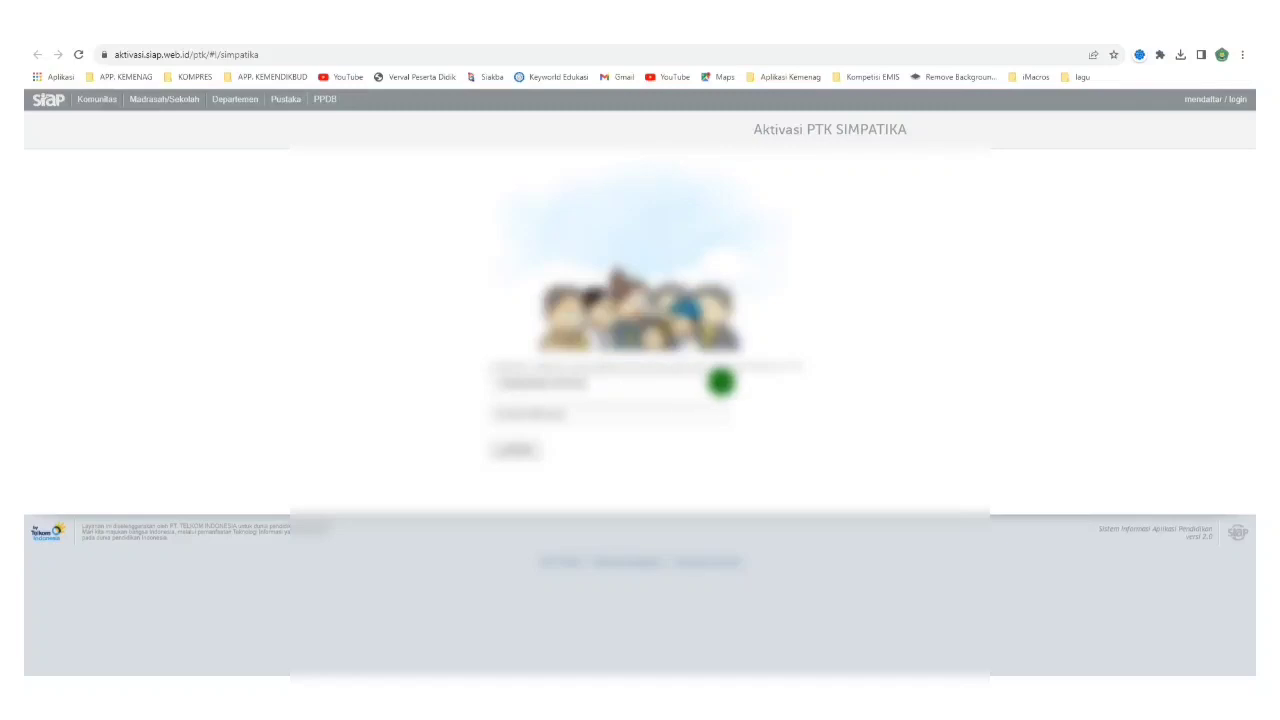
click(569, 415)
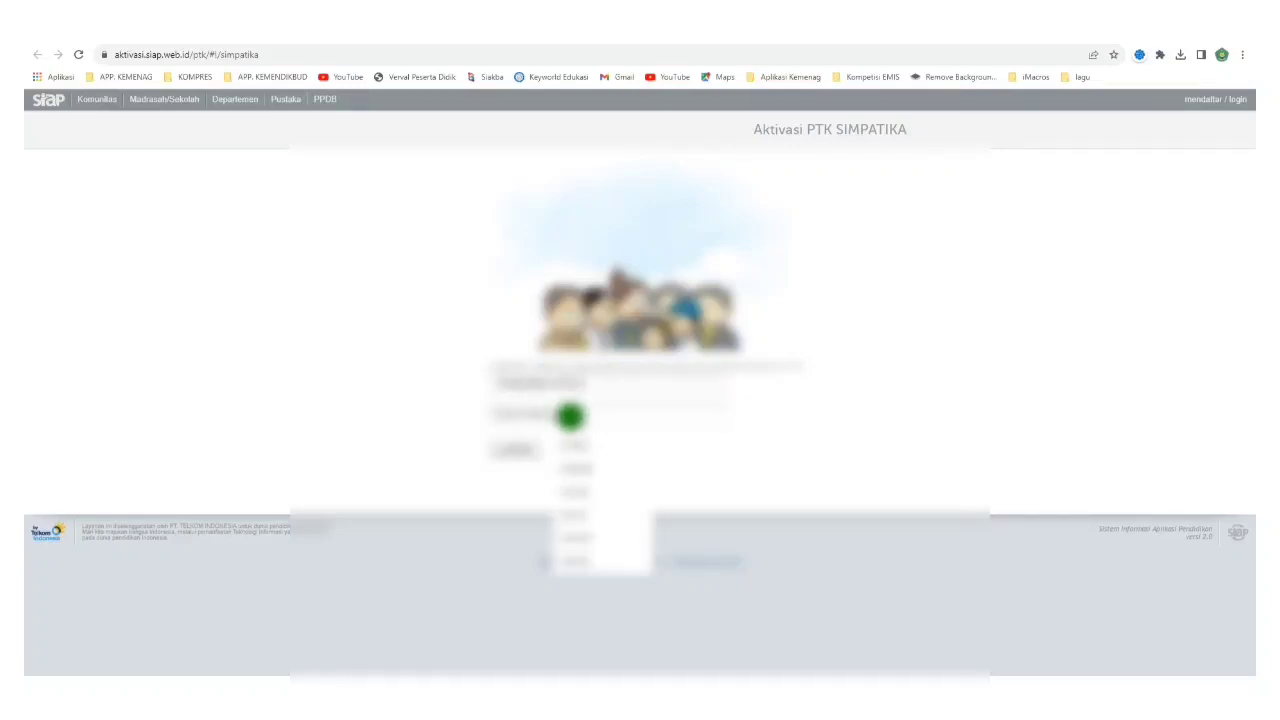
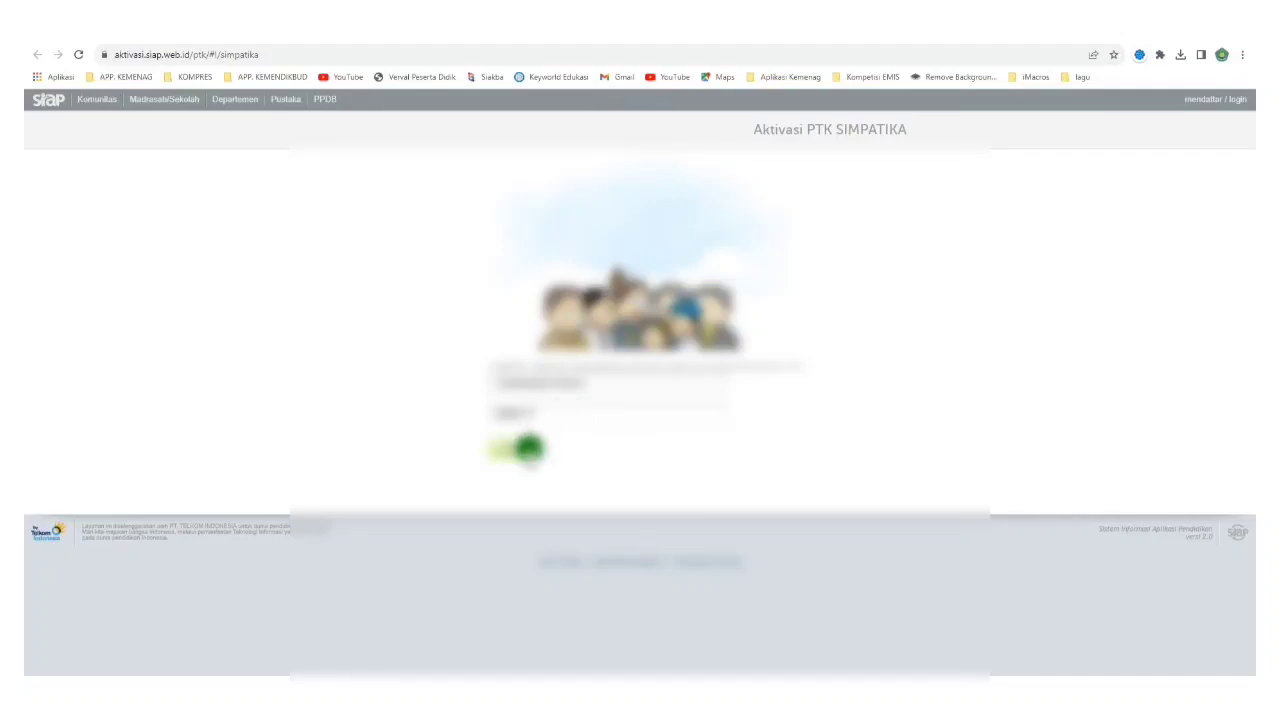
click(528, 450)
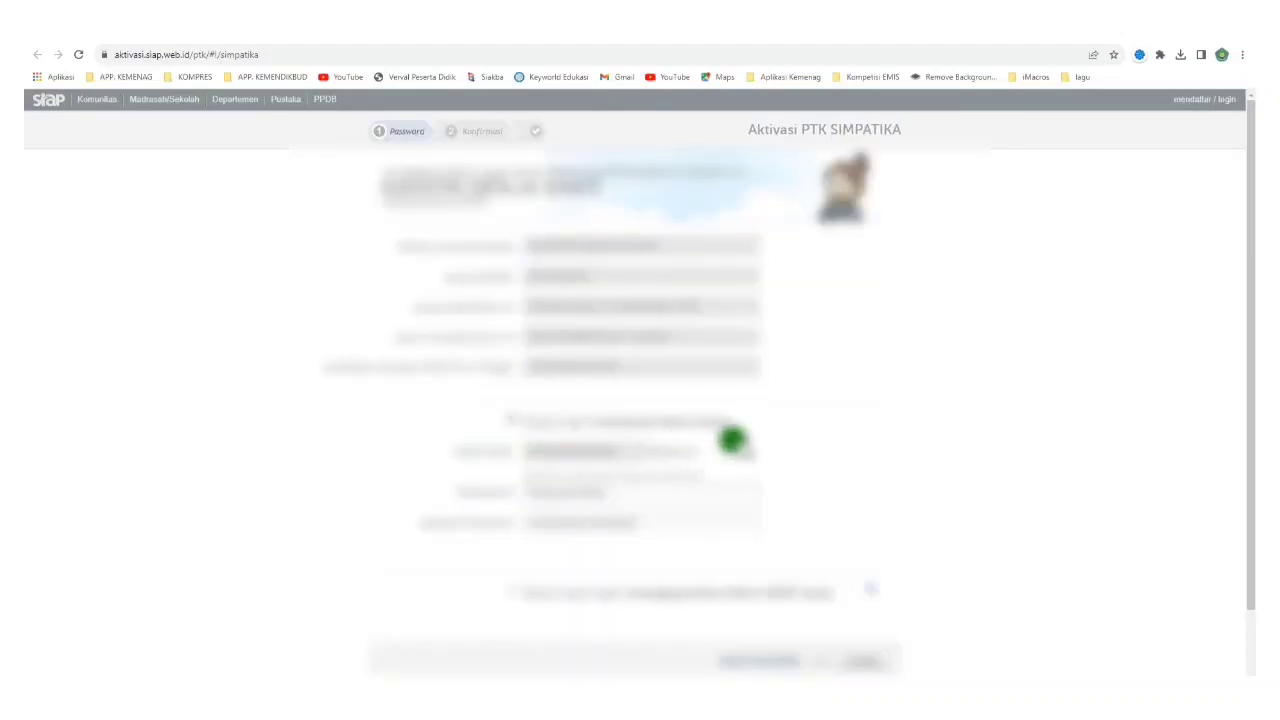
Screenshot the activation confirmation details, confirm the PTK activation, and follow the SIMPATIKA login link.
scroll(789, 428, down, 1)
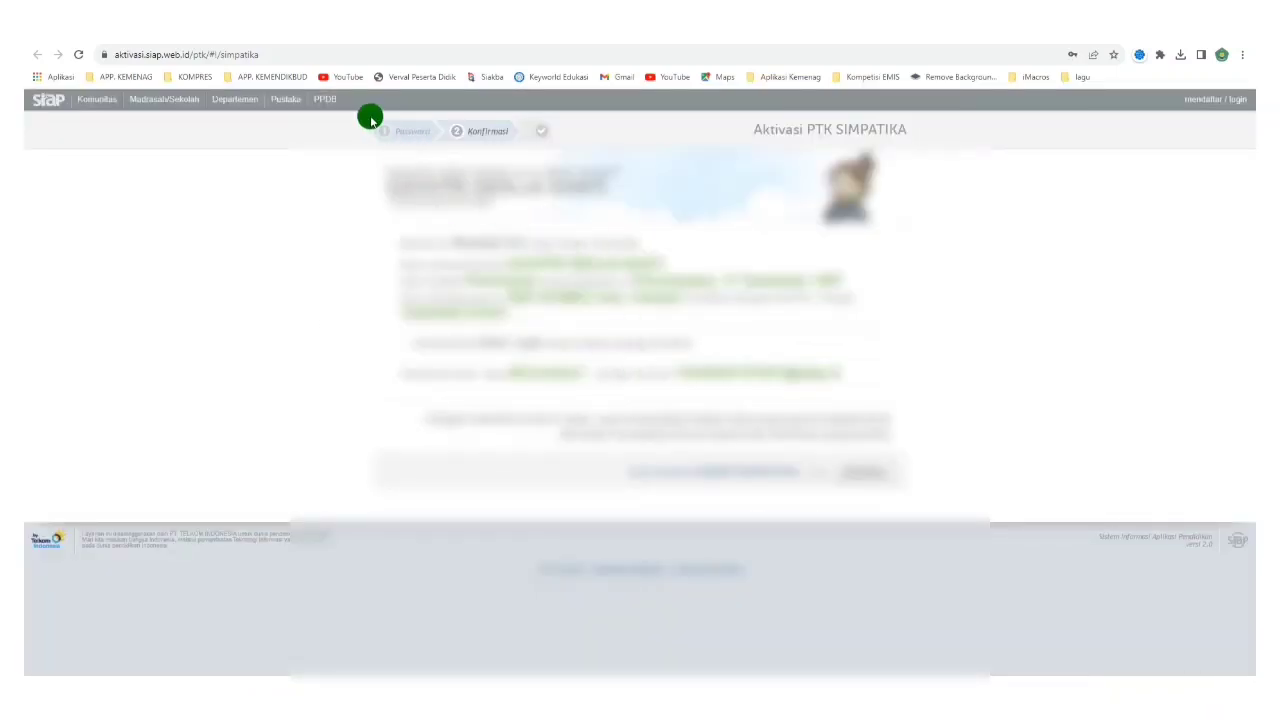
key(super+shift+s)
drag(358, 113, 962, 514)
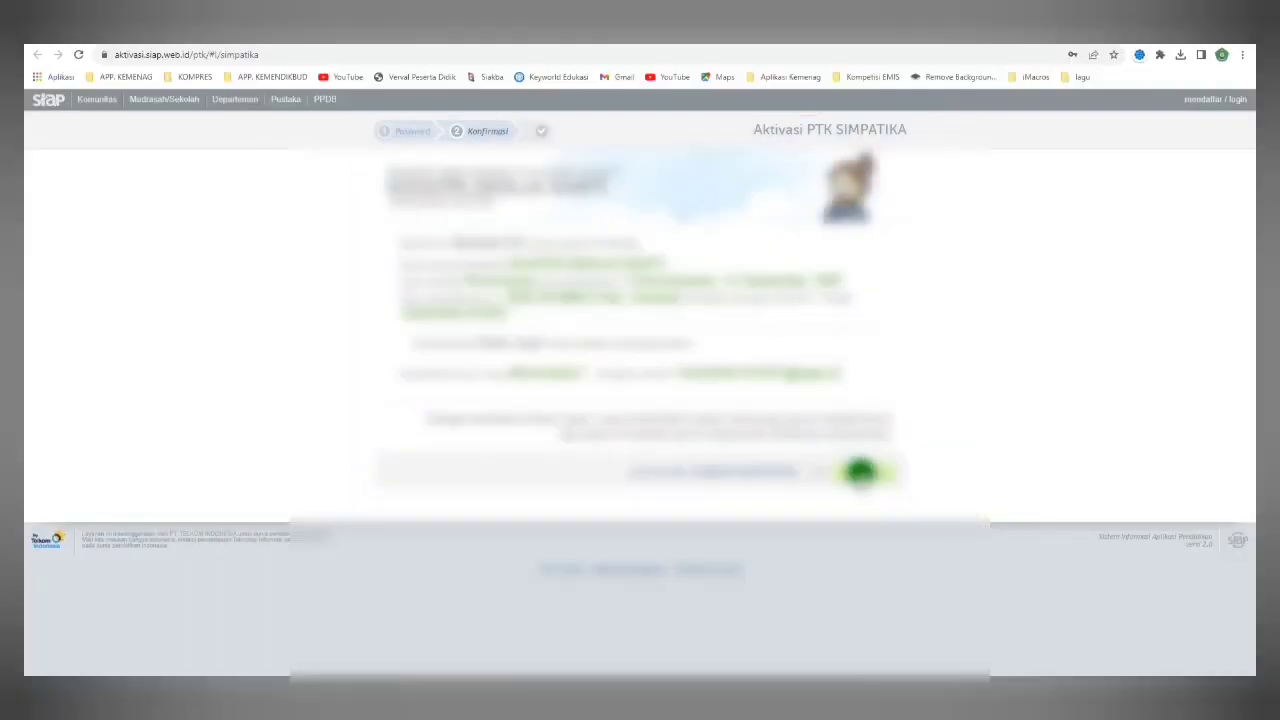
click(860, 472)
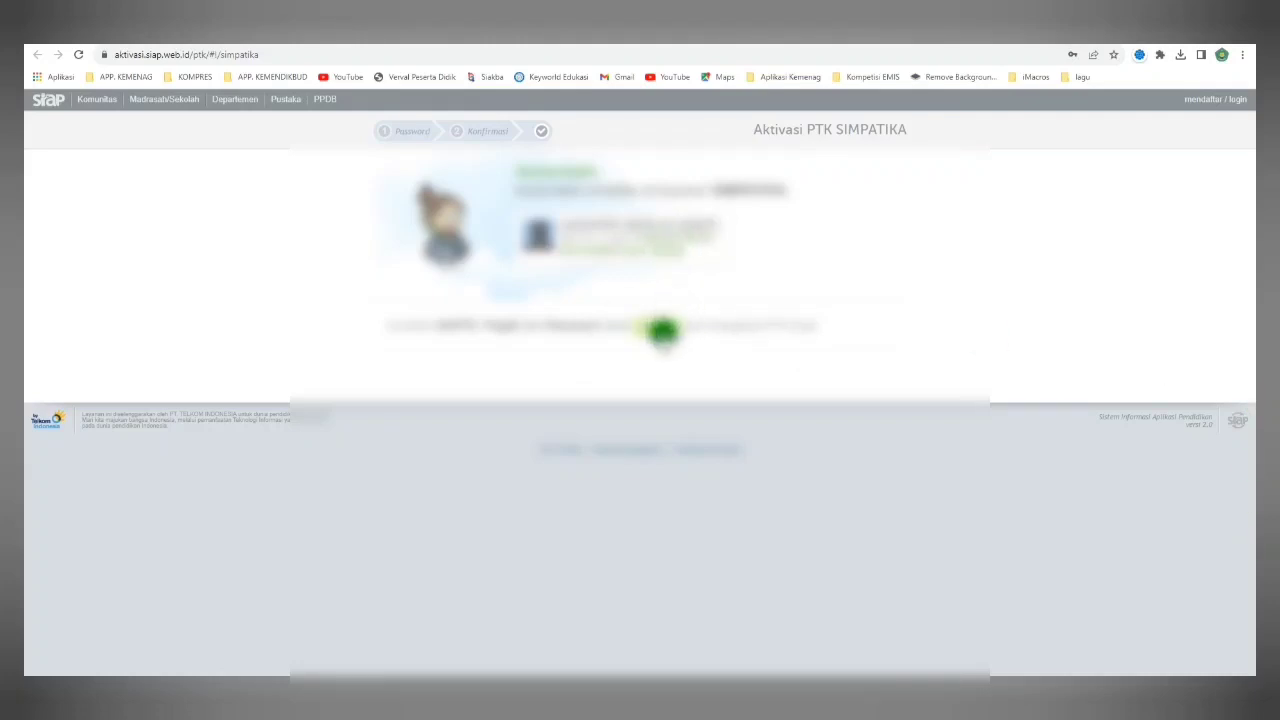
click(660, 326)
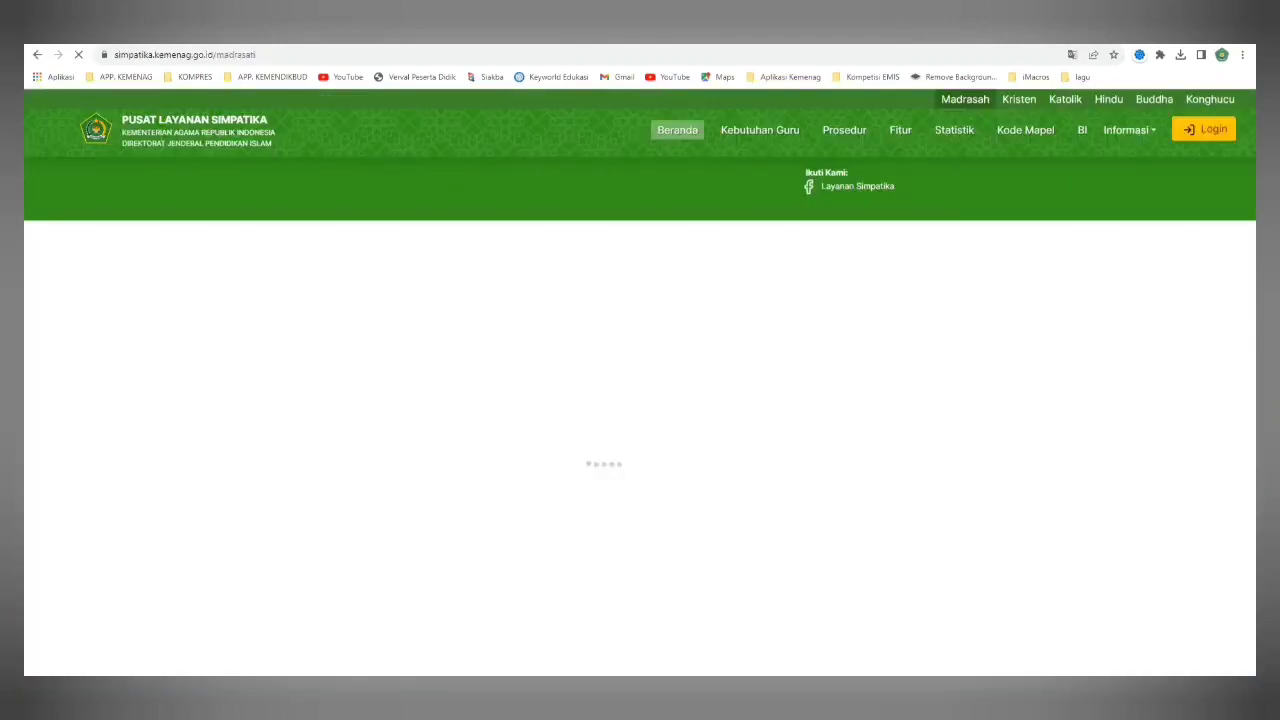
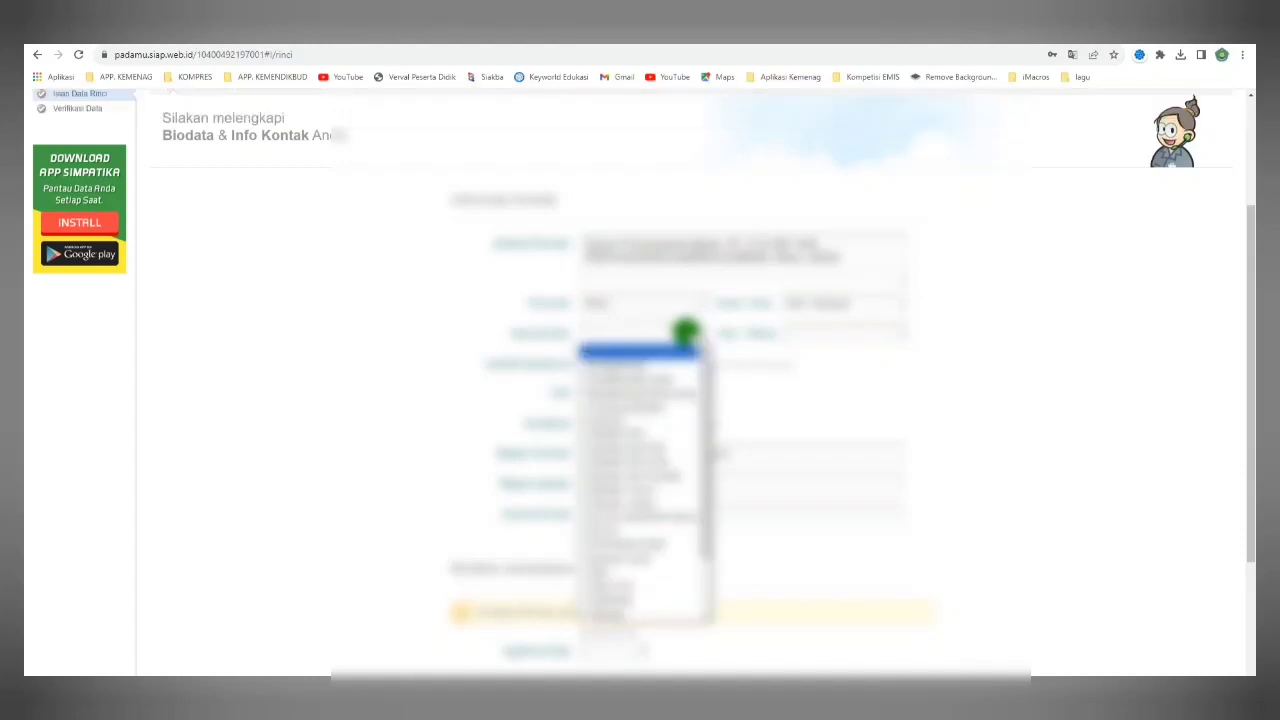
Choose values for the remaining biodata dropdowns and enter the code 28464.
click(646, 417)
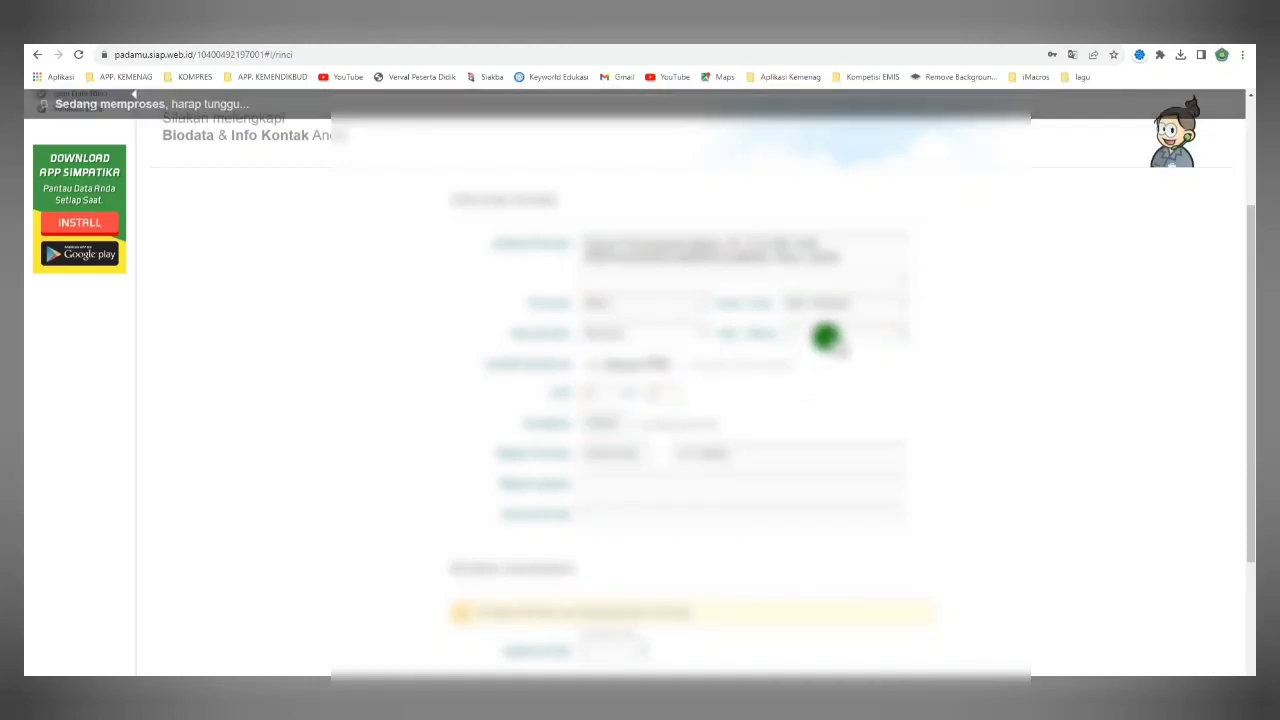
click(826, 334)
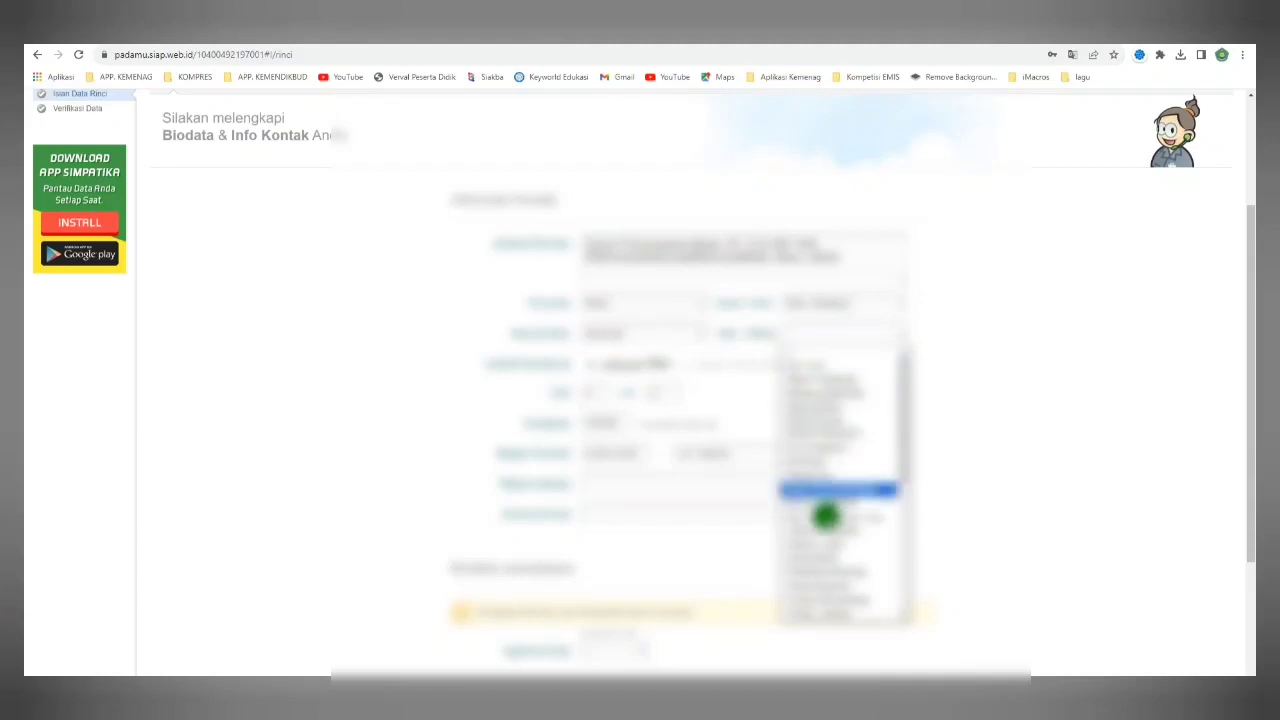
click(848, 578)
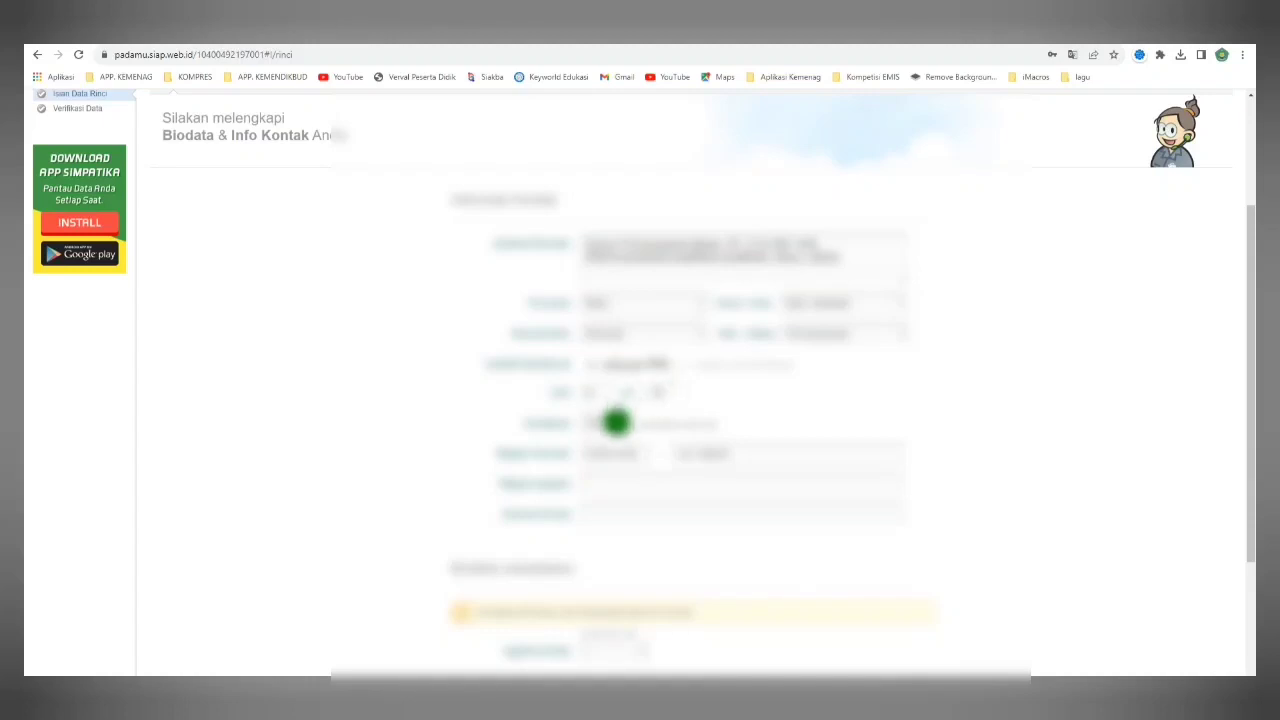
click(590, 427)
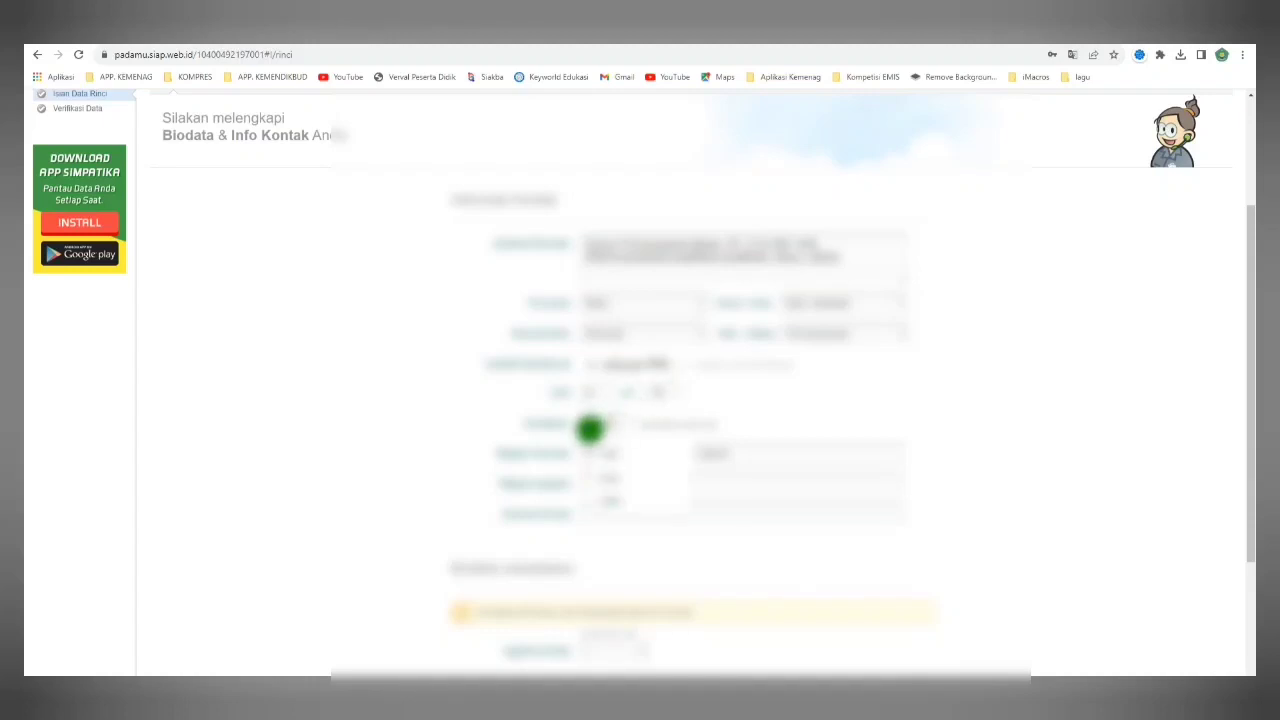
text(28464)
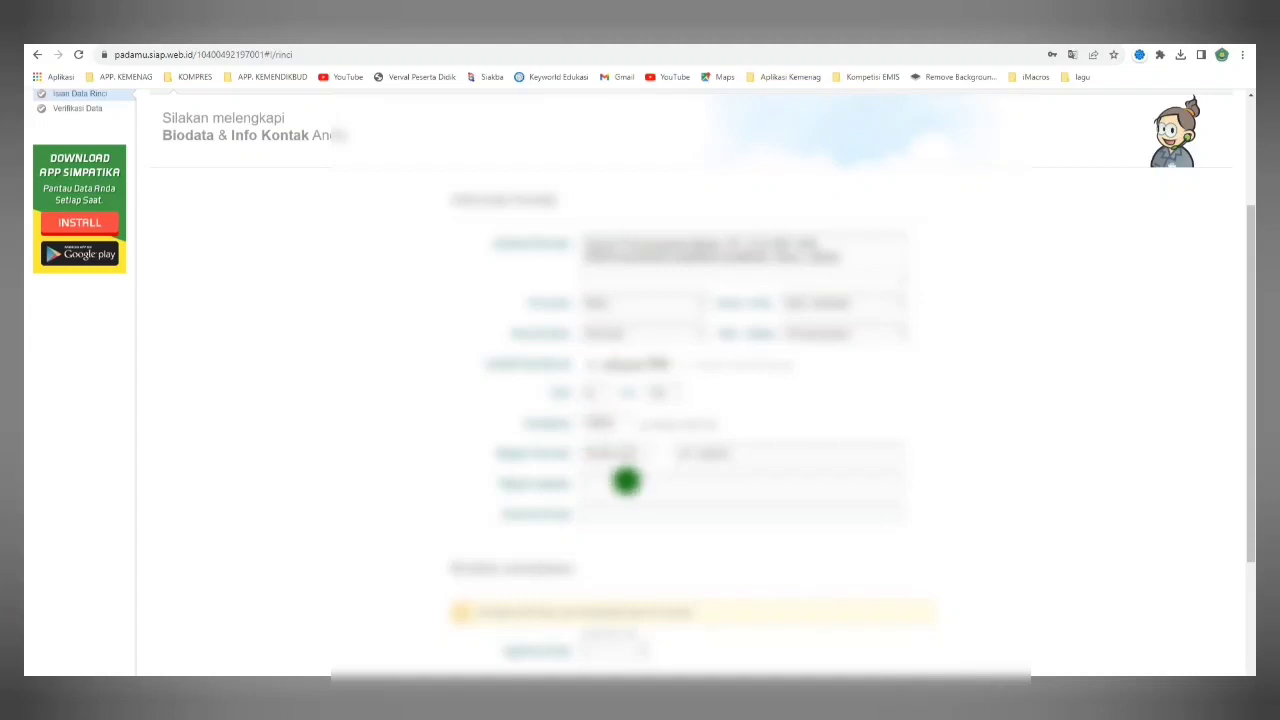
Paste the PTK's mobile phone number and e-mail address into the contact fields.
click(625, 482)
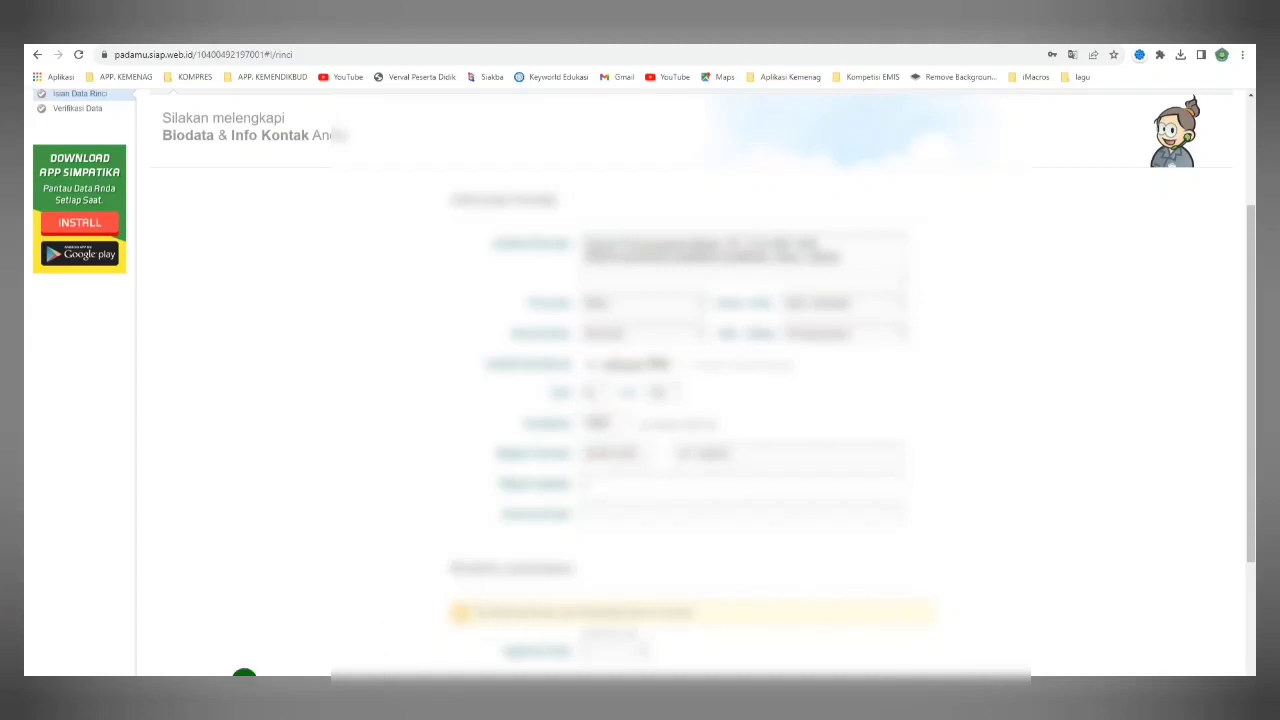
key(ctrl+v)
click(627, 515)
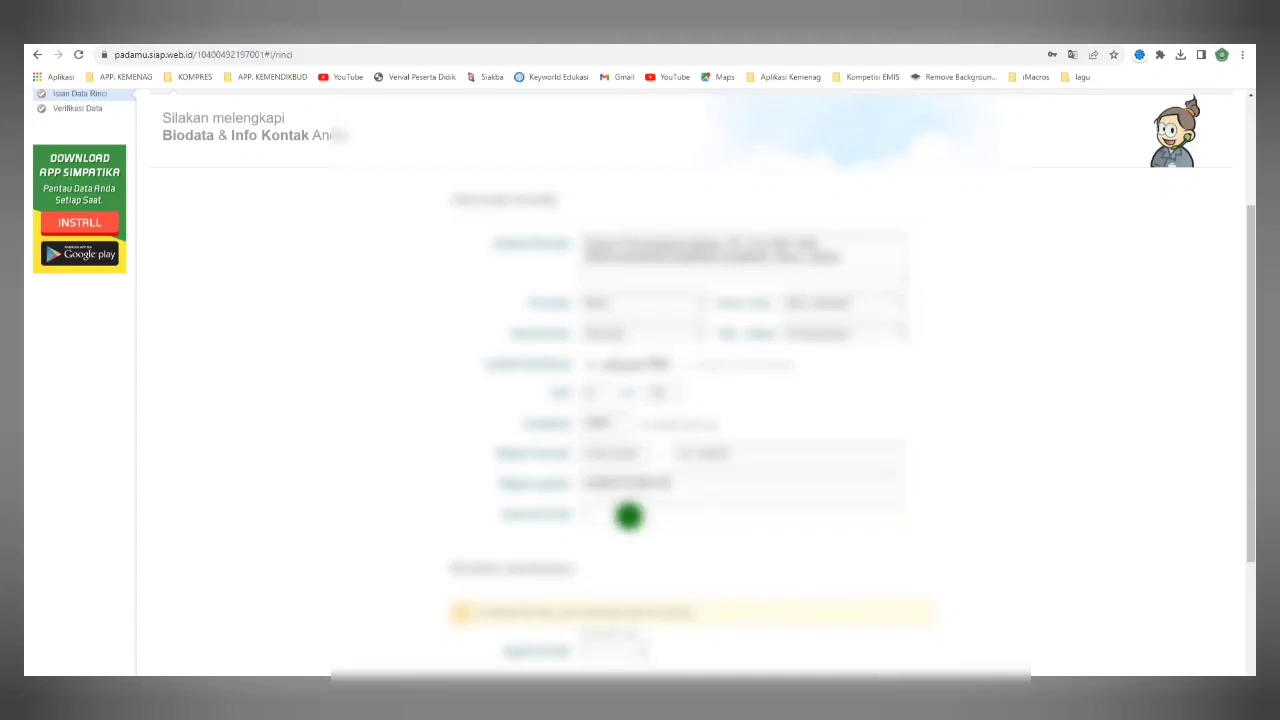
key(ctrl+v)
Set the status options and enter the family-data numbers 19 and 0000021, choosing the second option last.
scroll(628, 515, down, 2)
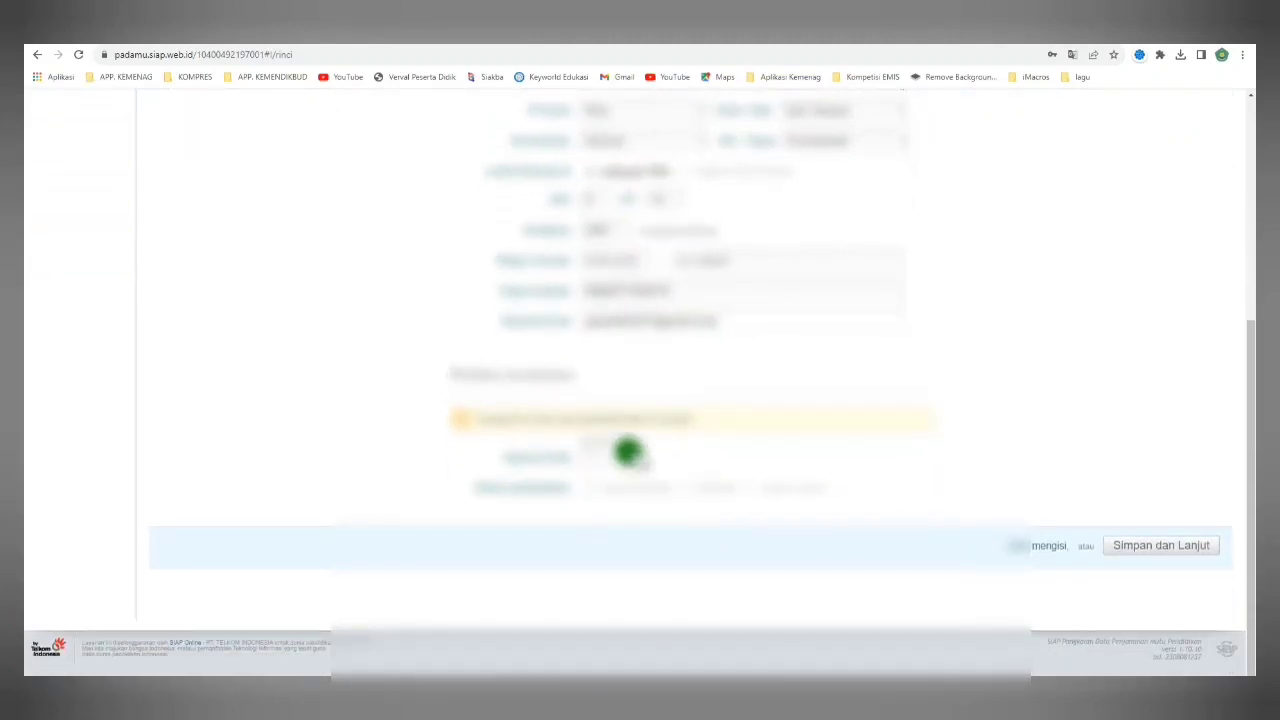
click(627, 453)
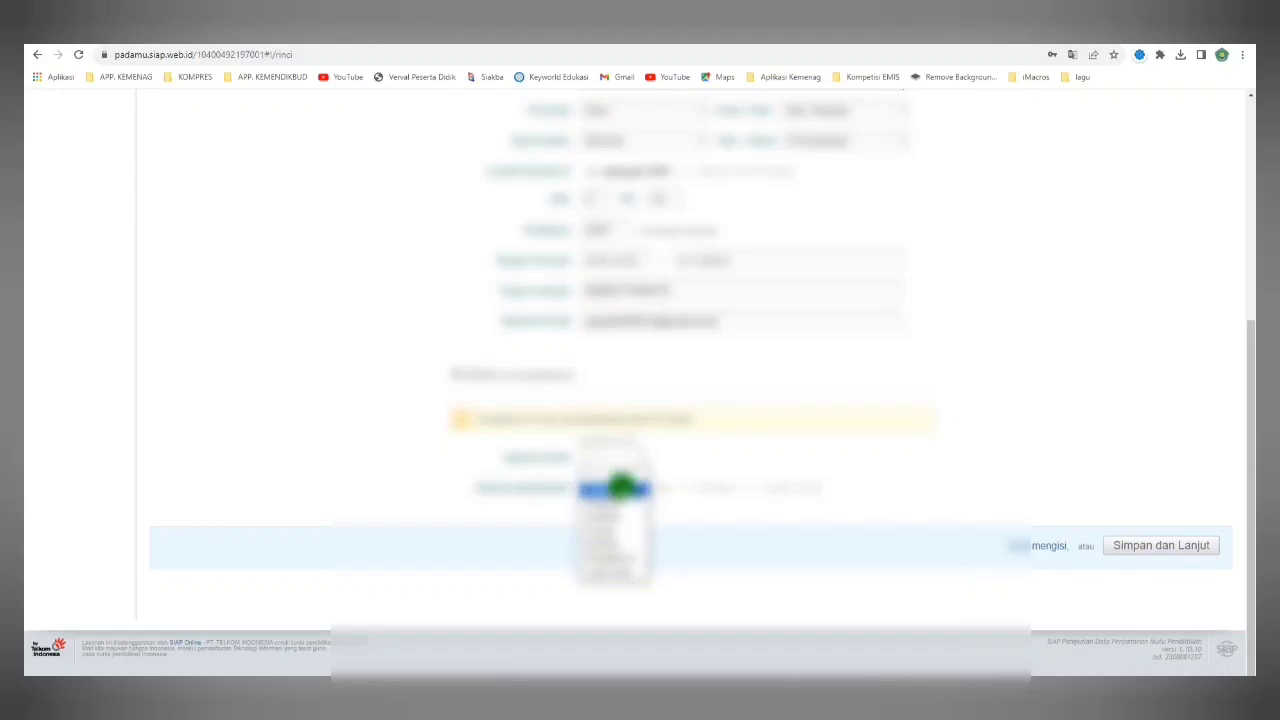
click(614, 486)
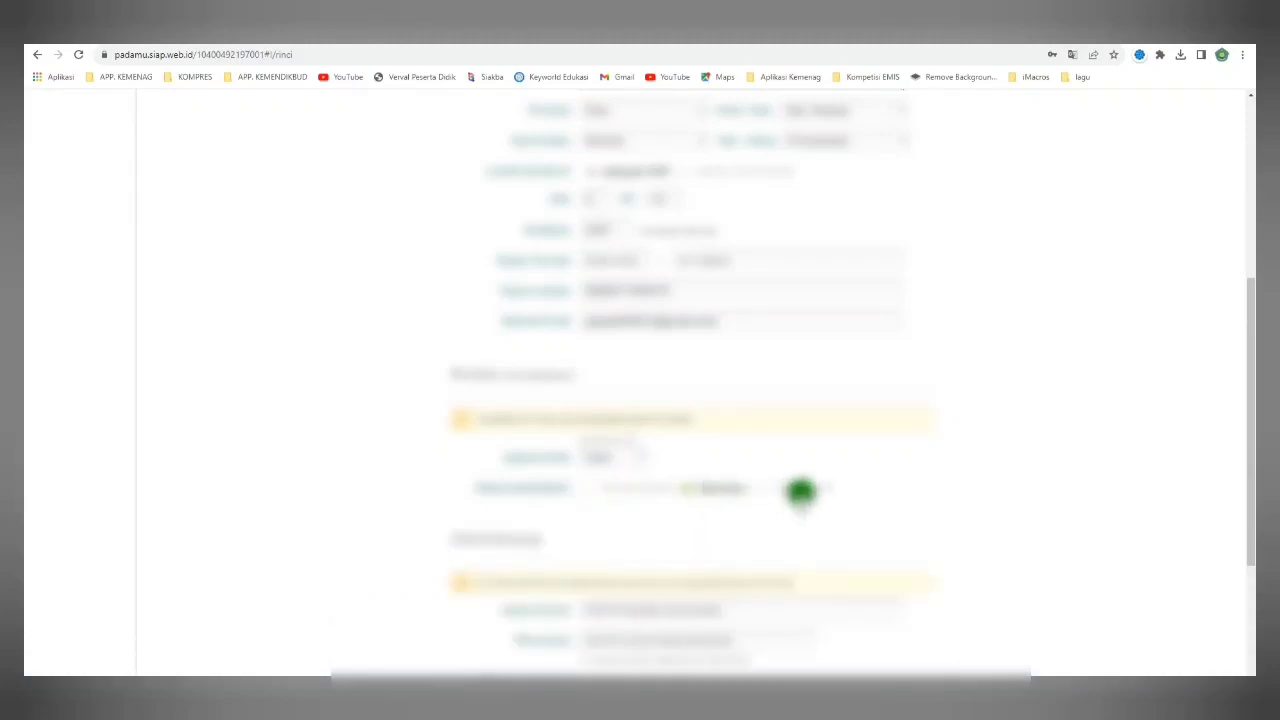
scroll(951, 474, down, 2)
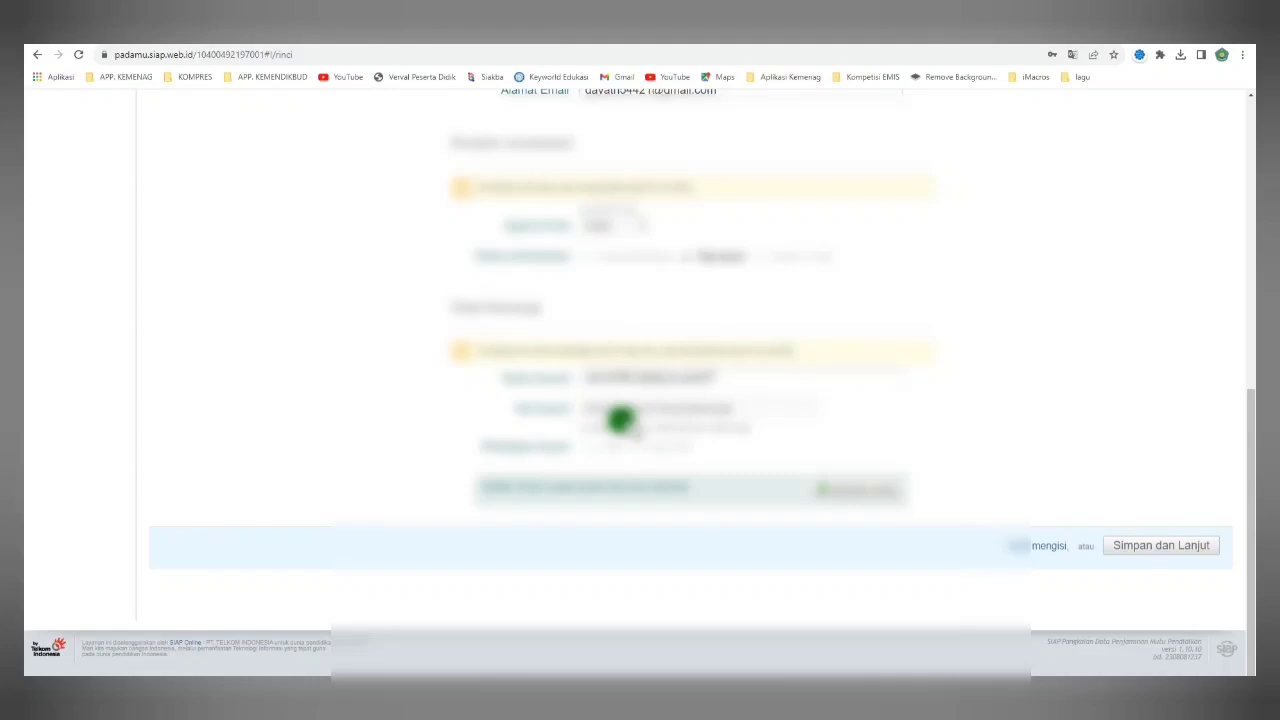
click(622, 409)
text(19)
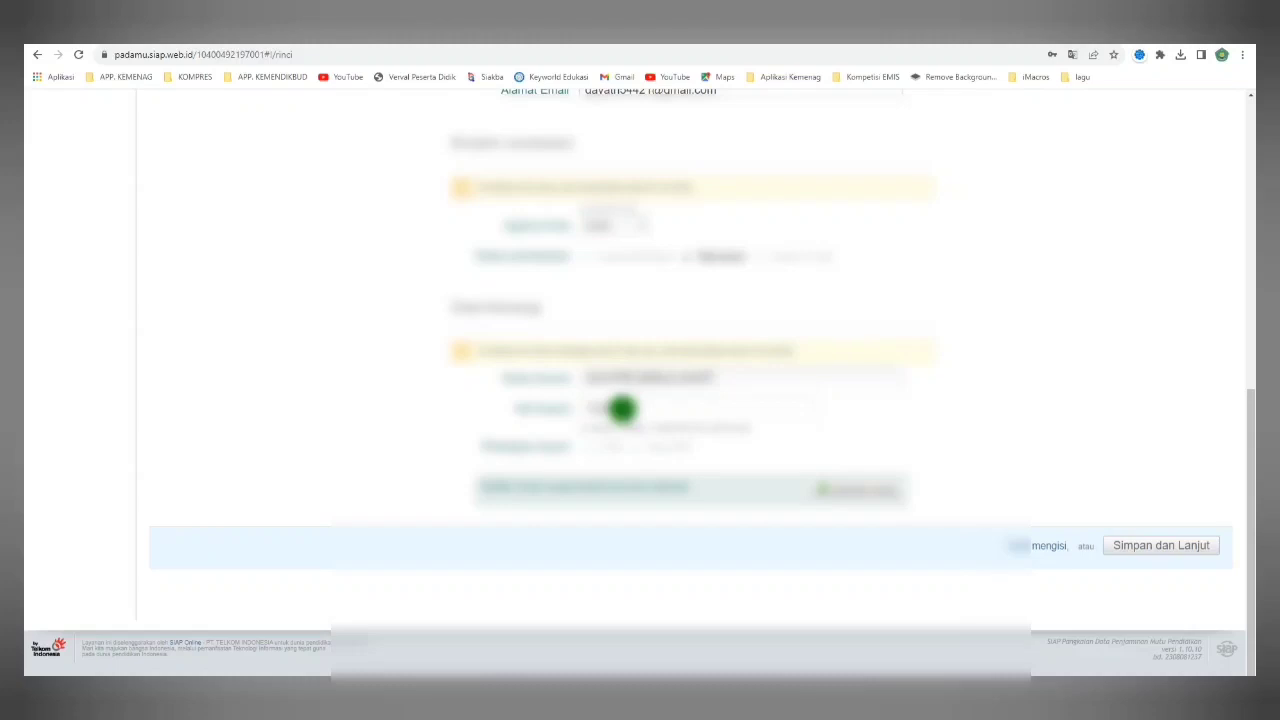
text(00)
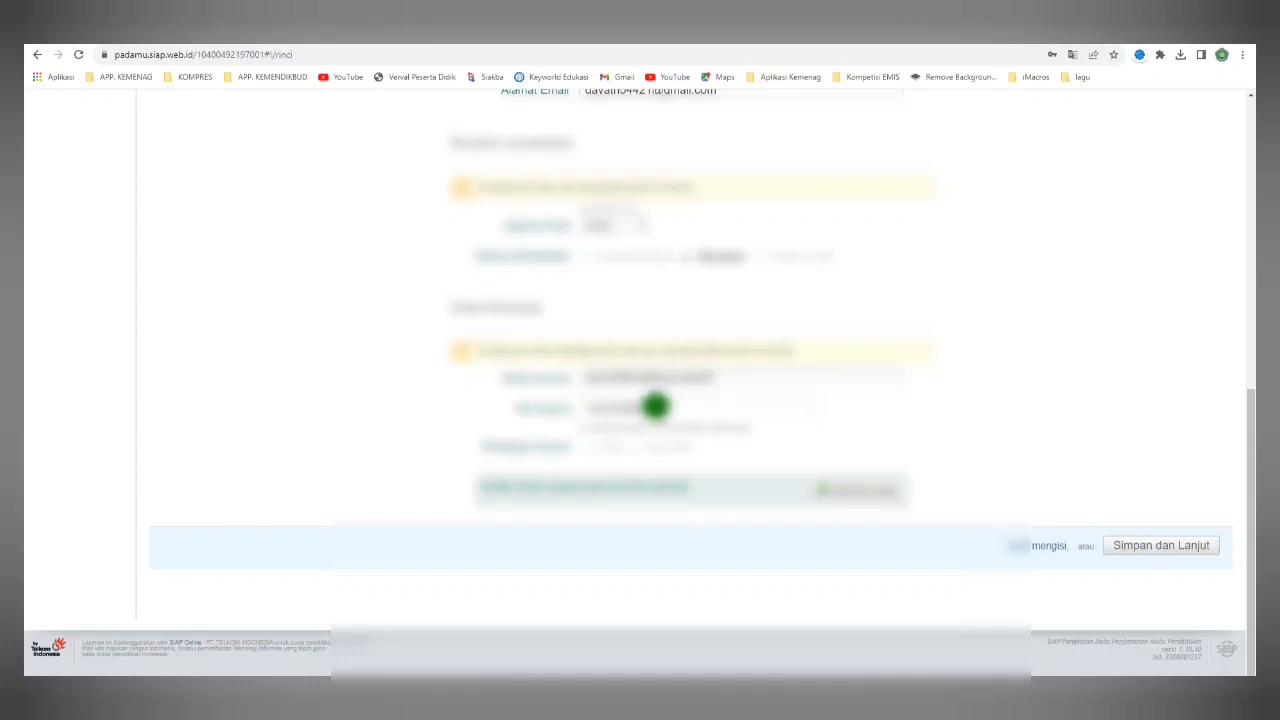
text(00021)
click(634, 447)
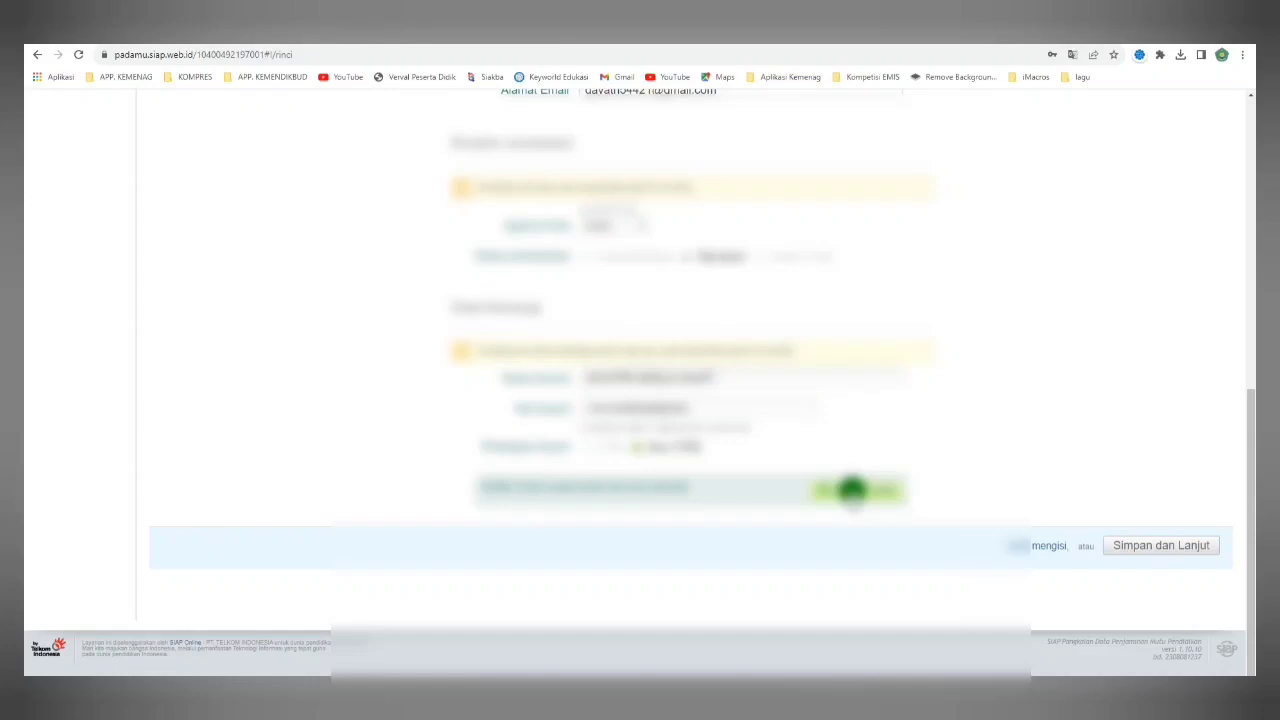
Save the biodata, then set the employment status and start date on Kepegawaian.
click(1141, 549)
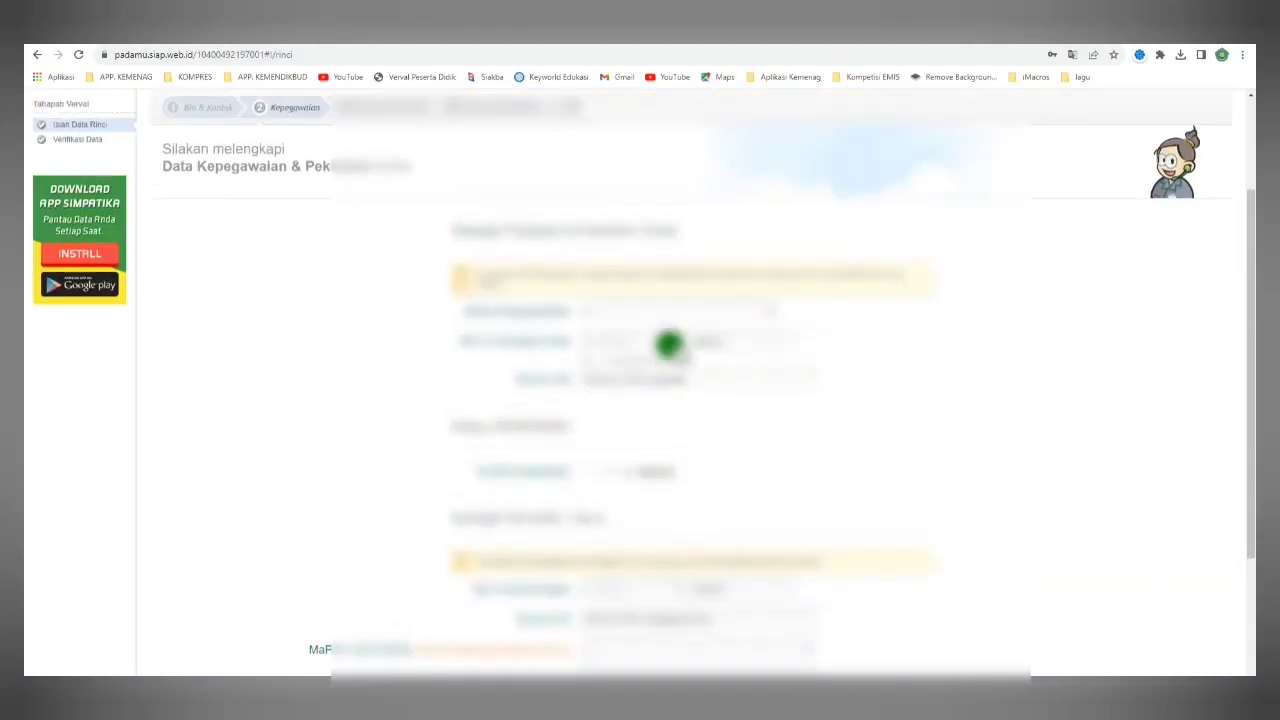
click(662, 314)
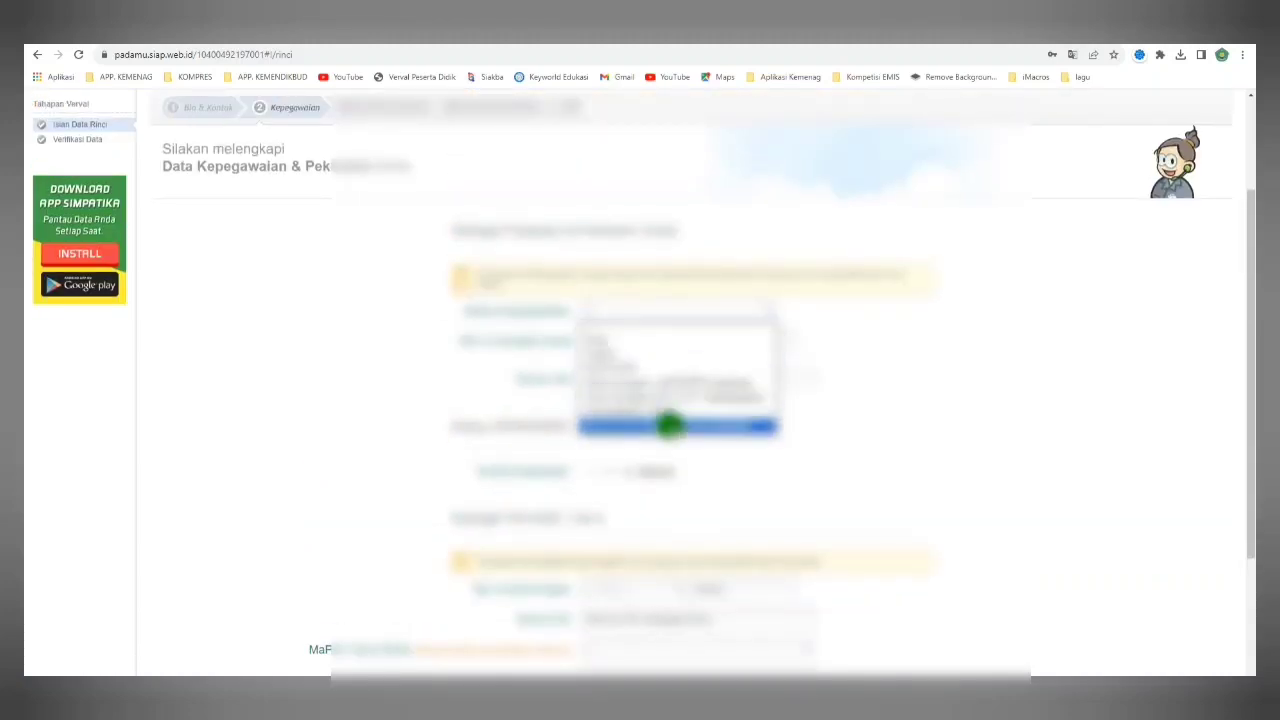
click(660, 410)
click(598, 341)
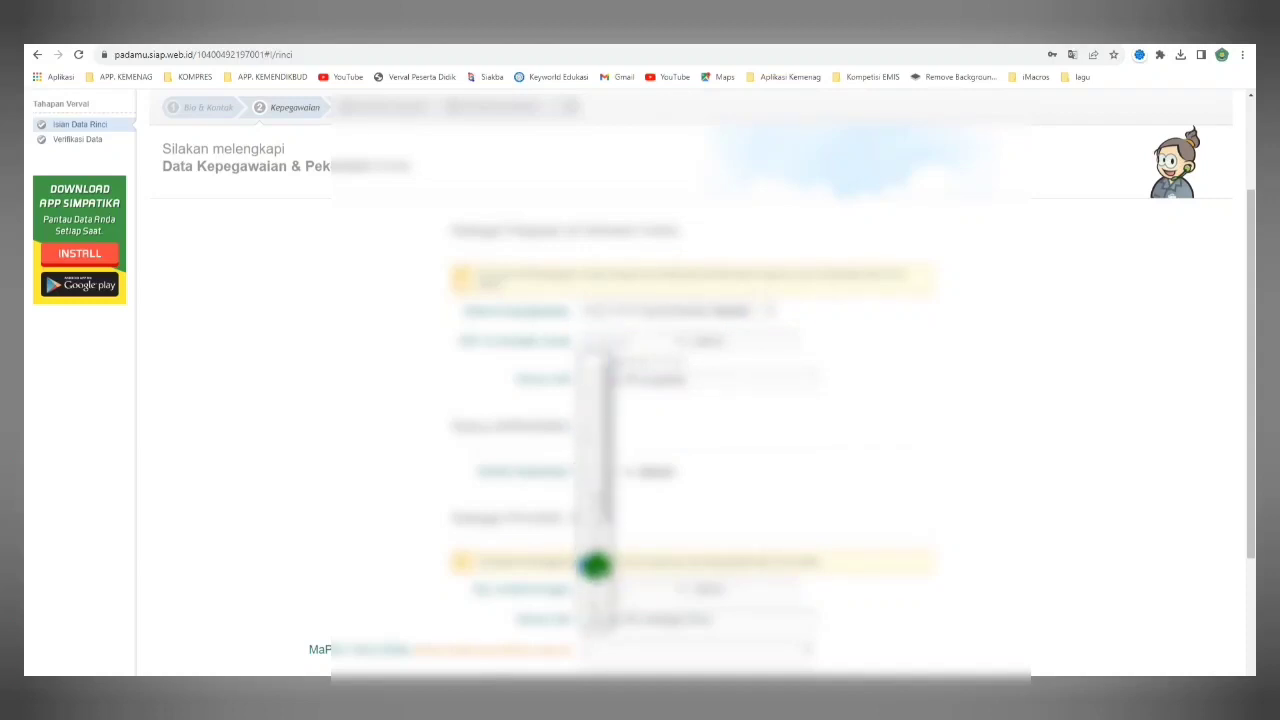
click(598, 558)
click(680, 341)
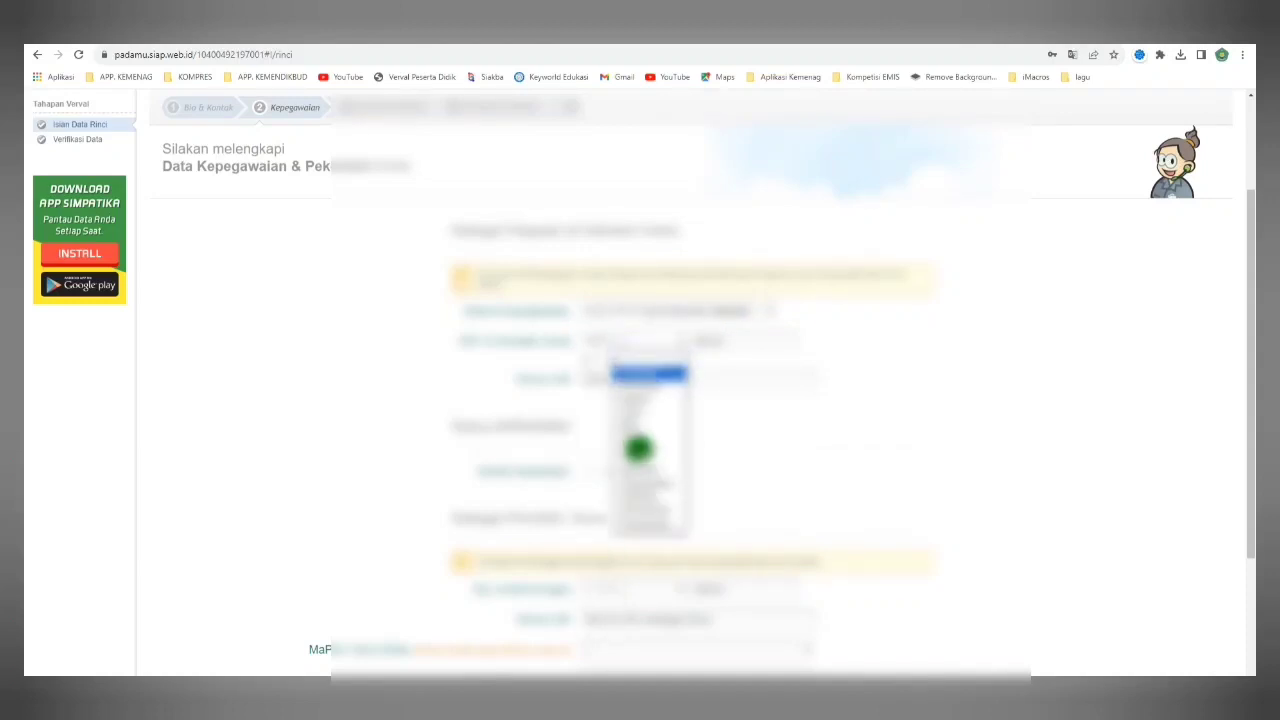
click(640, 454)
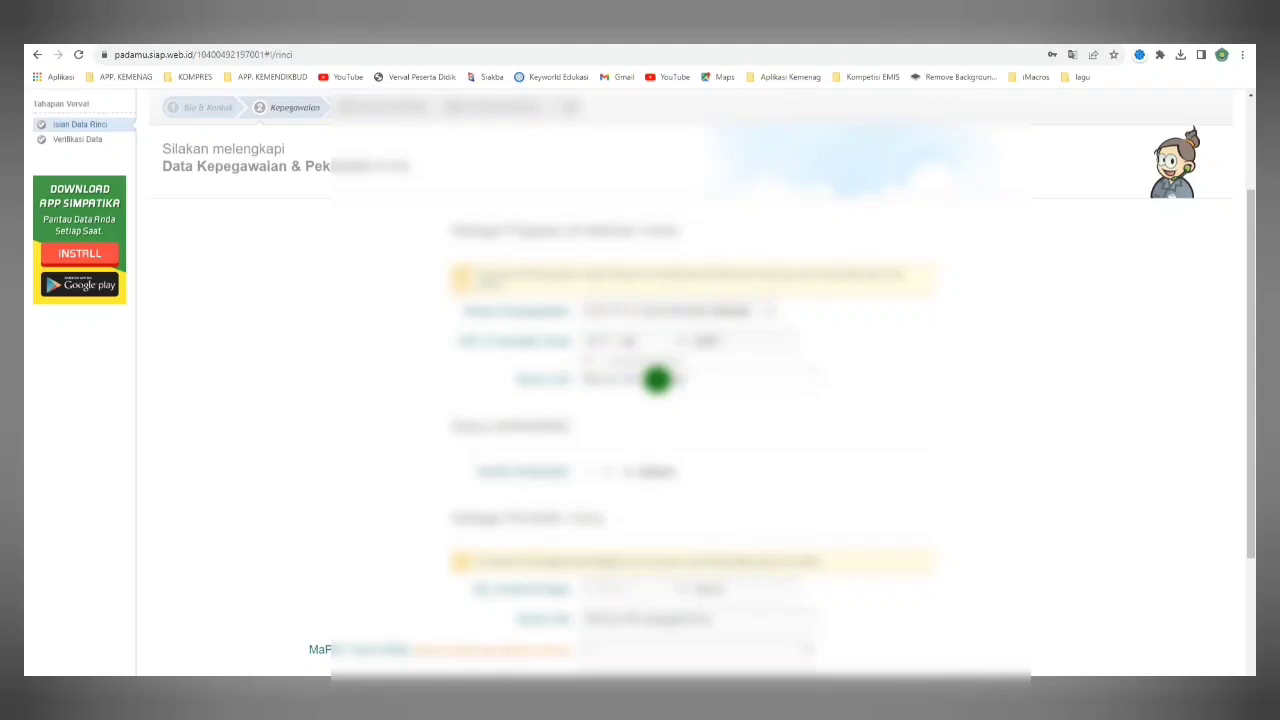
Enter the Nomor SK 123456789, correcting its ending to 0000.
text(123456789)
key(BackSpace)
key(BackSpace)
key(BackSpace)
key(BackSpace)
key(BackSpace)
text(0000)
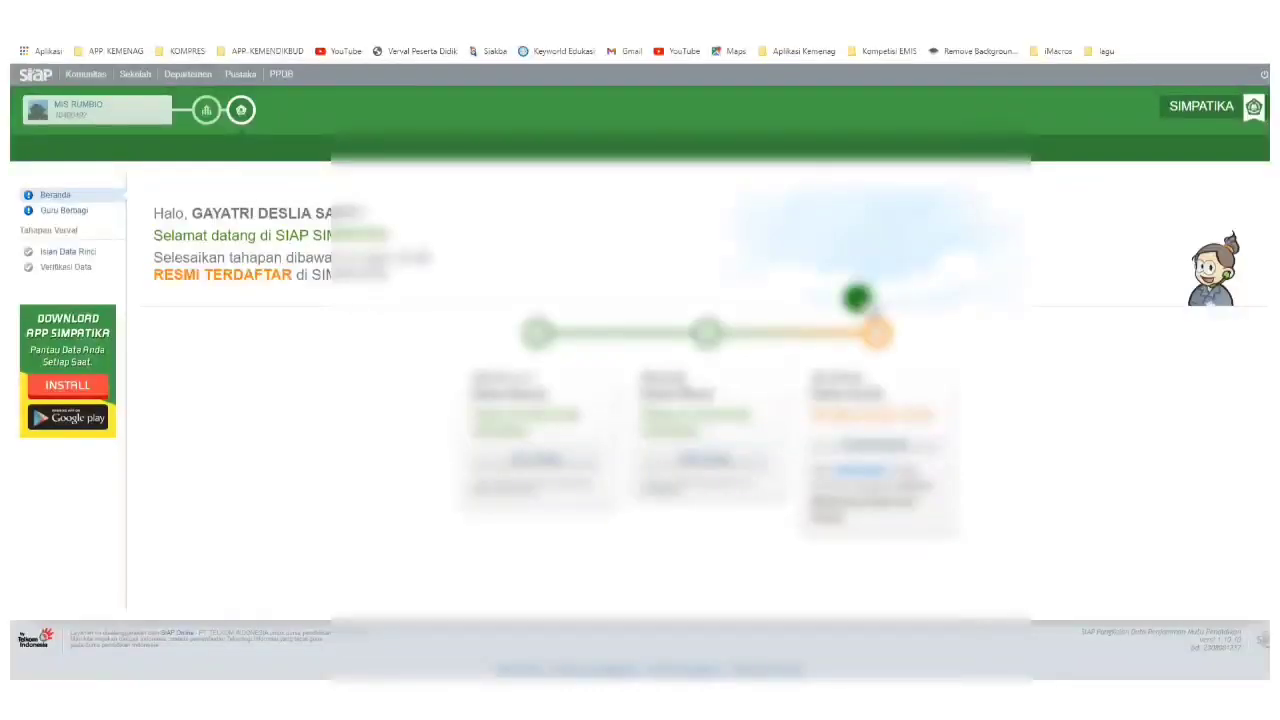
Tick the registration agreement on the third step card and generate the PTK registration letter for printing.
click(878, 444)
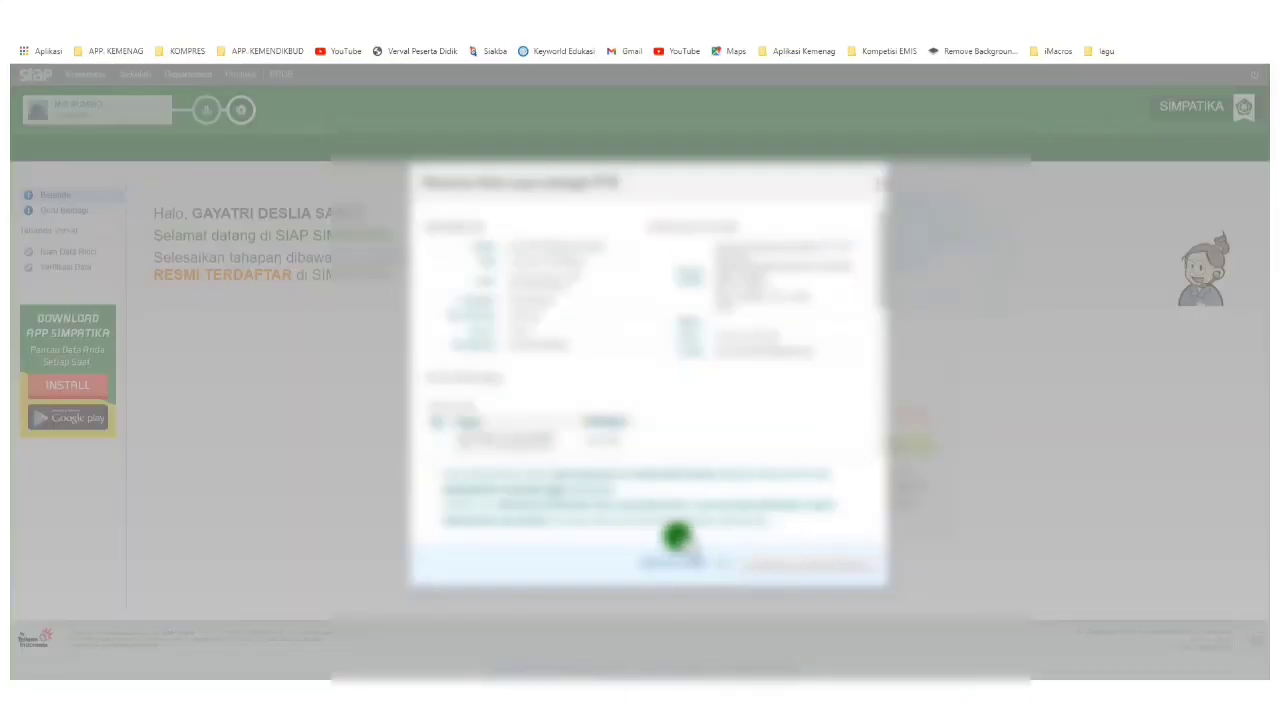
click(430, 474)
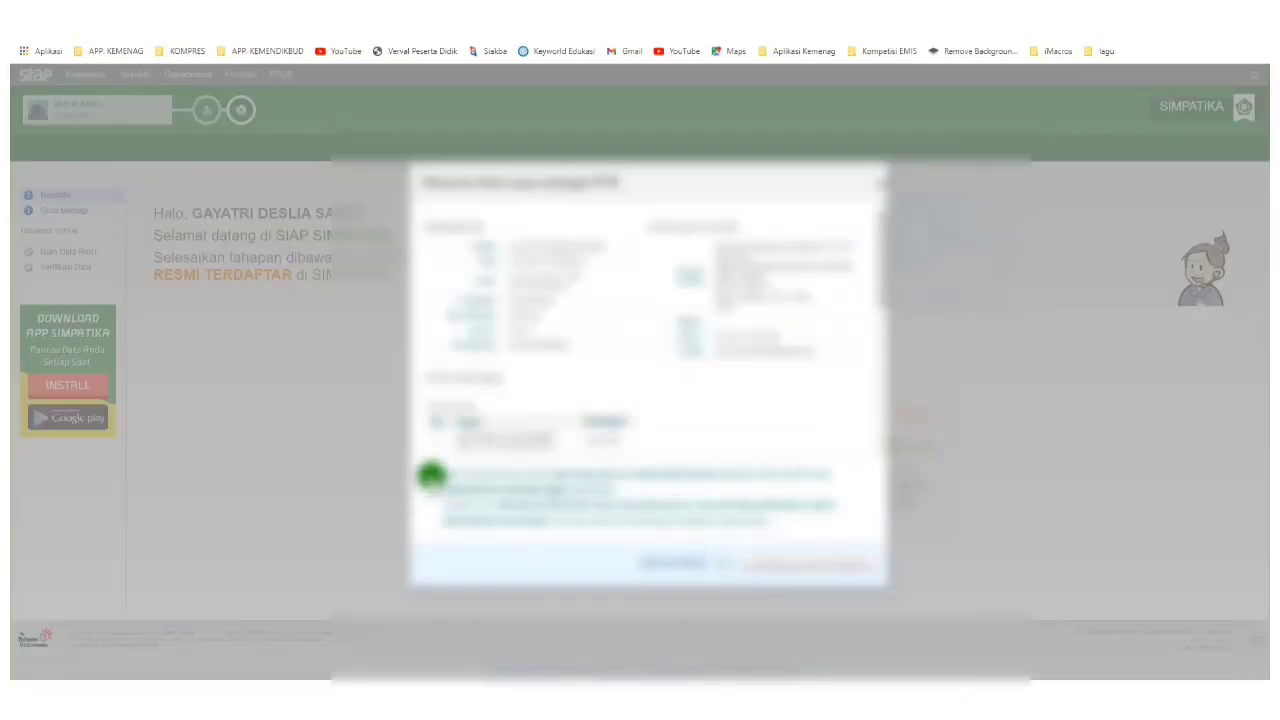
click(764, 562)
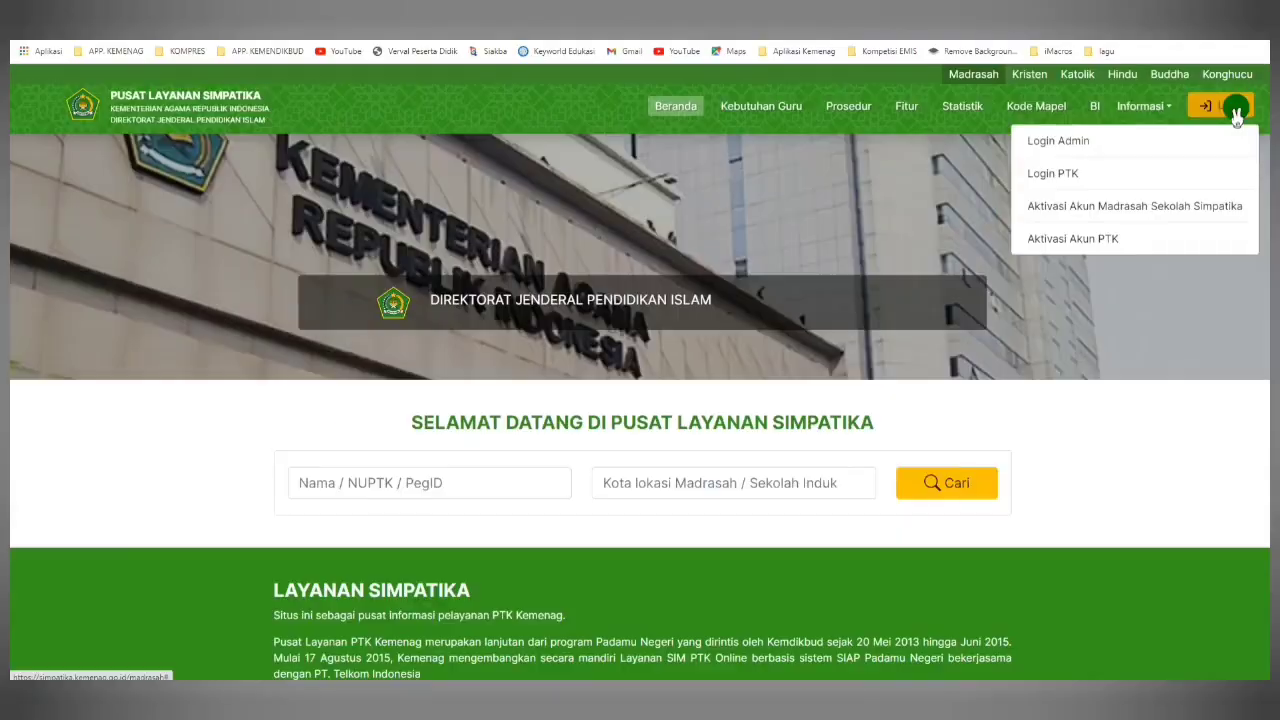
Print the registration letter, sign in as madrasah admin, and open Registrasi PTK under Pendidik & Tenaga Kependidikan.
click(1101, 150)
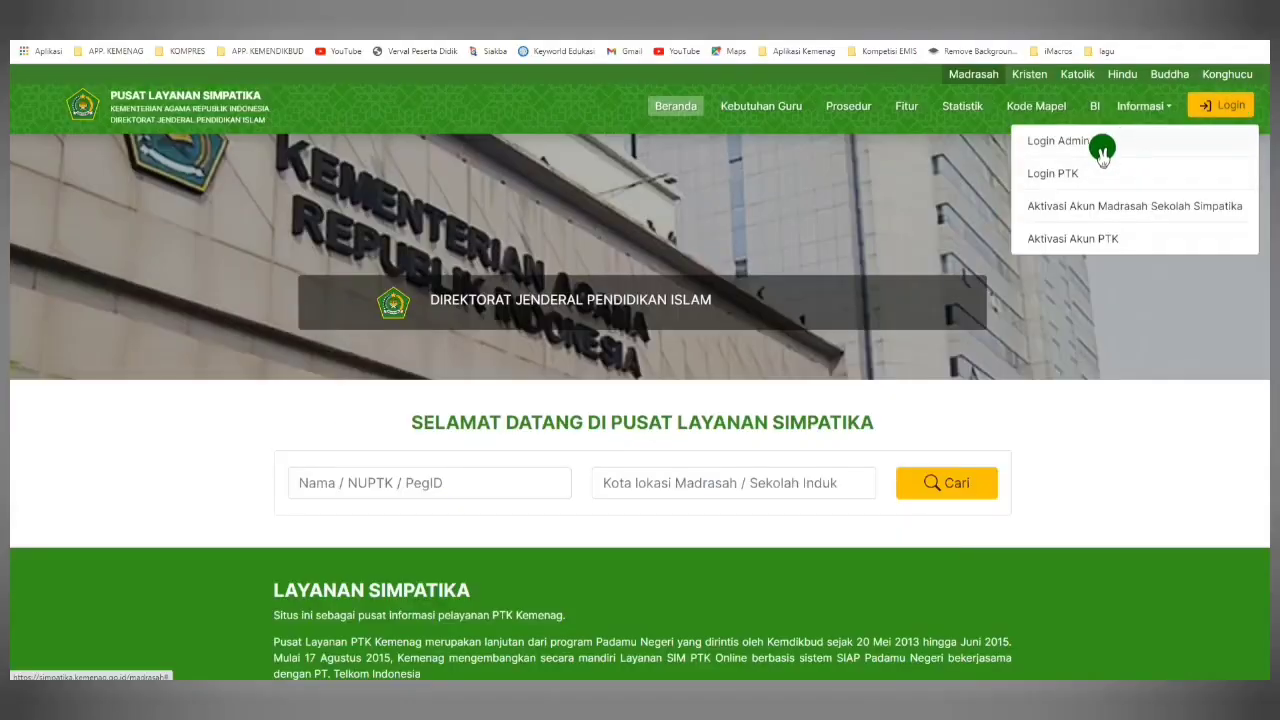
click(1180, 150)
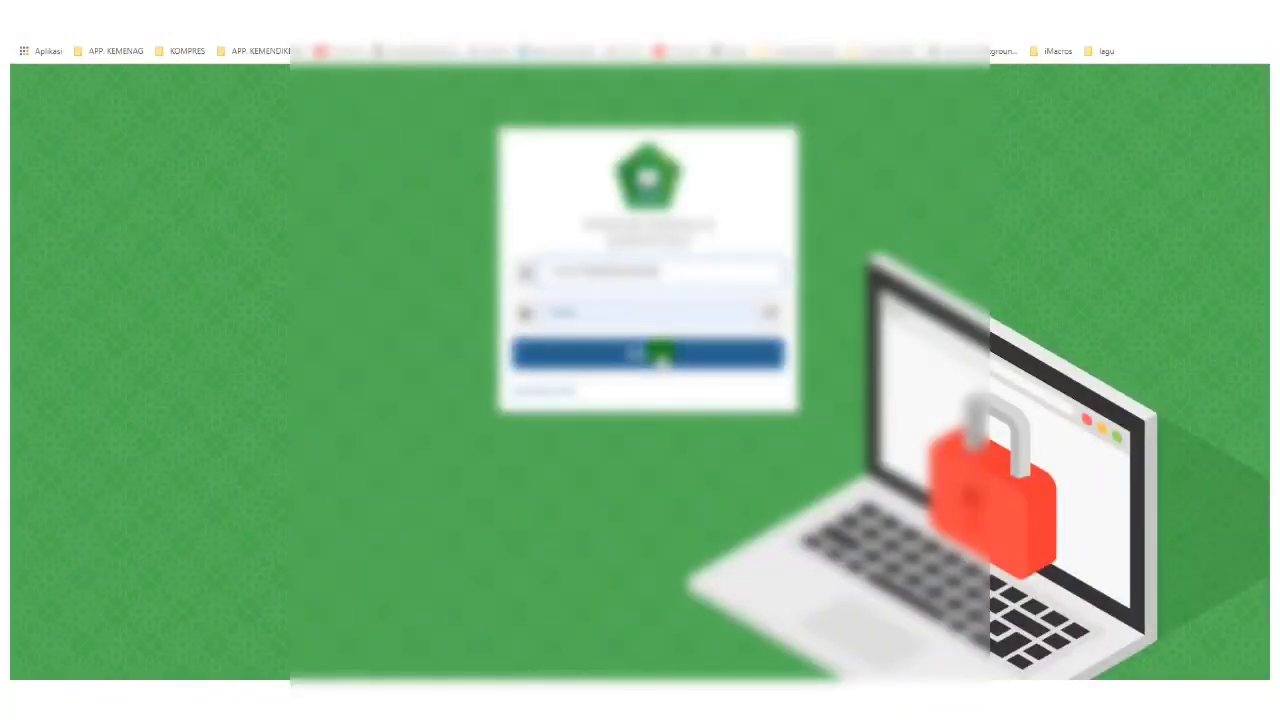
click(685, 358)
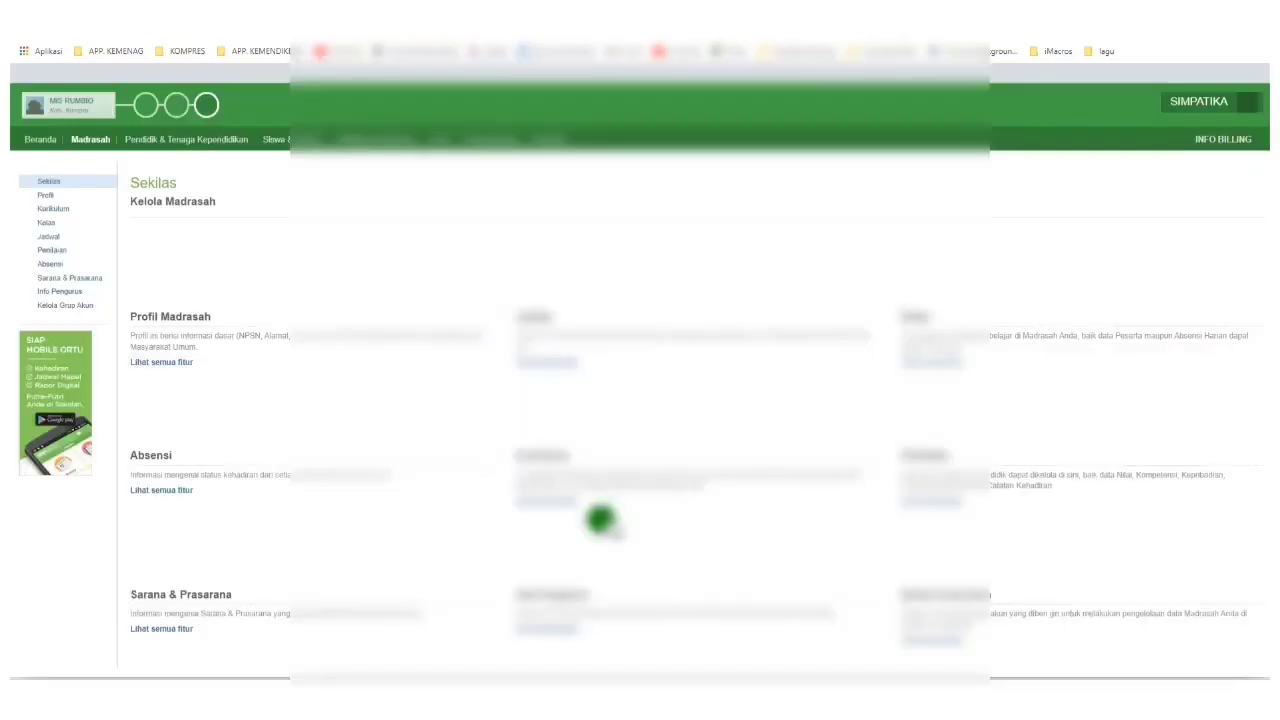
click(205, 145)
click(63, 209)
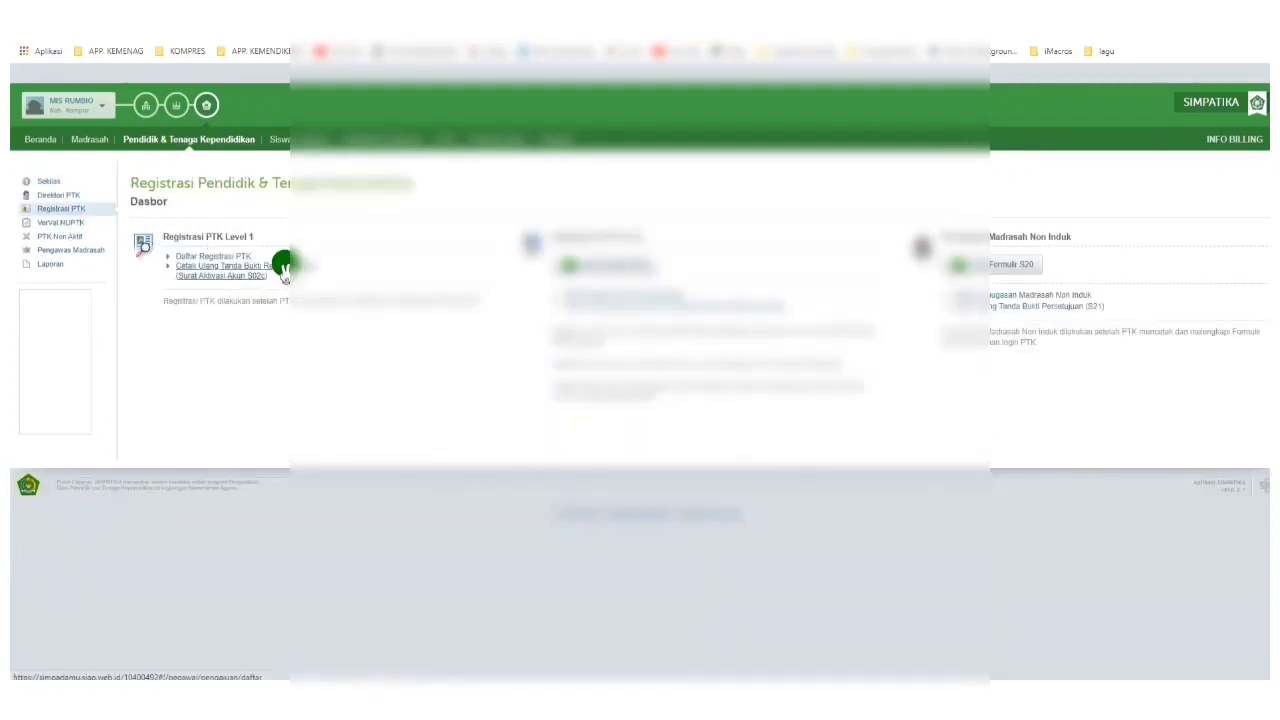
Open the new PTK's entry in Daftar Registrasi PTK, tick both verification statements, and confirm the approval.
click(618, 262)
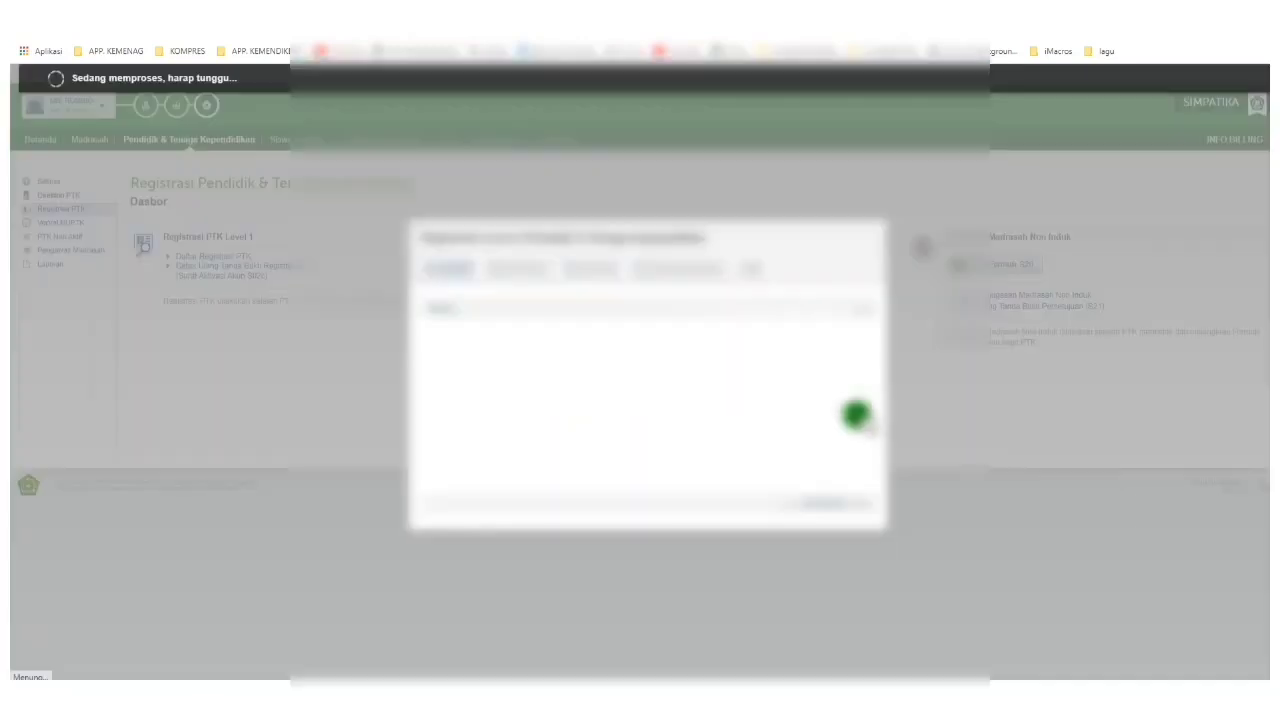
click(452, 333)
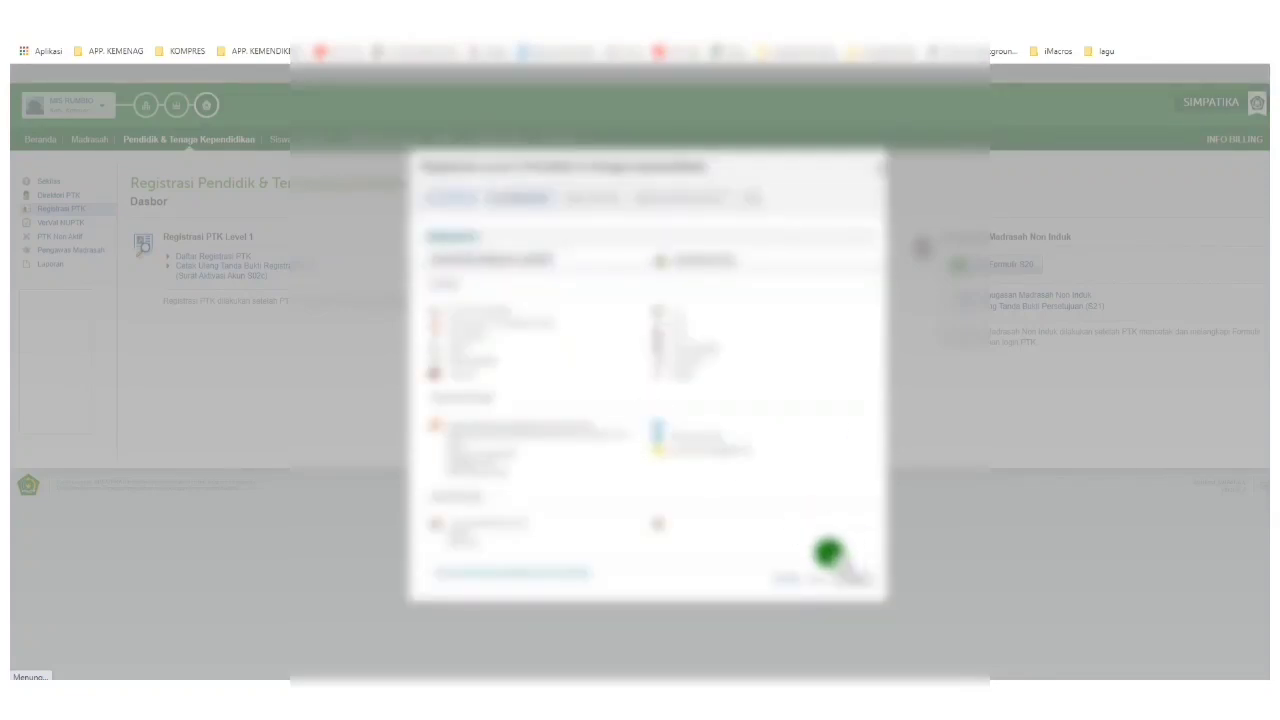
click(849, 579)
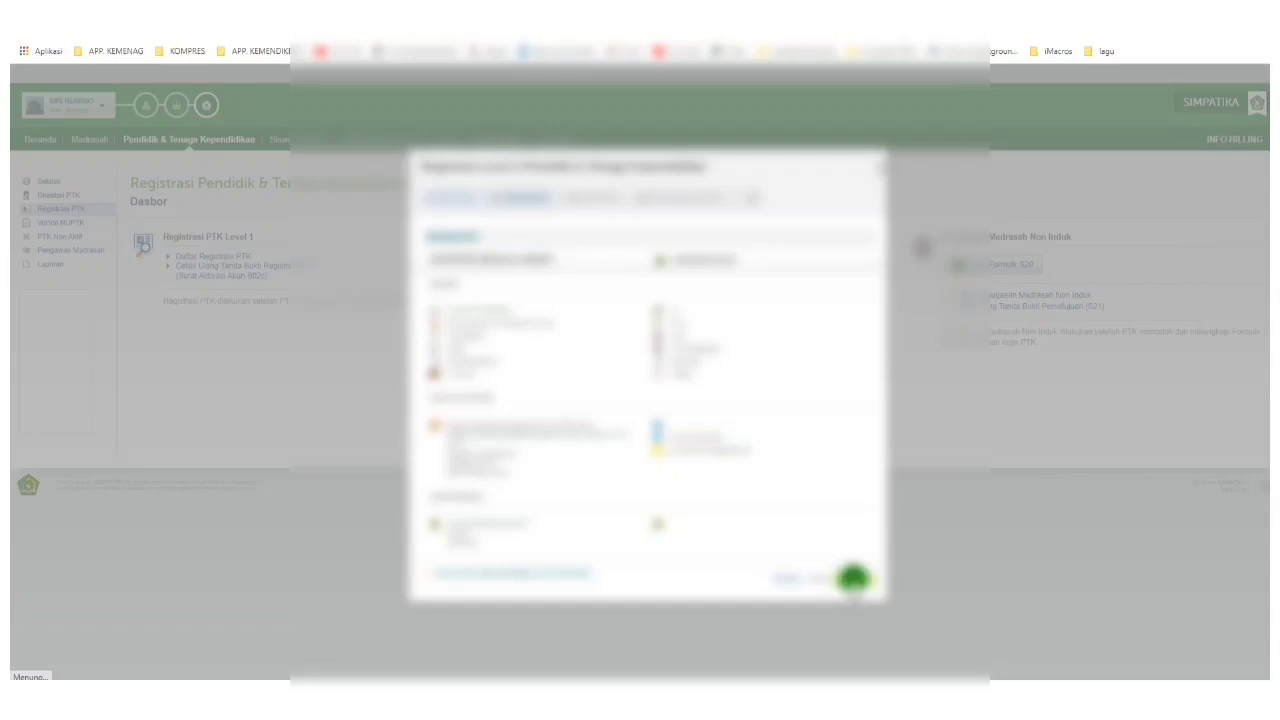
click(845, 579)
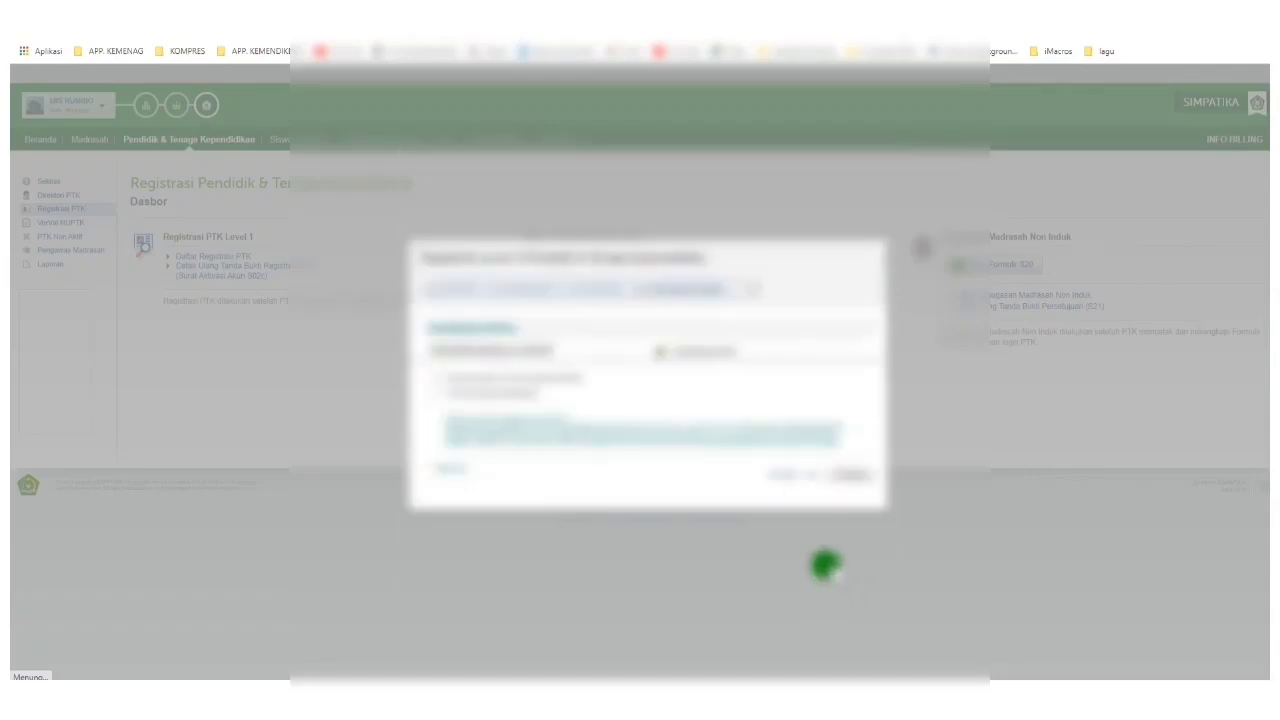
click(458, 393)
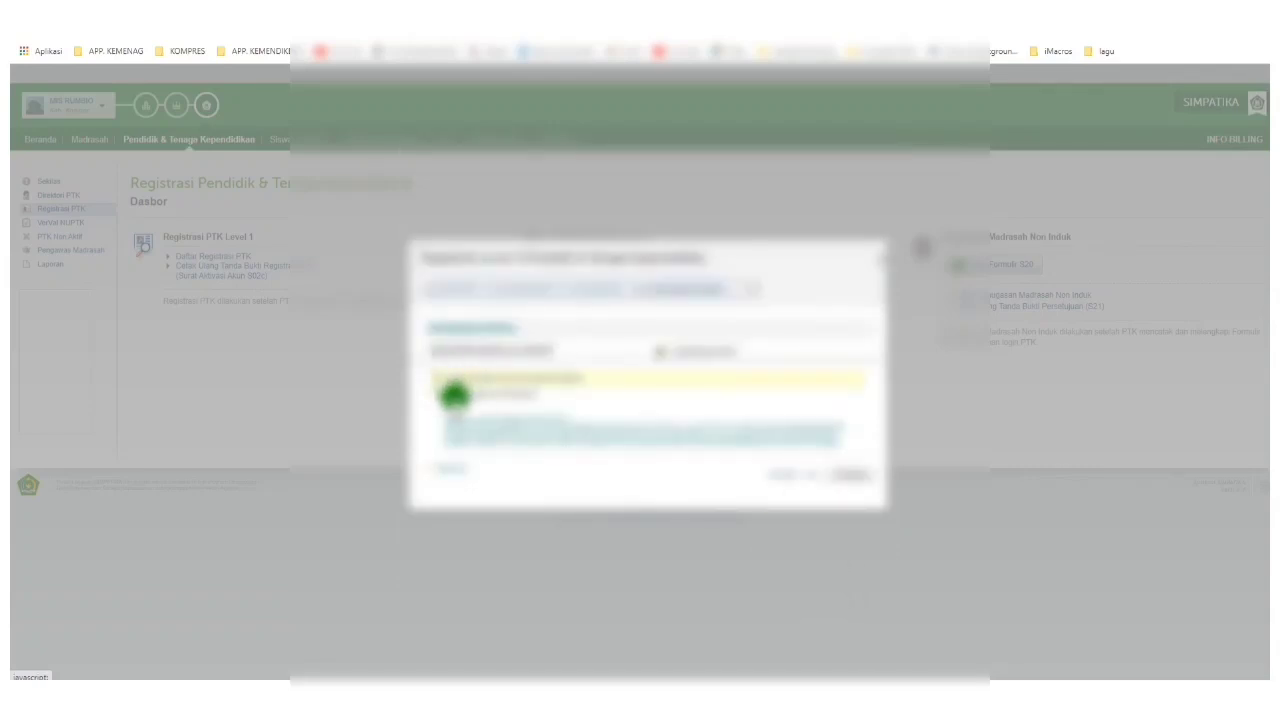
click(848, 480)
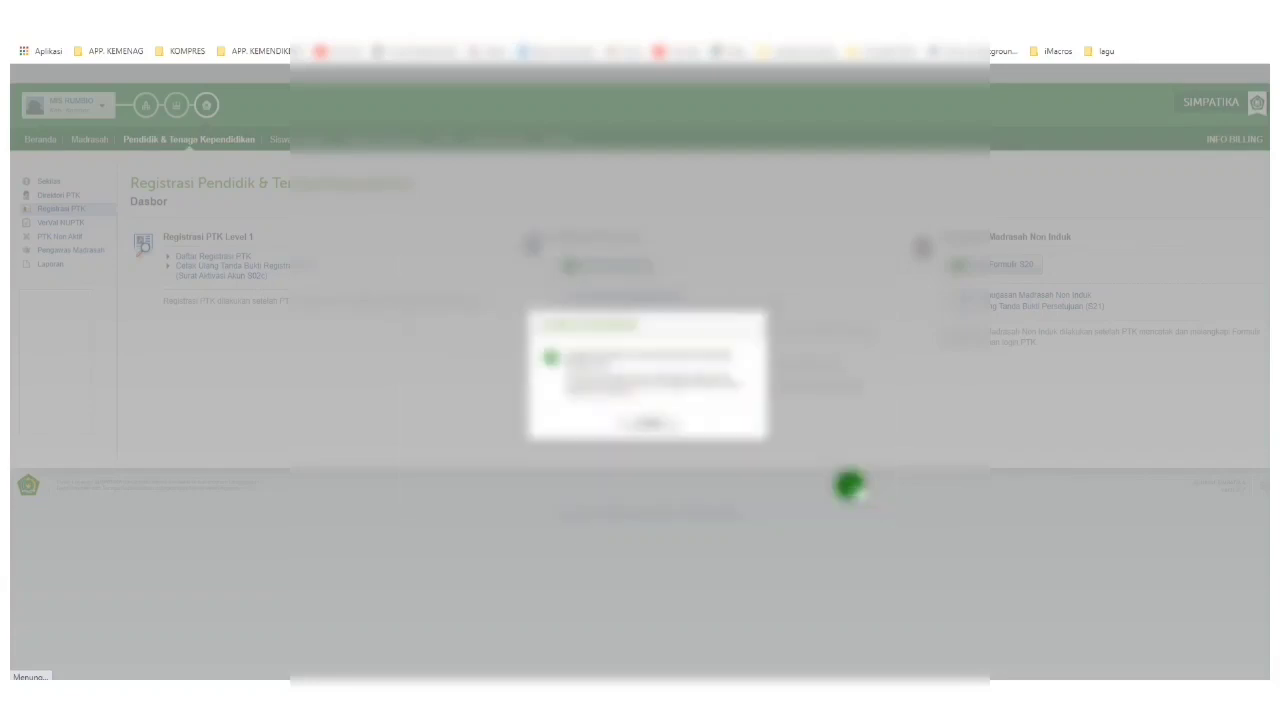
click(657, 423)
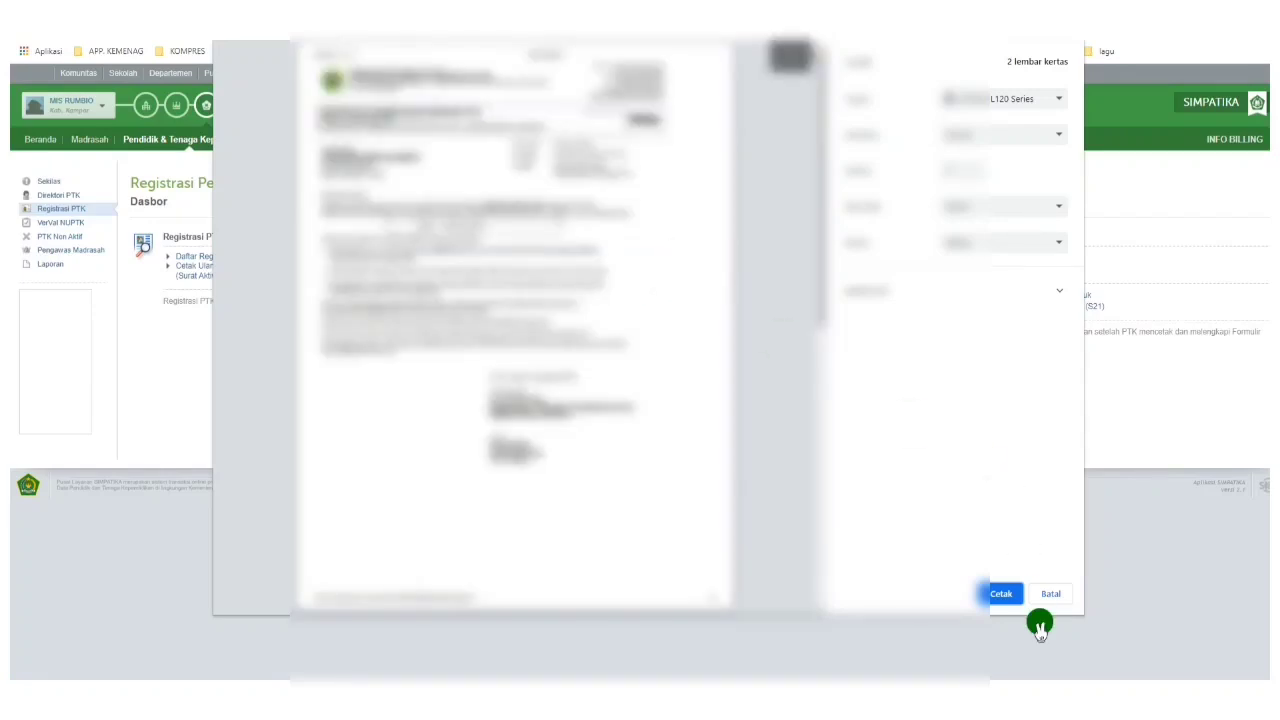
Print the S02c activation letter and close the print preview.
click(1002, 592)
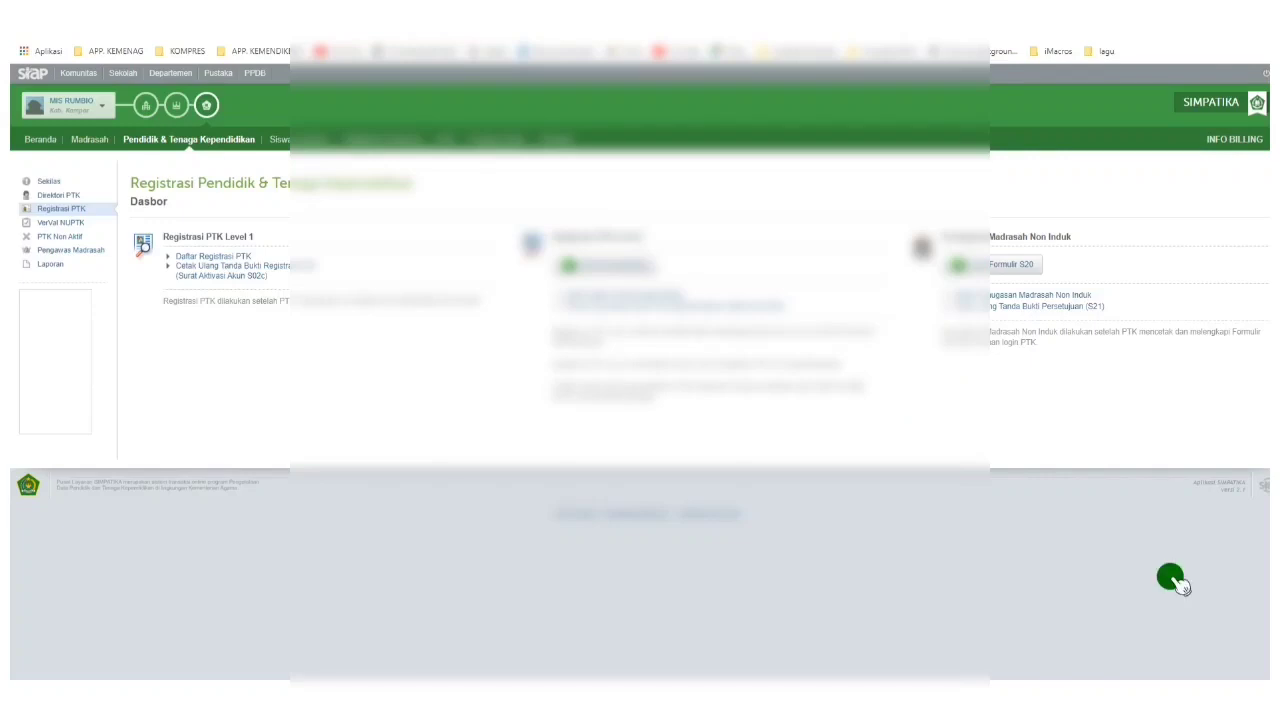
click(1153, 694)
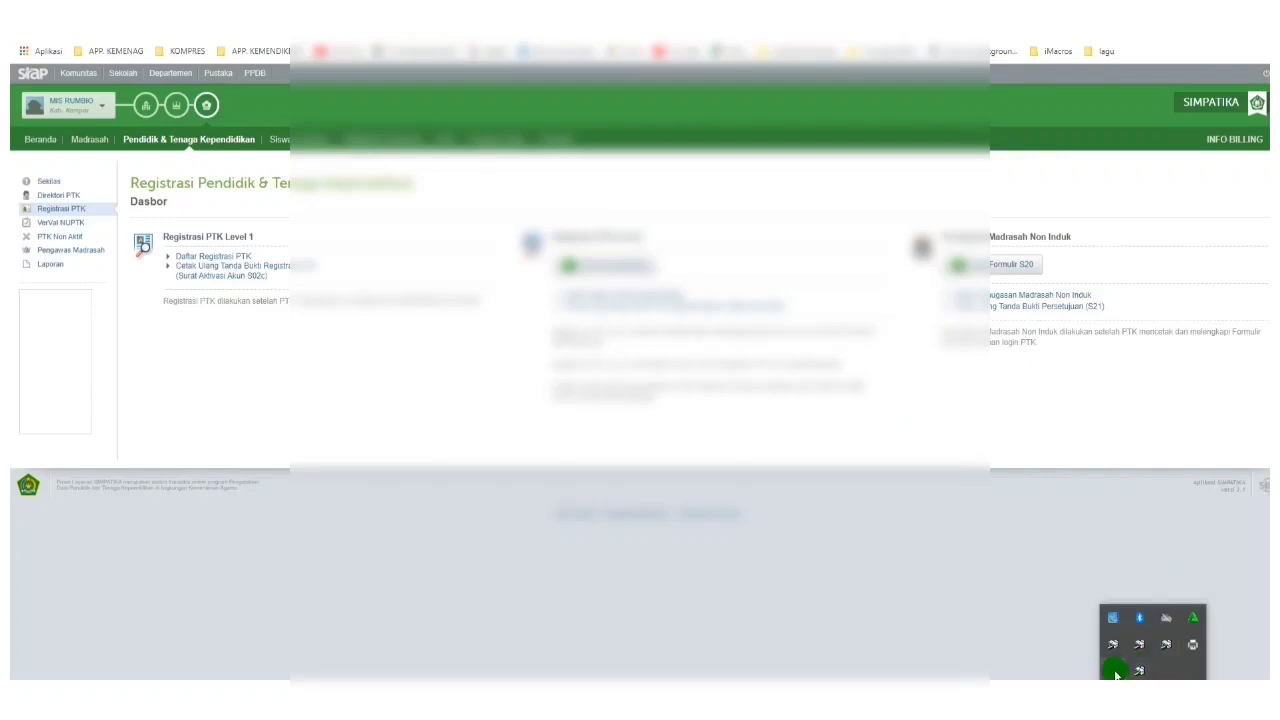
click(1114, 672)
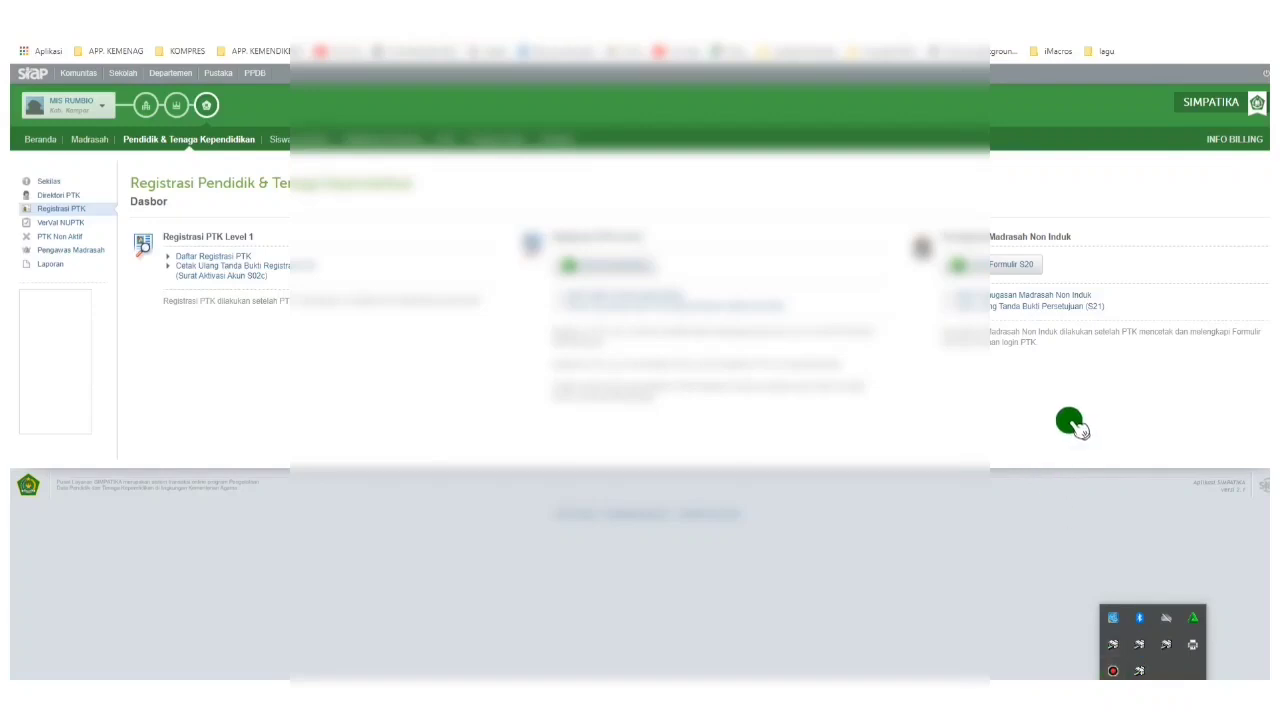